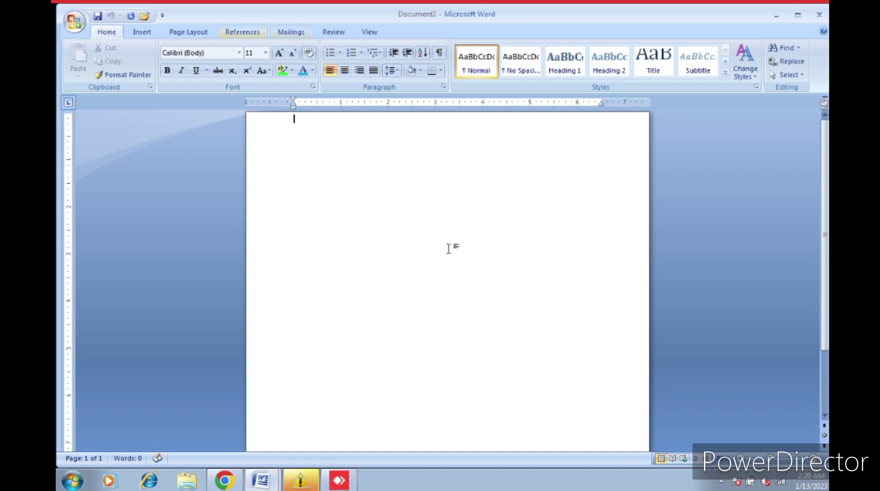
Set the page orientation to Landscape from the Page Layout Orientation menu
{"action": "key", "text": "alt+p"}
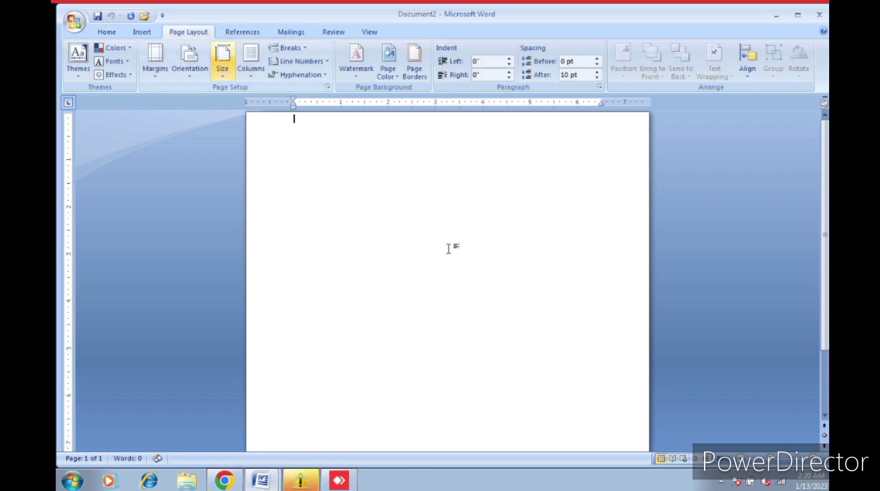
{"action": "key", "text": "Down"}
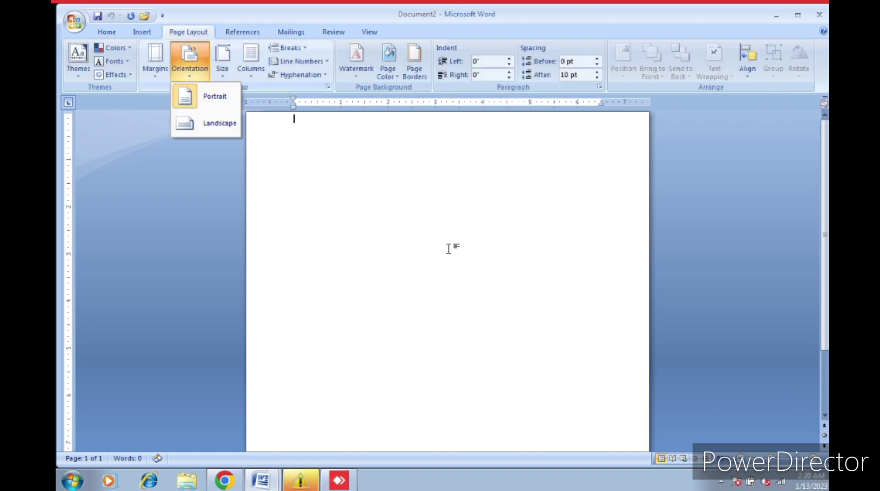
{"action": "key", "text": "Down"}
{"action": "key", "text": "Return"}
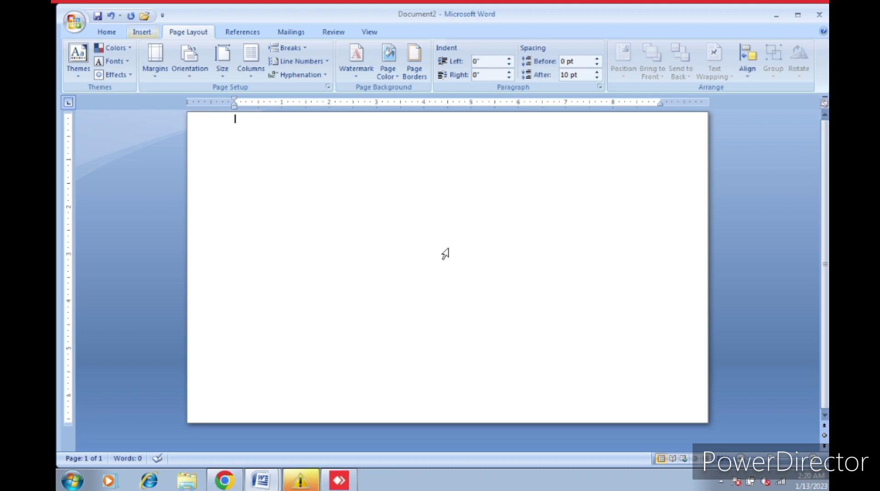
{"action": "left_click", "coordinate": [142, 32]}
Draw a large isosceles triangle on the page
{"action": "left_click", "coordinate": [246, 60]}
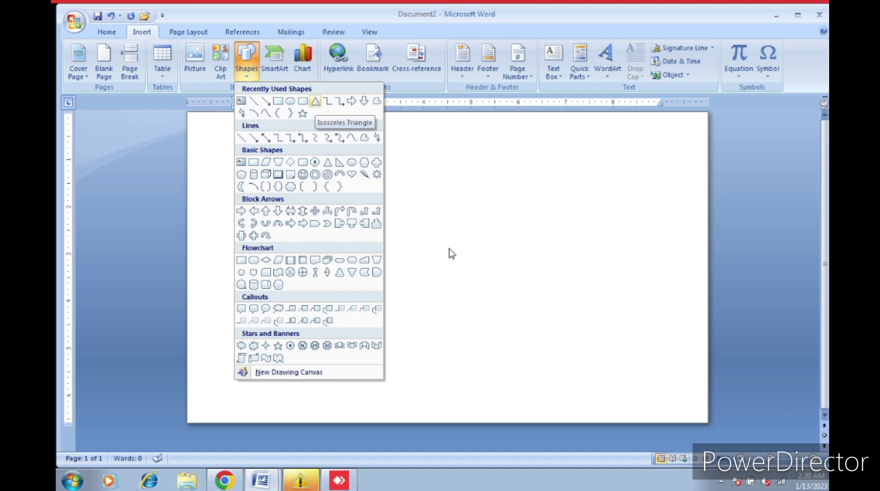
{"action": "left_click", "coordinate": [315, 101]}
{"action": "left_click_drag", "start_coordinate": [208, 120], "coordinate": [509, 276]}
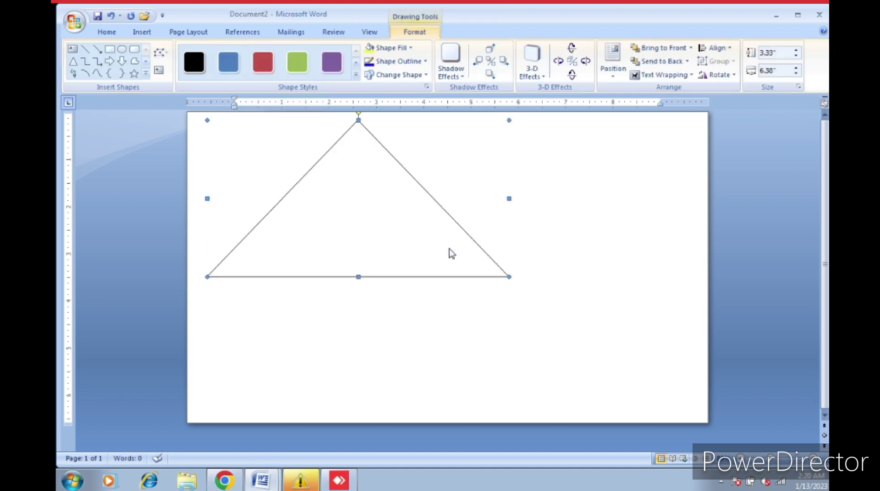
{"action": "left_click_drag", "start_coordinate": [451, 253], "coordinate": [461, 310]}
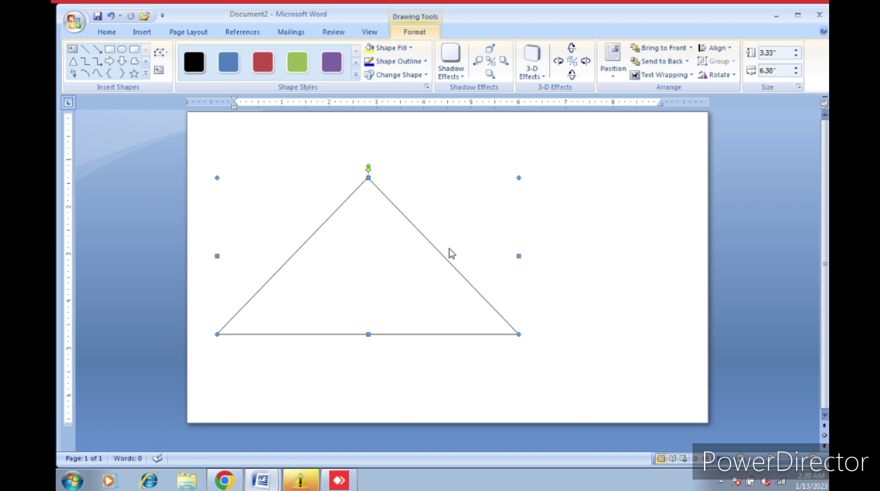
Rotate the triangle 90° to point right and place it against the left edge
{"action": "left_click_drag", "start_coordinate": [448, 248], "coordinate": [448, 248]}
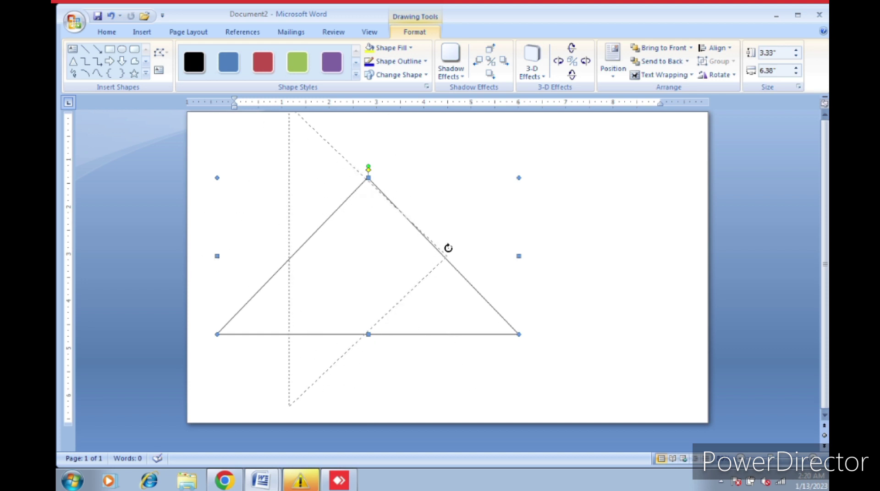
{"action": "left_click_drag", "start_coordinate": [448, 248], "coordinate": [449, 249]}
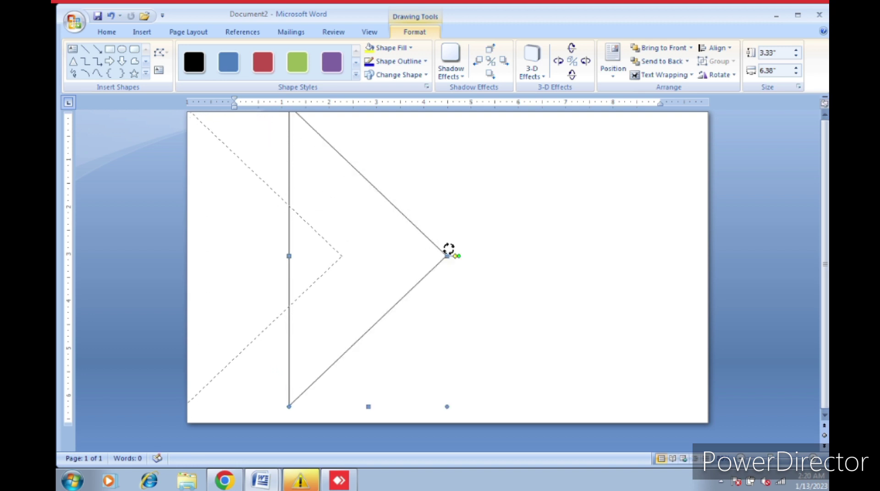
{"action": "left_click_drag", "start_coordinate": [449, 249], "coordinate": [449, 249]}
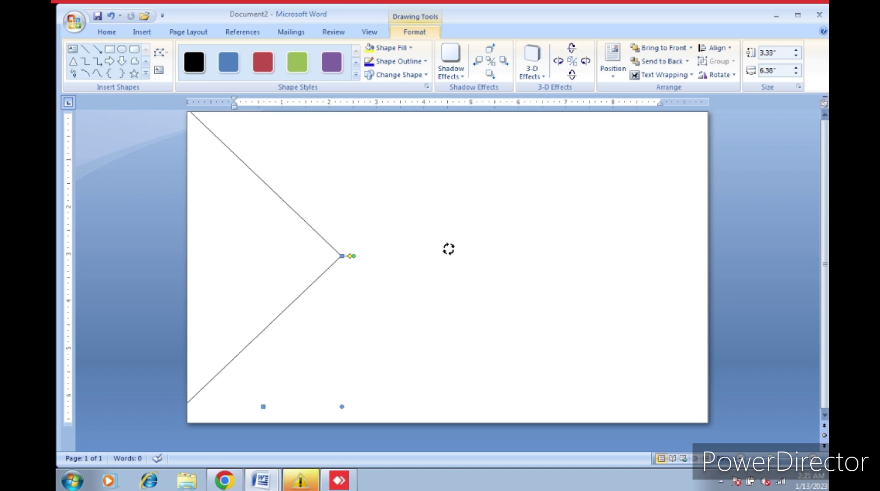
{"action": "left_click_drag", "start_coordinate": [275, 257], "coordinate": [448, 248]}
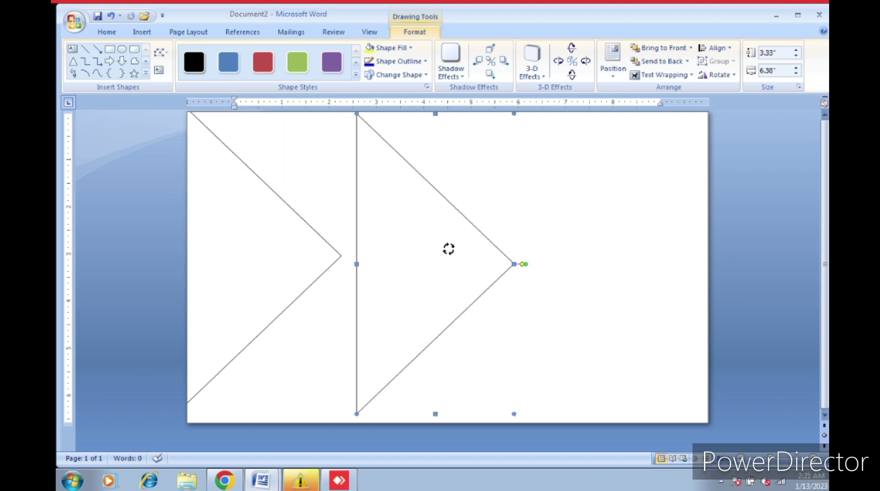
{"action": "key", "text": "ctrl+z"}
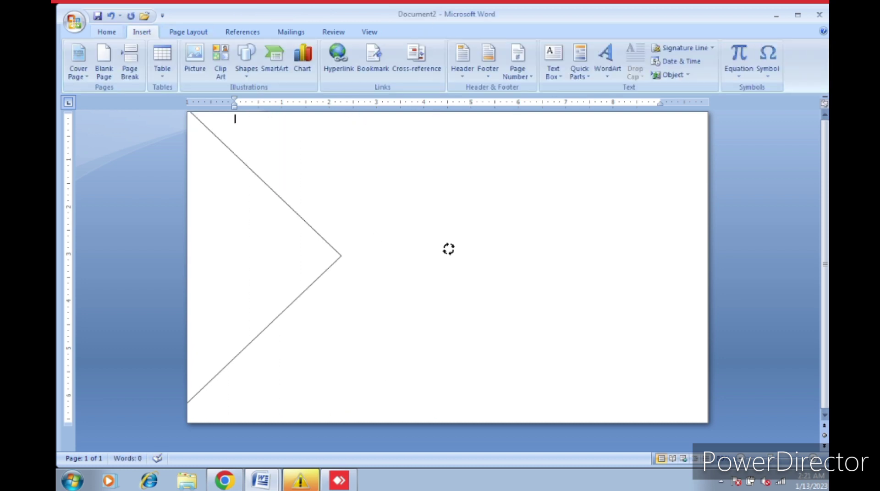
Draw a second isosceles triangle, flip it to point down, and hang it from the top edge
{"action": "left_click", "coordinate": [246, 57]}
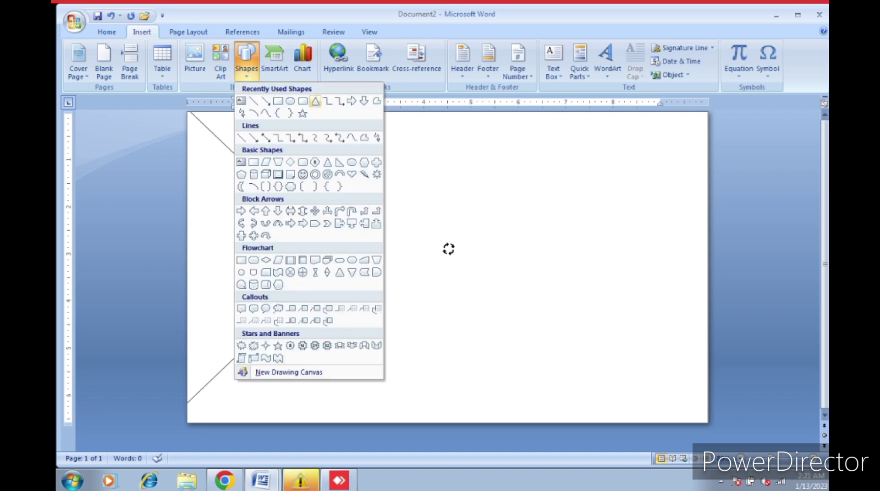
{"action": "left_click", "coordinate": [238, 102]}
{"action": "mouse_move", "coordinate": [262, 123]}
{"action": "left_mouse_down"}
{"action": "mouse_move", "coordinate": [350, 201]}
{"action": "mouse_move", "coordinate": [529, 324]}
{"action": "left_mouse_up"}
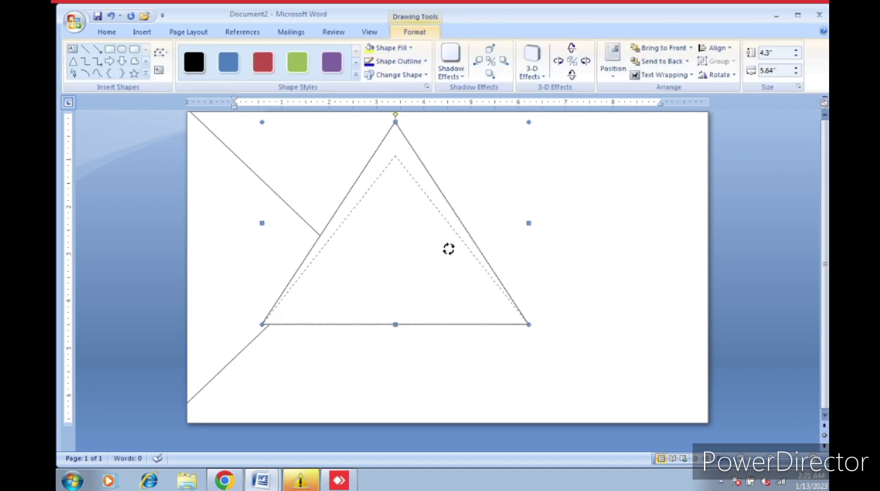
{"action": "left_click_drag", "start_coordinate": [395, 122], "coordinate": [395, 467]}
{"action": "left_click_drag", "start_coordinate": [395, 367], "coordinate": [363, 155]}
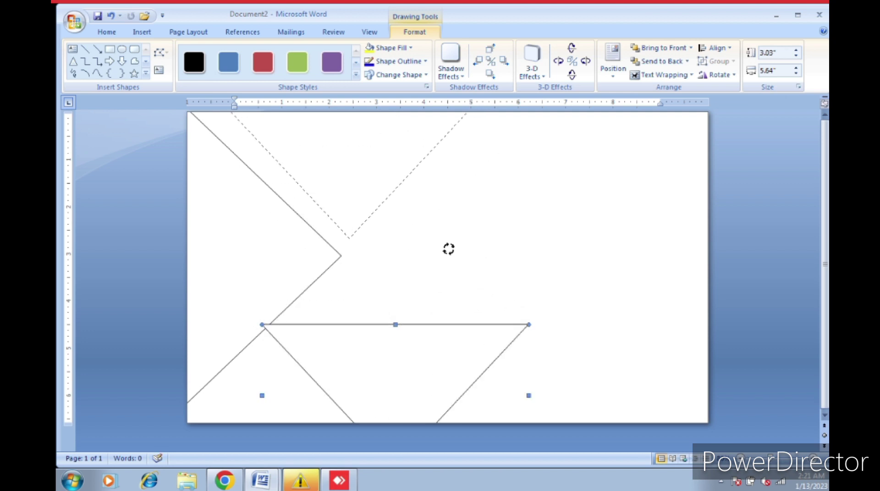
{"action": "left_click_drag", "start_coordinate": [449, 249], "coordinate": [489, 248]}
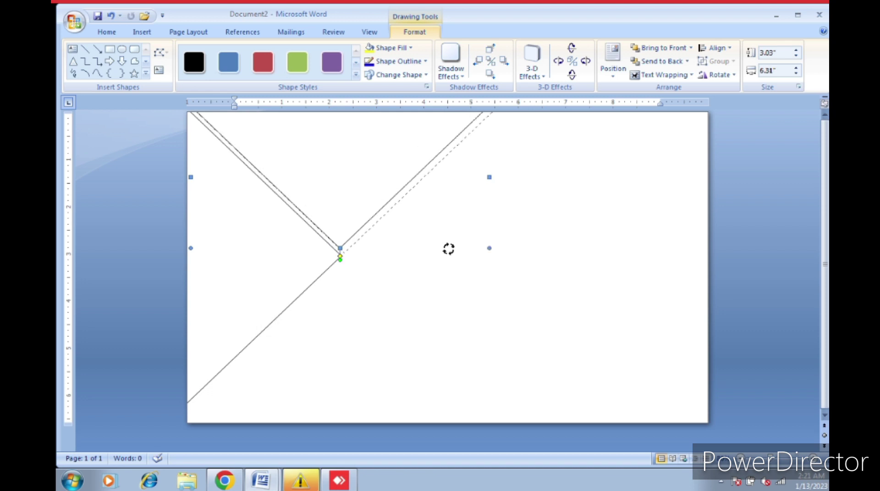
{"action": "left_click_drag", "start_coordinate": [449, 248], "coordinate": [452, 253]}
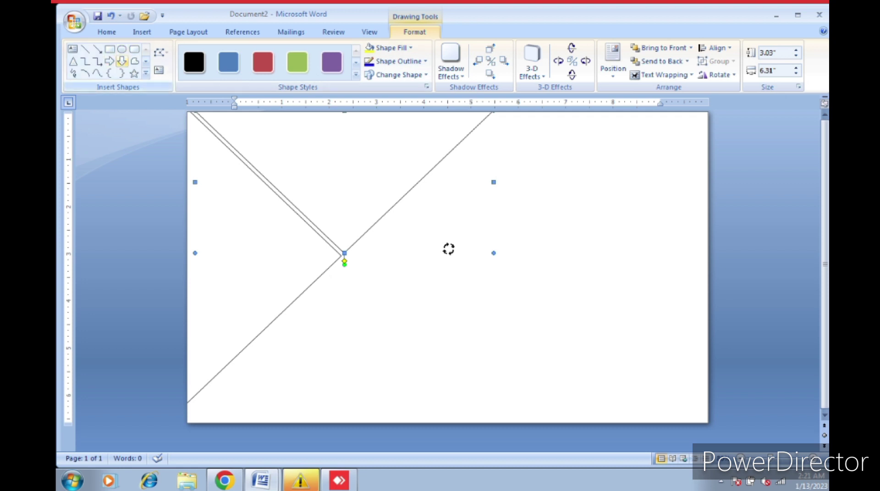
Draw a wider third triangle rising from the bottom edge, apex at the page centre
{"action": "left_click", "coordinate": [73, 61]}
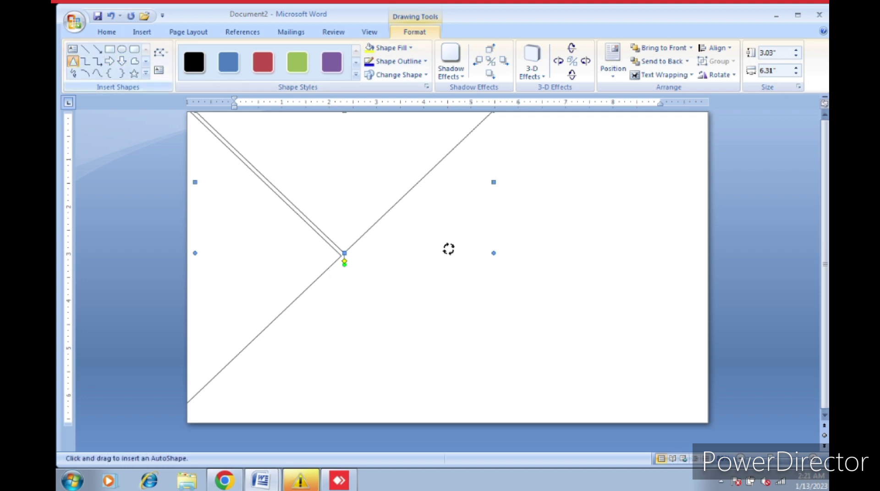
{"action": "left_click_drag", "start_coordinate": [305, 270], "coordinate": [487, 418]}
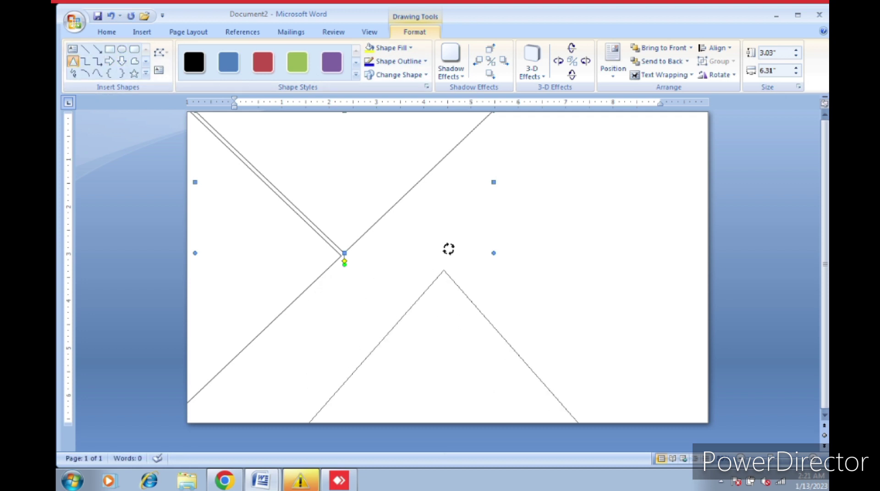
{"action": "left_click_drag", "start_coordinate": [434, 320], "coordinate": [341, 312]}
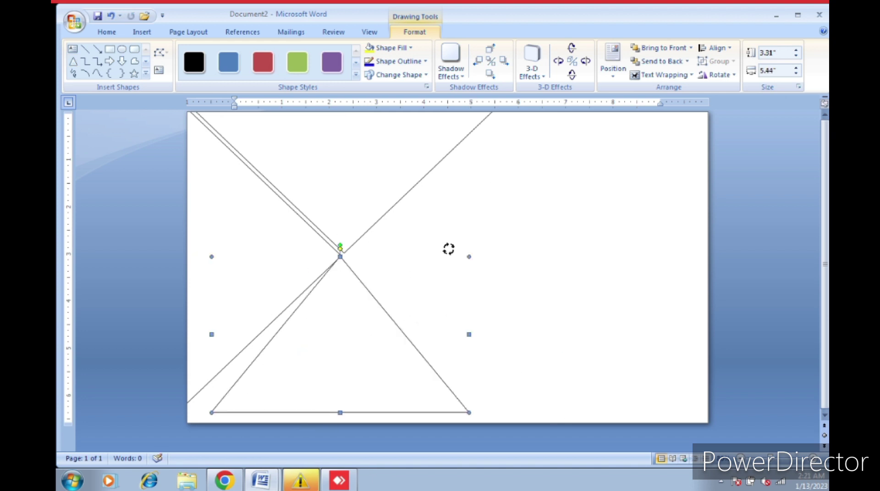
{"action": "left_click_drag", "start_coordinate": [468, 413], "coordinate": [523, 412]}
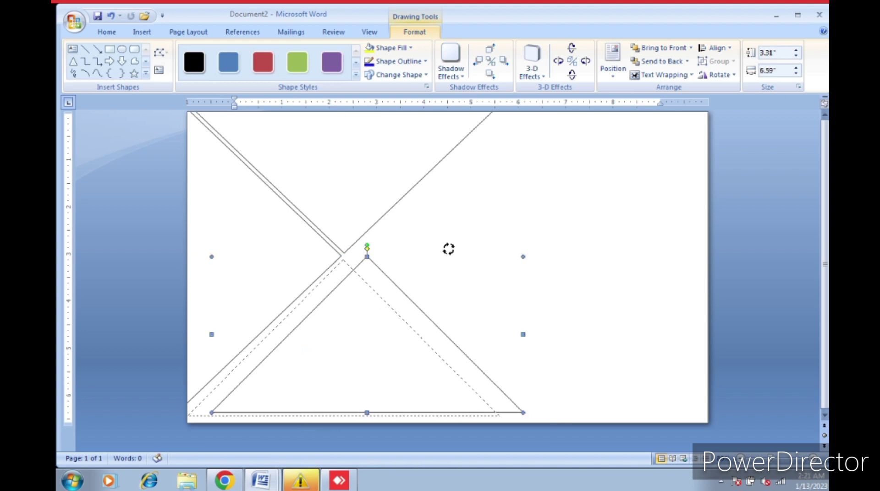
{"action": "left_click_drag", "start_coordinate": [449, 249], "coordinate": [424, 252]}
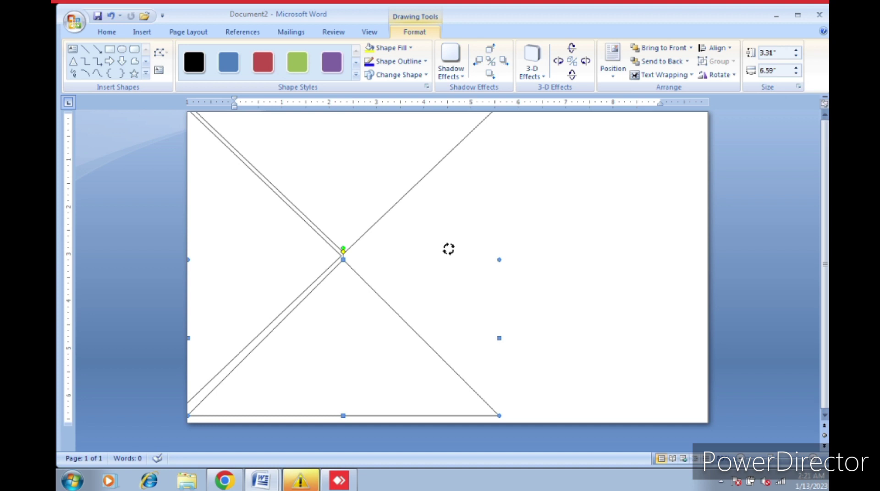
{"action": "key", "text": "Down"}
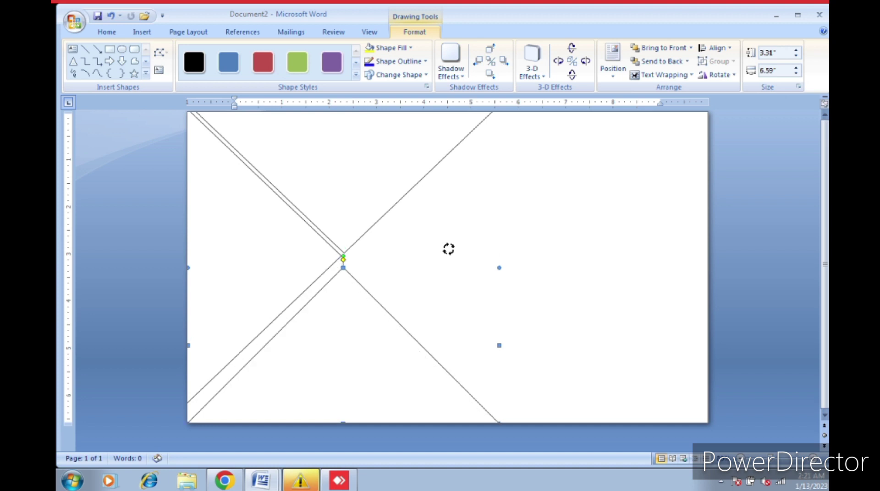
Reposition and slightly enlarge the left triangle with arrow-key nudges
{"action": "key", "text": "Tab"}
{"action": "key", "text": "Right"}
{"action": "key", "text": "Right"}
{"action": "key", "text": "Right"}
{"action": "key", "text": "Up"}
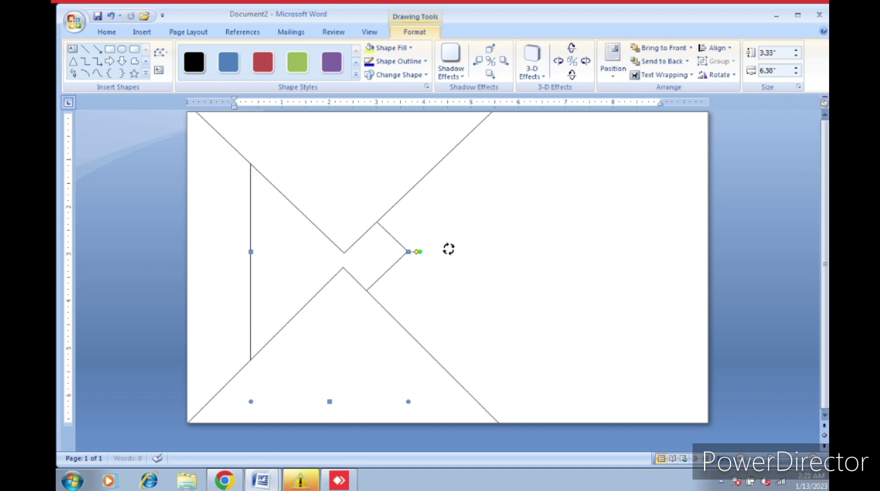
{"action": "key", "text": "Left"}
{"action": "key", "text": "Left"}
{"action": "key", "text": "Left"}
{"action": "key", "text": "Up"}
{"action": "key", "text": "Up"}
{"action": "key", "text": "Up"}
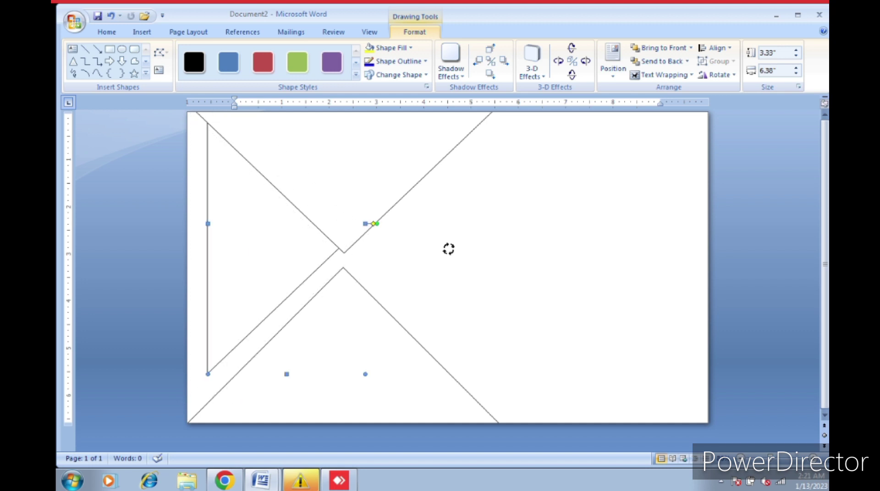
{"action": "key", "text": "shift+Left"}
{"action": "key", "text": "shift+Left"}
{"action": "key", "text": "shift+Down"}
{"action": "key", "text": "shift+Down"}
{"action": "key", "text": "shift+Down"}
{"action": "key", "text": "Left"}
{"action": "key", "text": "Left"}
{"action": "key", "text": "Left"}
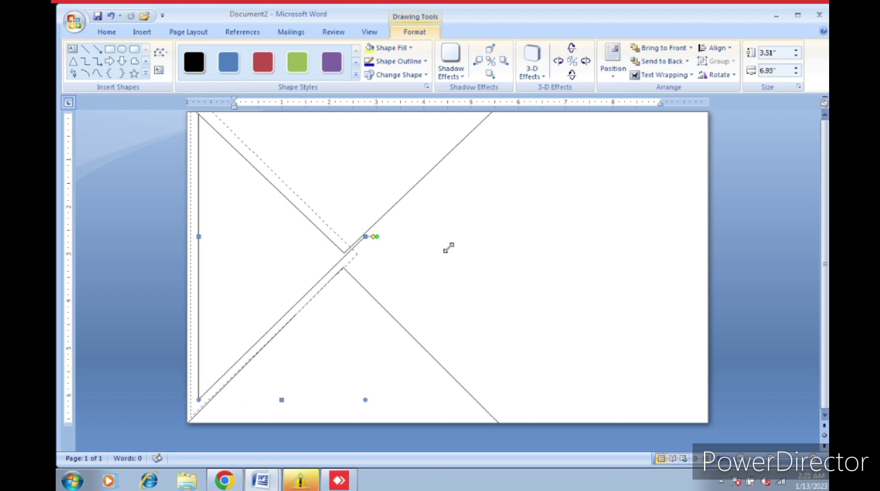
{"action": "key", "text": "Down"}
{"action": "key", "text": "Down"}
{"action": "key", "text": "Down"}
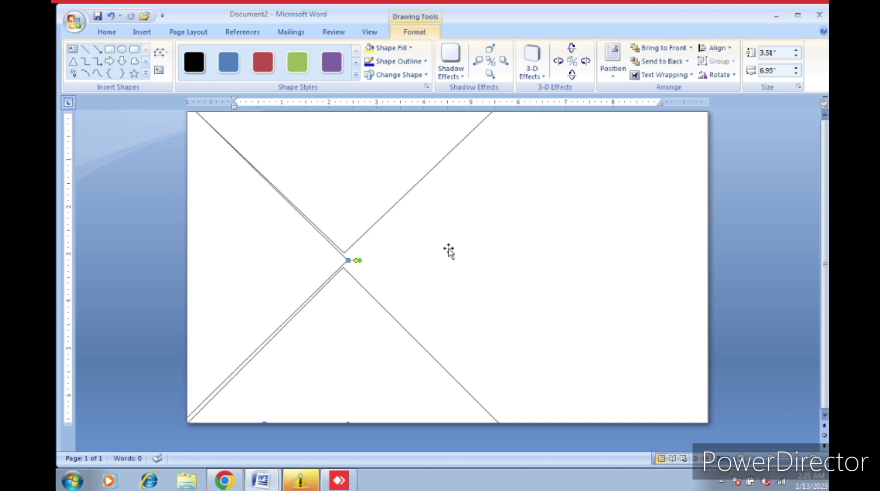
Nudge the top triangle slightly left so the three tips meet
{"action": "key", "text": "Tab"}
{"action": "key", "text": "Tab"}
{"action": "key", "text": "Right"}
{"action": "key", "text": "Right"}
{"action": "key", "text": "Right"}
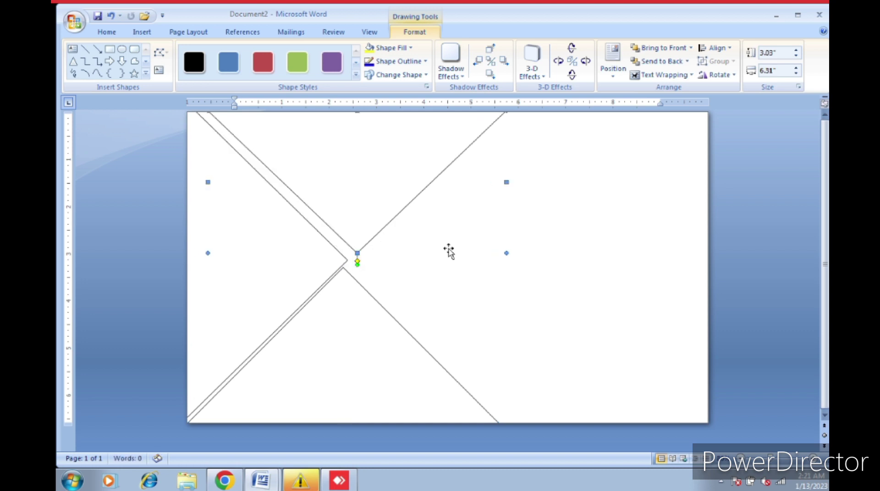
{"action": "key", "text": "Left"}
{"action": "key", "text": "Down"}
{"action": "key", "text": "Down"}
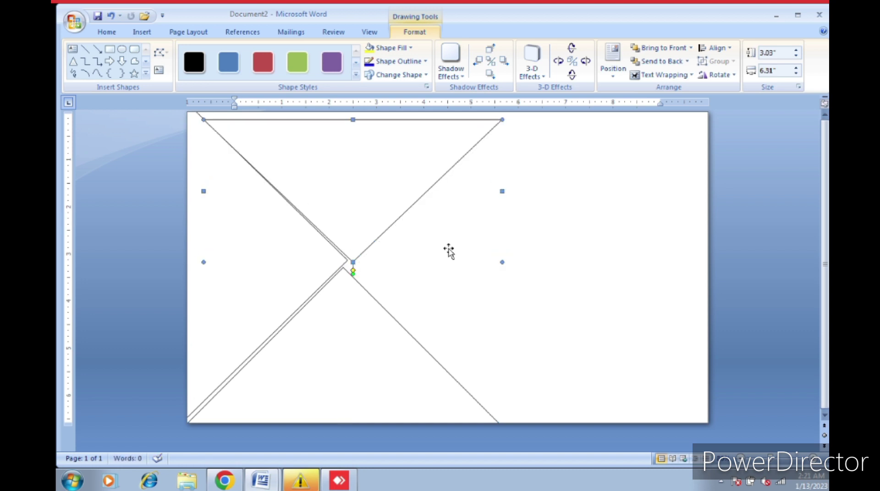
{"action": "key", "text": "ctrl+z"}
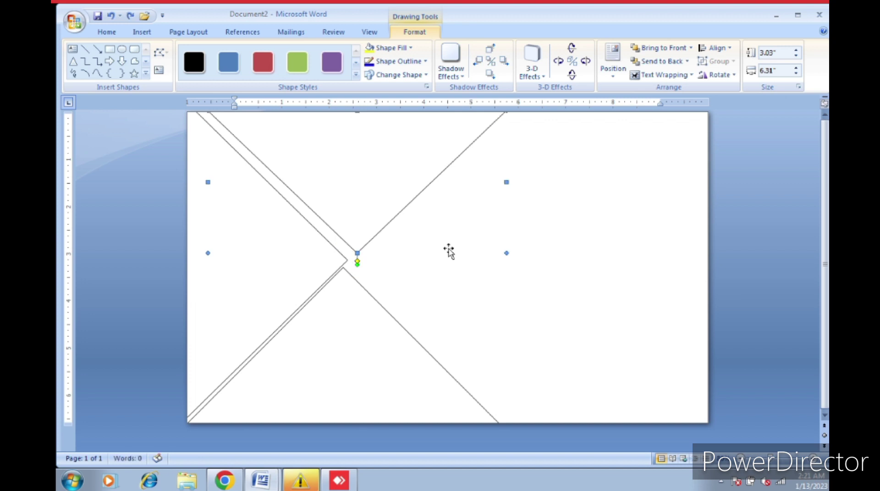
{"action": "key", "text": "Left"}
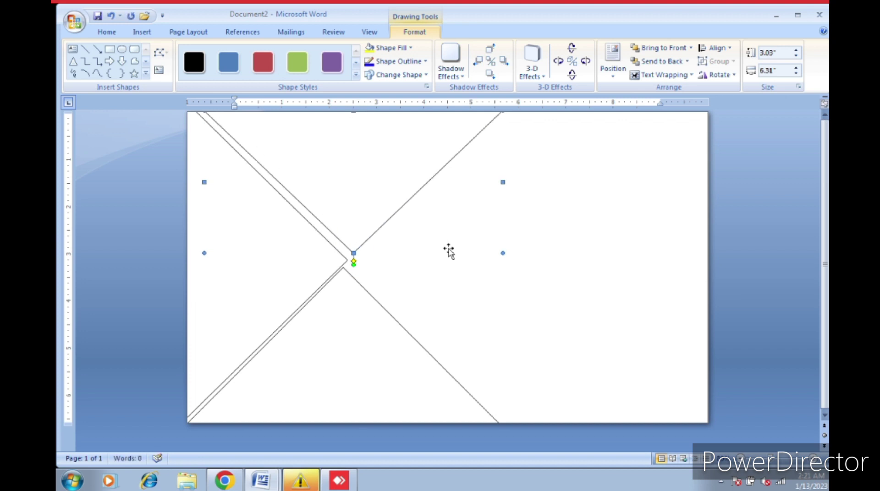
{"action": "key", "text": "Left"}
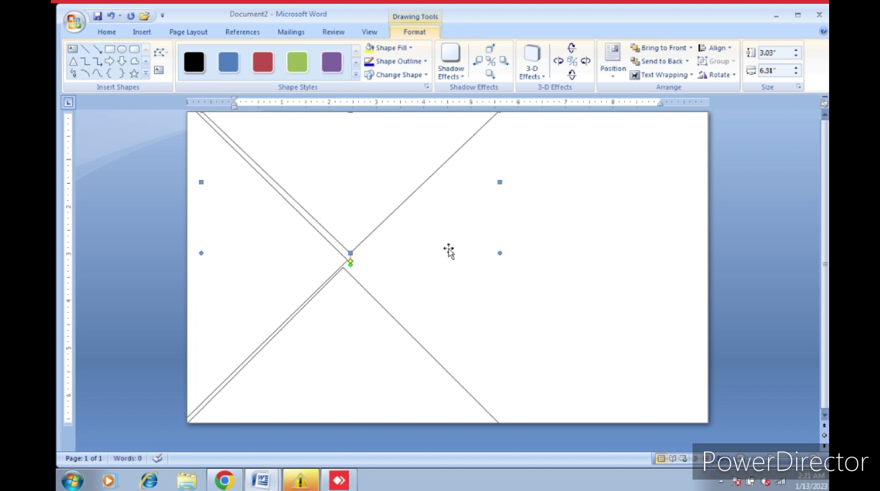
Open the Shape Fill options for the top triangle
{"action": "key", "text": "alt+j"}
{"action": "key", "text": "d"}
{"action": "key", "text": "s"}
{"action": "key", "text": "f"}
{"action": "key", "text": "Down"}
{"action": "key", "text": "Down"}
{"action": "key", "text": "Down"}
{"action": "key", "text": "Down"}
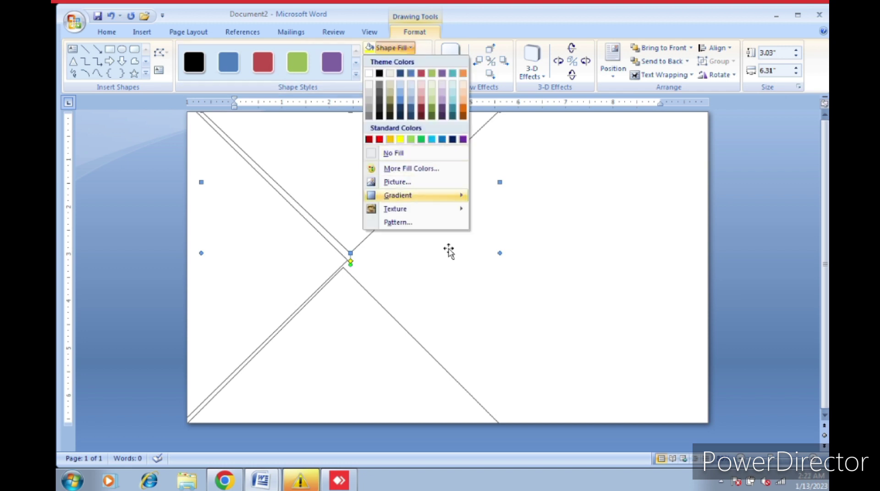
Fill the top triangle with the images (3) wedding-rings photo
{"action": "key", "text": "Up"}
{"action": "key", "text": "Return"}
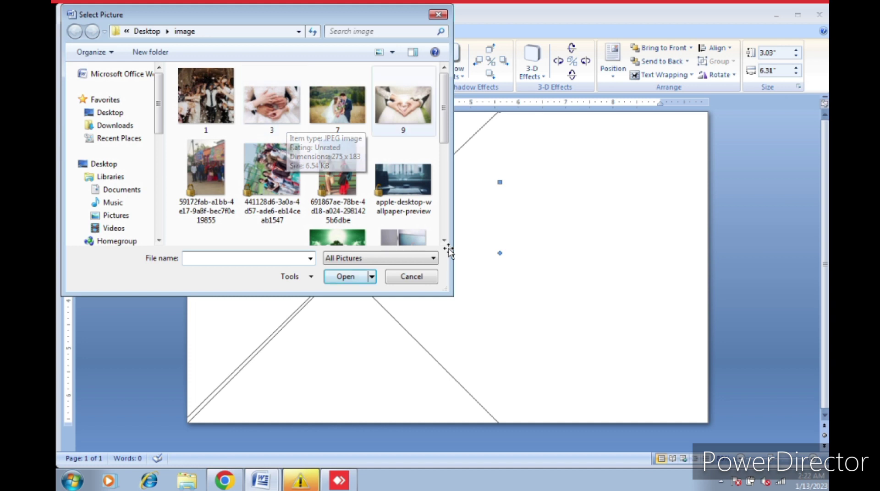
{"action": "scroll", "coordinate": [304, 156], "scroll_direction": "down", "scroll_amount": 5}
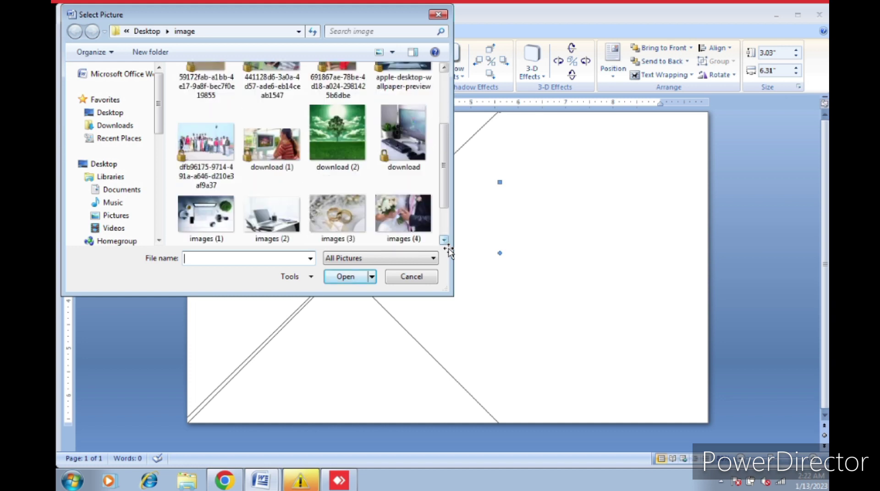
{"action": "left_click", "coordinate": [338, 146]}
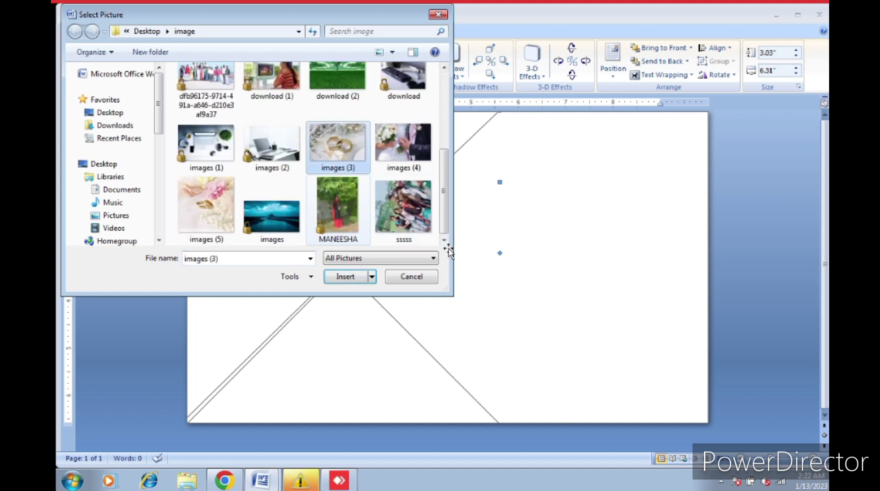
{"action": "key", "text": "Return"}
Try filling the lower triangle with the images (4) photo, then undo it
{"action": "key", "text": "Tab"}
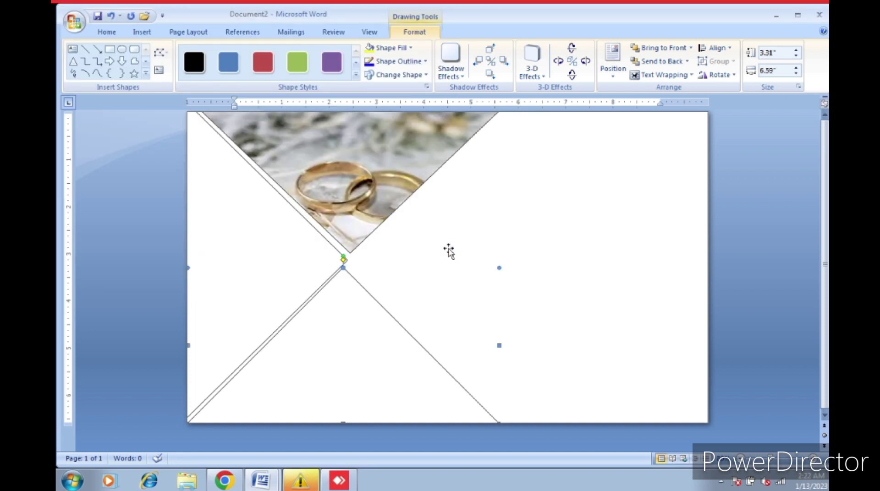
{"action": "key", "text": "alt+j"}
{"action": "key", "text": "d"}
{"action": "key", "text": "s"}
{"action": "key", "text": "f"}
{"action": "key", "text": "Up"}
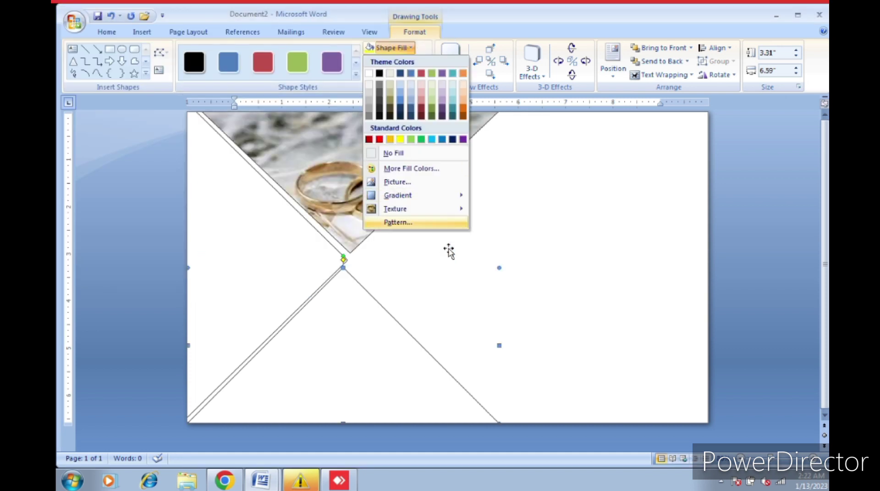
{"action": "key", "text": "Up"}
{"action": "key", "text": "Up"}
{"action": "key", "text": "Up"}
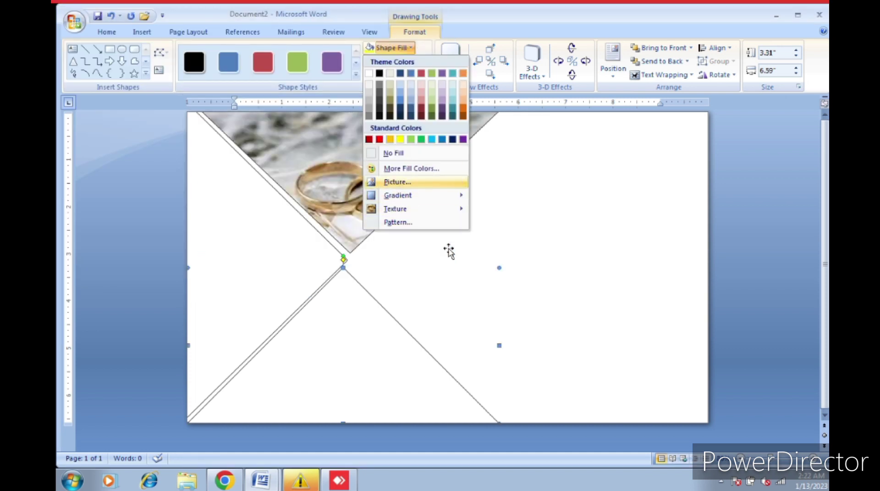
{"action": "key", "text": "Return"}
{"action": "scroll", "coordinate": [448, 251], "scroll_direction": "down", "scroll_amount": 2}
{"action": "scroll", "coordinate": [448, 251], "scroll_direction": "down", "scroll_amount": 2}
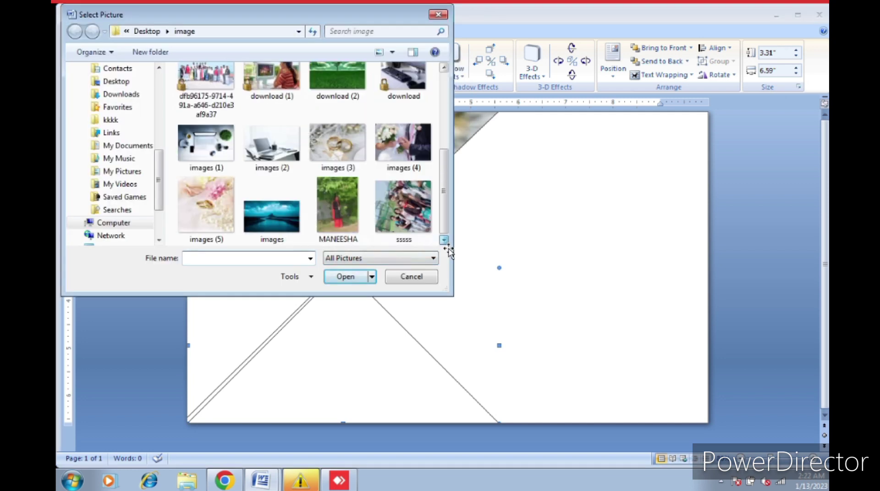
{"action": "key", "text": "Up"}
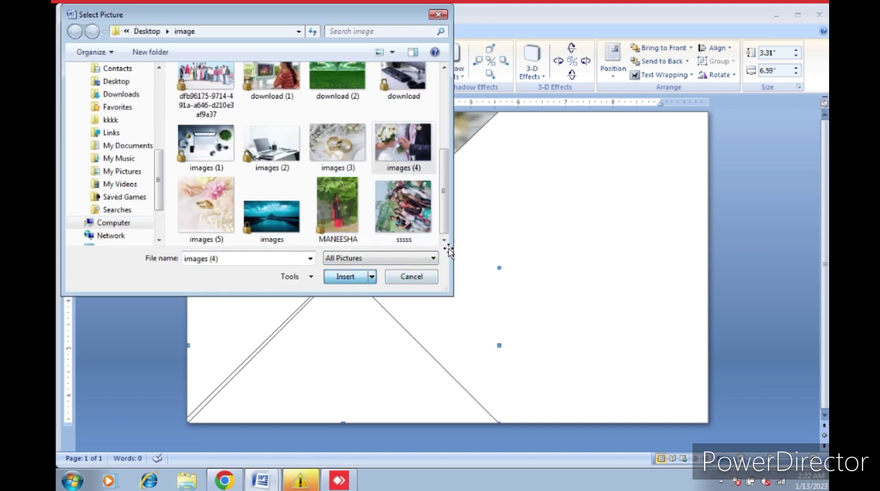
{"action": "key", "text": "Escape"}
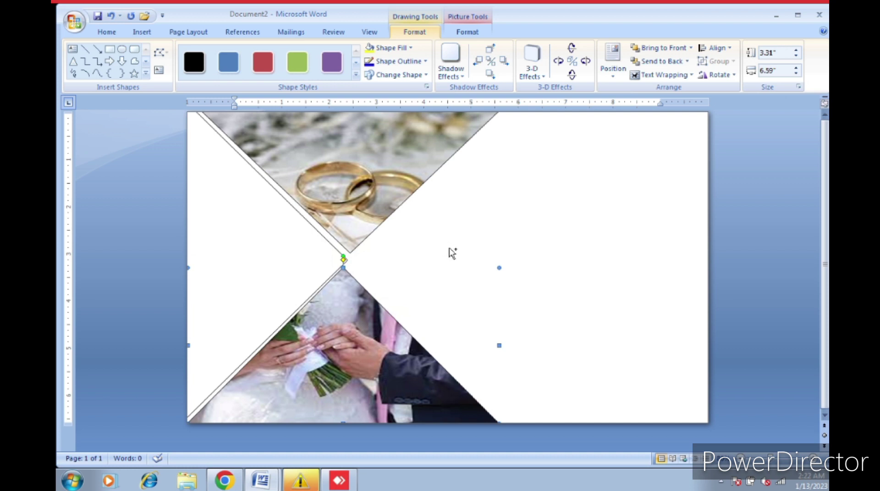
{"action": "key", "text": "ctrl+z"}
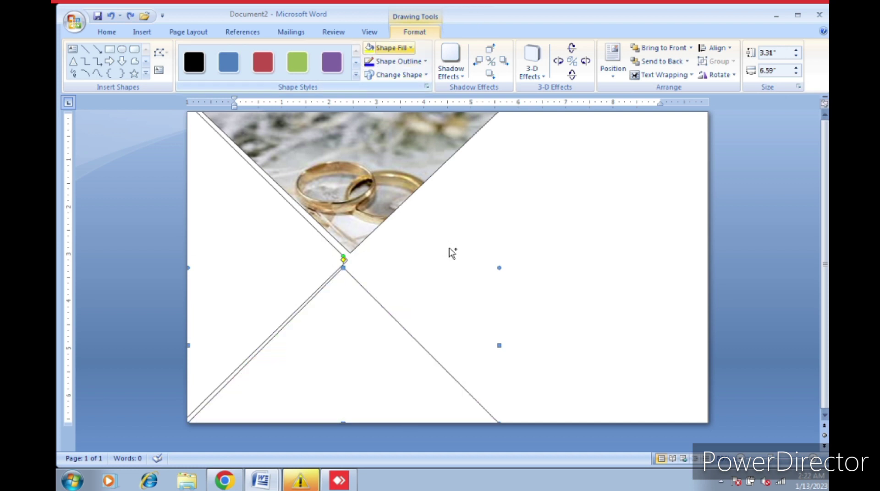
Fill the left triangle with the images (4) bouquet-and-hands photo
{"action": "key", "text": "Tab"}
{"action": "key", "text": "alt+j"}
{"action": "key", "text": "d"}
{"action": "key", "text": "s"}
{"action": "key", "text": "f"}
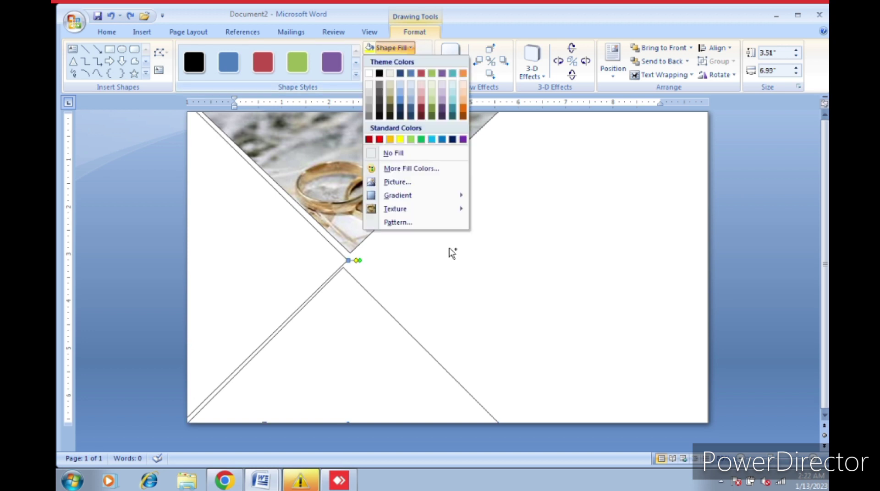
{"action": "key", "text": "Down"}
{"action": "key", "text": "Down"}
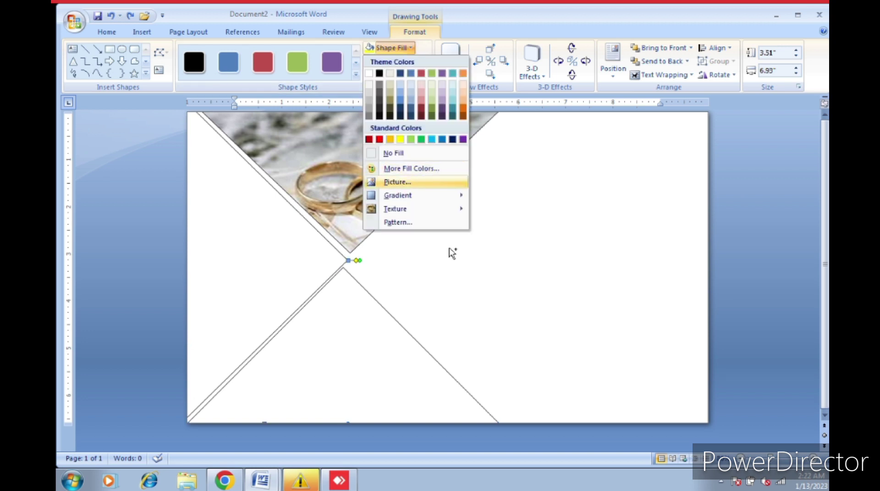
{"action": "key", "text": "Return"}
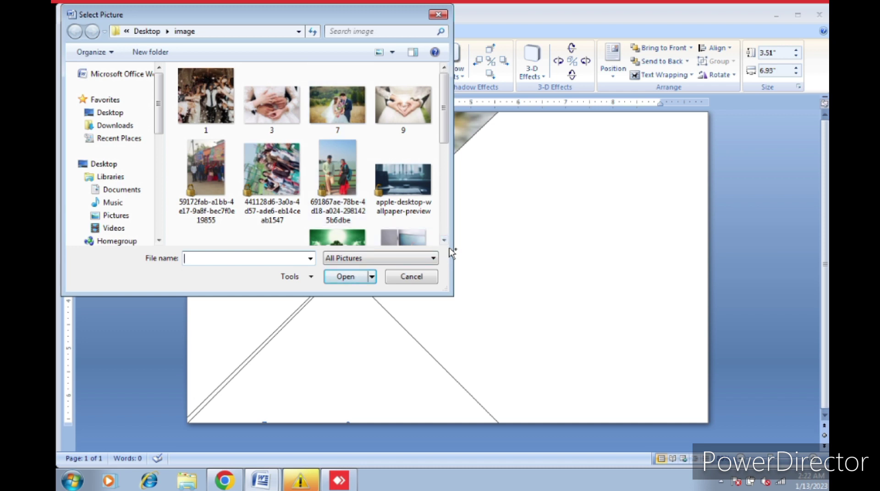
{"action": "scroll", "coordinate": [449, 248], "scroll_direction": "down", "scroll_amount": 3}
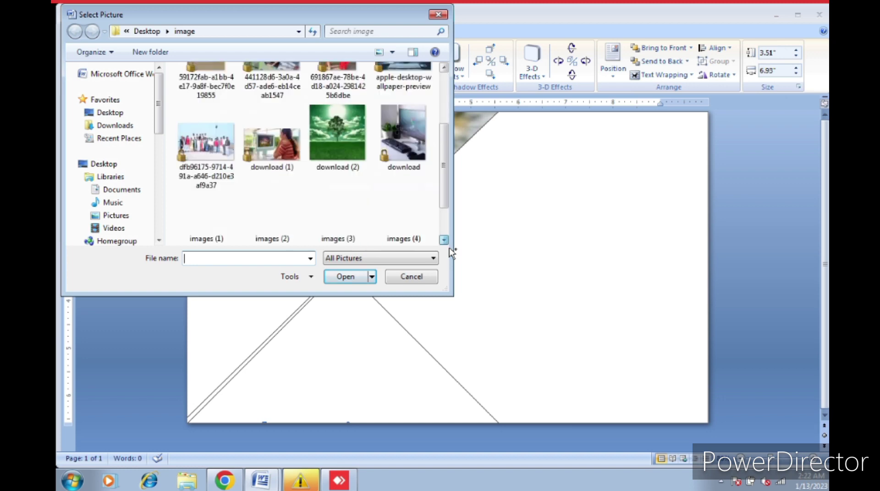
{"action": "scroll", "coordinate": [449, 247], "scroll_direction": "down", "scroll_amount": 2}
{"action": "left_click", "coordinate": [403, 142]}
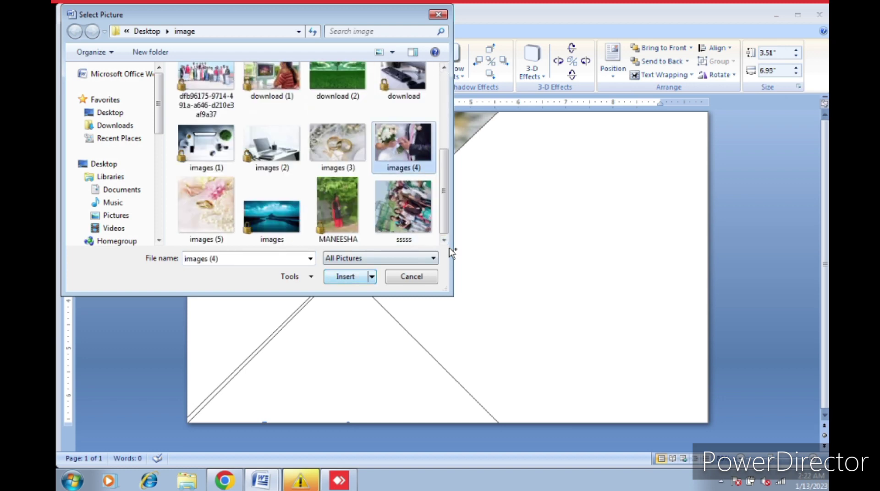
{"action": "key", "text": "Escape"}
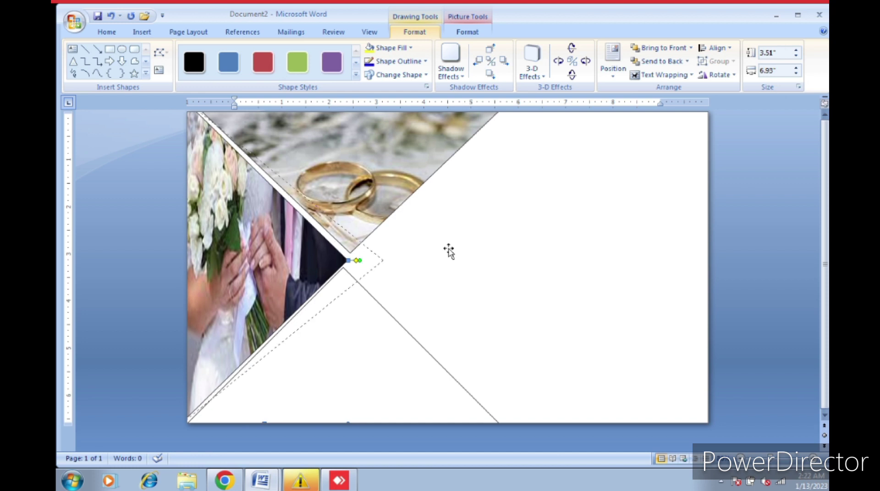
Try enlarging the left photo triangle, then undo back to its original size
{"action": "key", "text": "ctrl+y"}
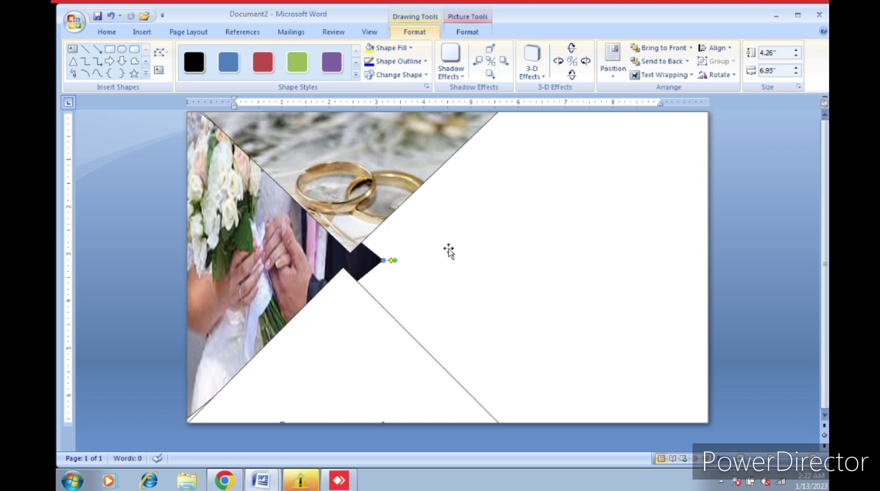
{"action": "key", "text": "ctrl+y"}
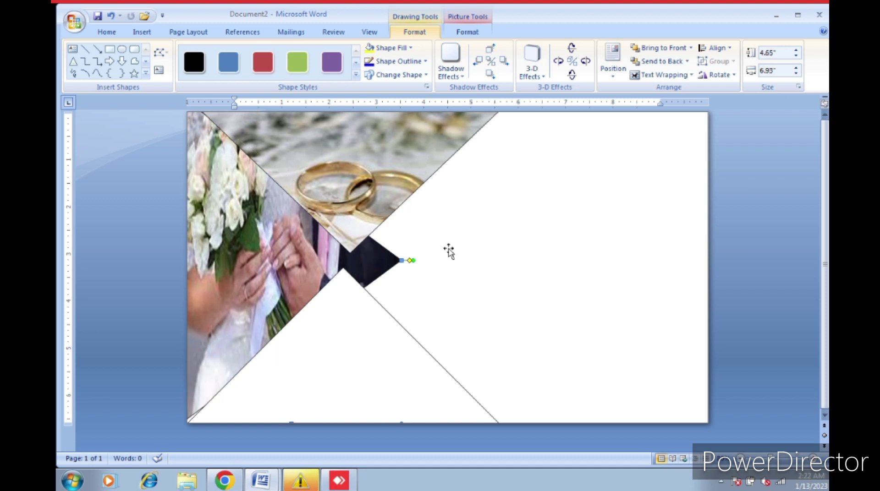
{"action": "key", "text": "ctrl+z"}
{"action": "key", "text": "ctrl+y"}
{"action": "key", "text": "ctrl+z"}
{"action": "key", "text": "ctrl+z"}
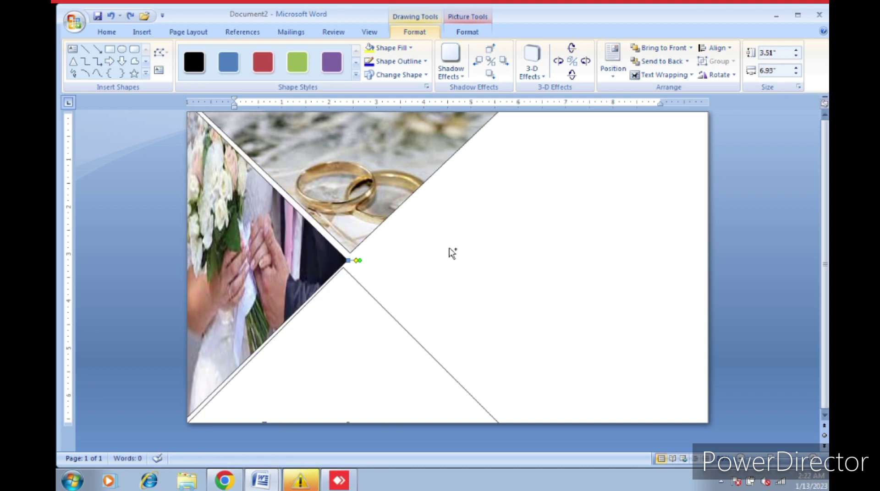
{"action": "key", "text": "alt+j"}
Try photo 7 as the left triangle's fill, then undo to keep the bouquet photo
{"action": "key", "text": "d"}
{"action": "key", "text": "s"}
{"action": "key", "text": "f"}
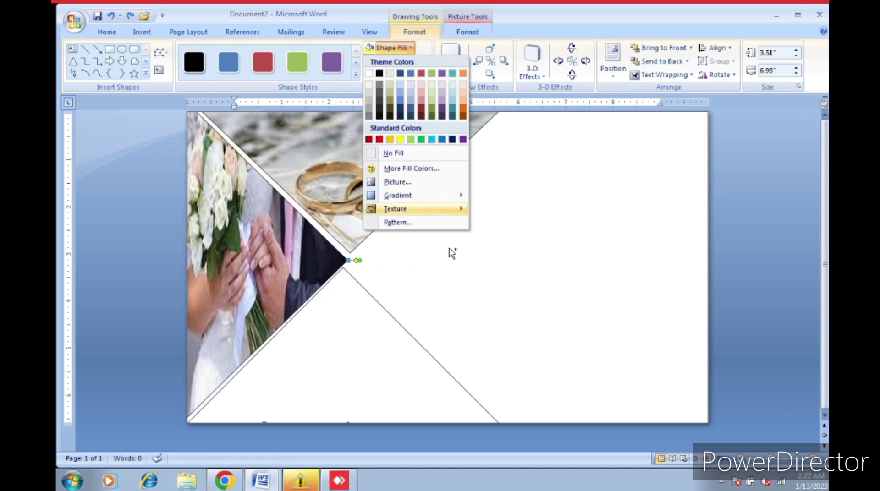
{"action": "key", "text": "Up"}
{"action": "key", "text": "Return"}
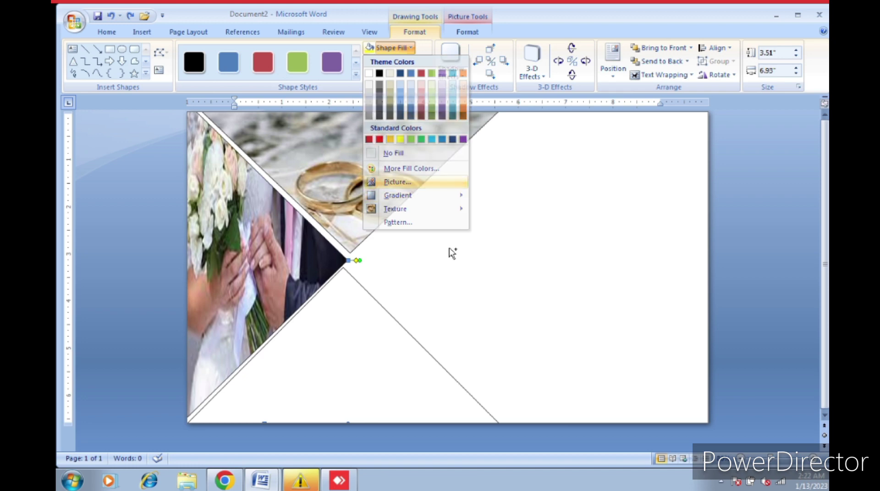
{"action": "key", "text": "7"}
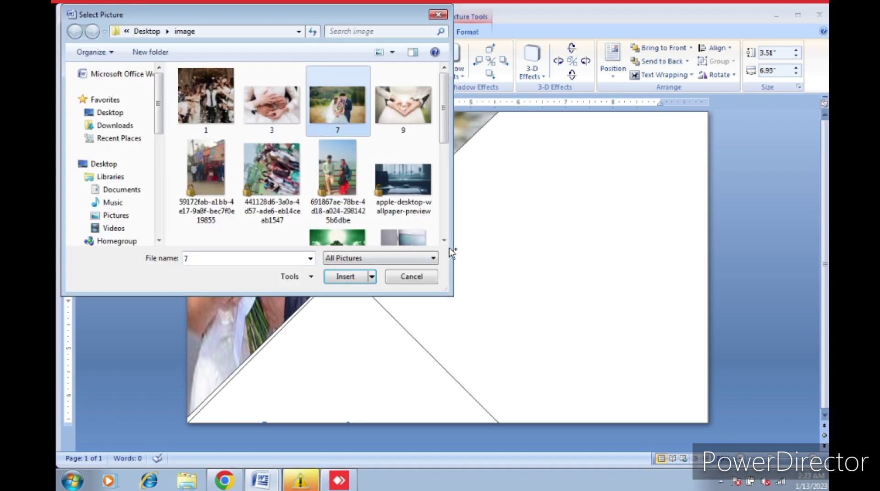
{"action": "key", "text": "Return"}
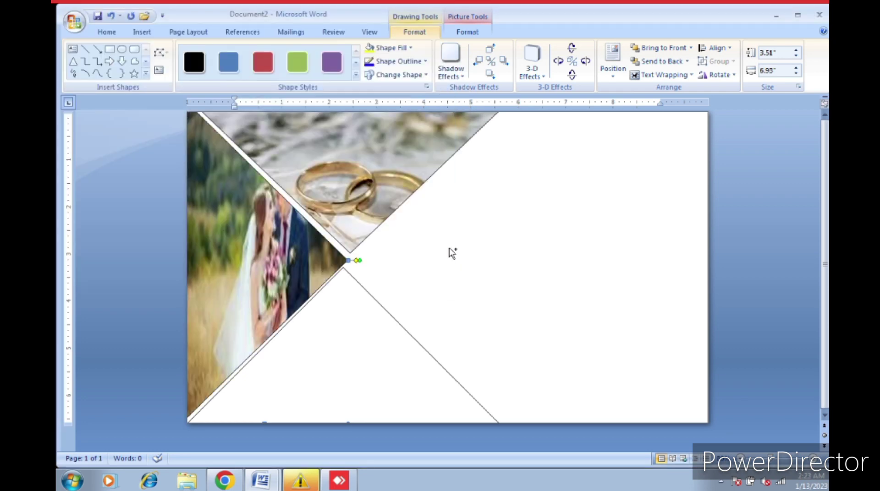
{"action": "key", "text": "ctrl+z"}
Fill the bottom triangle with photo 7 of the bride and groom
{"action": "key", "text": "alt+j"}
{"action": "key", "text": "d"}
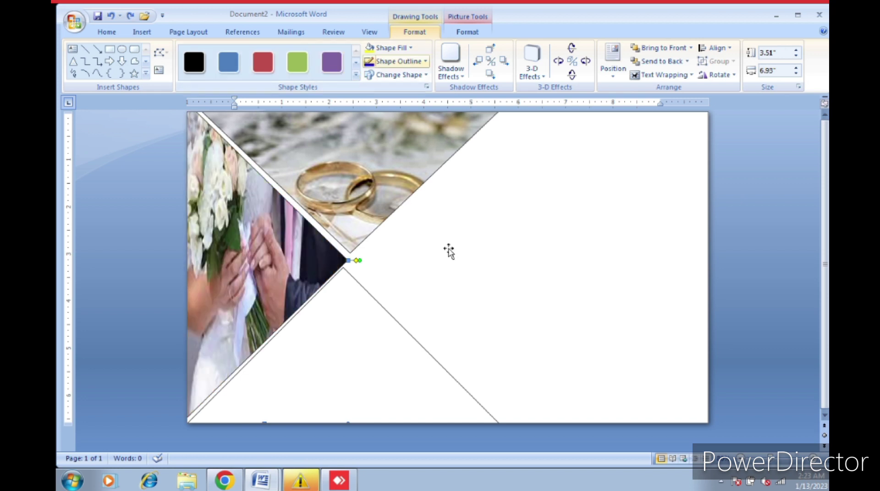
{"action": "key", "text": "s"}
{"action": "key", "text": "f"}
{"action": "key", "text": "p"}
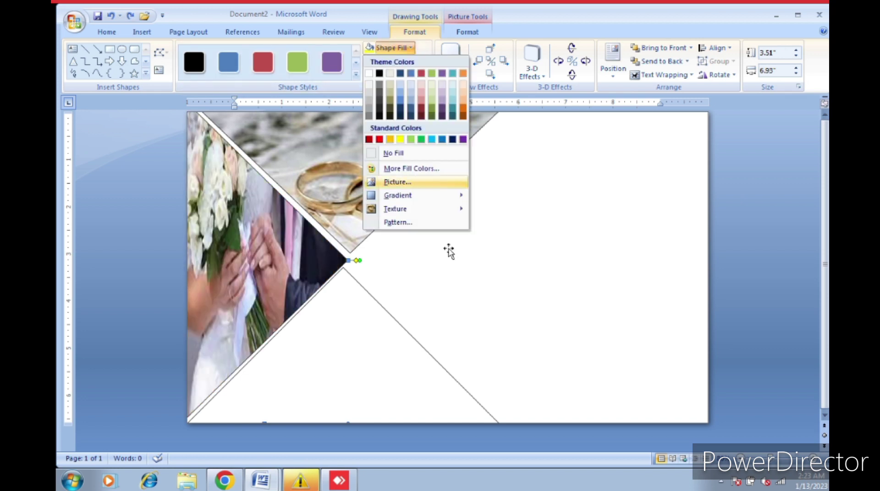
{"action": "key", "text": "Return"}
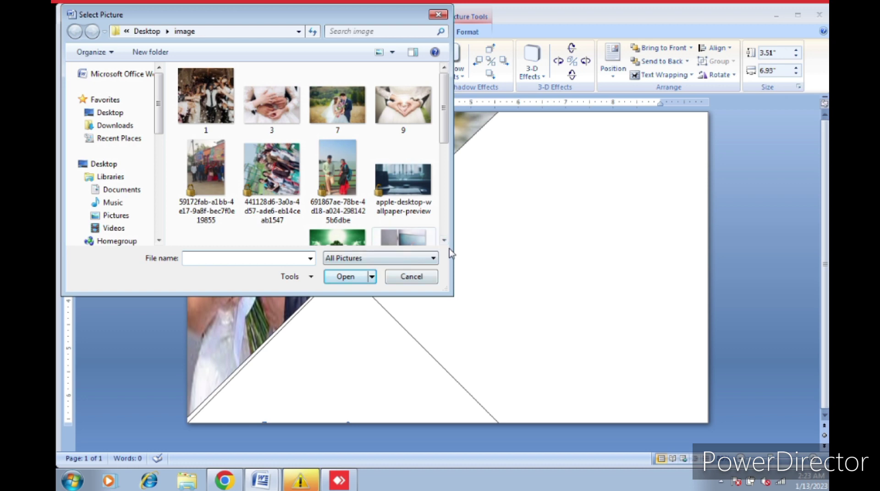
{"action": "scroll", "coordinate": [452, 253], "scroll_direction": "down", "scroll_amount": 2}
{"action": "scroll", "coordinate": [451, 254], "scroll_direction": "down", "scroll_amount": 3}
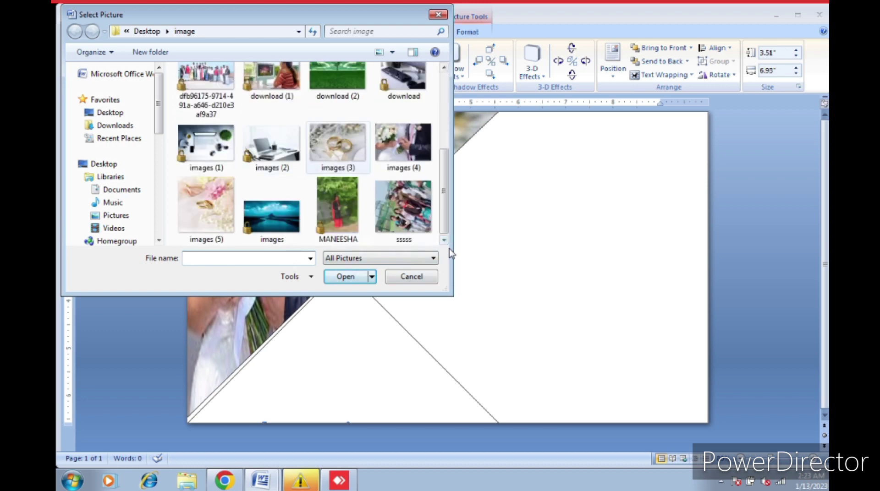
{"action": "left_click", "coordinate": [338, 144]}
{"action": "key", "text": "Return"}
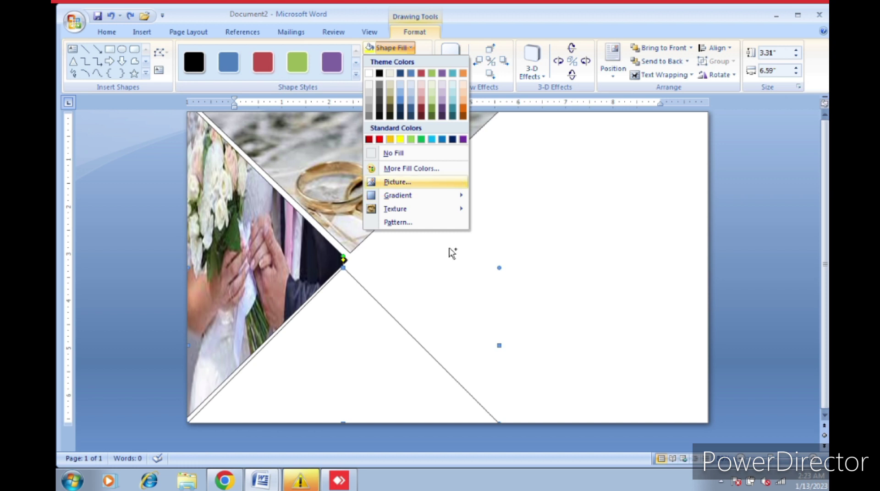
{"action": "key", "text": "Return"}
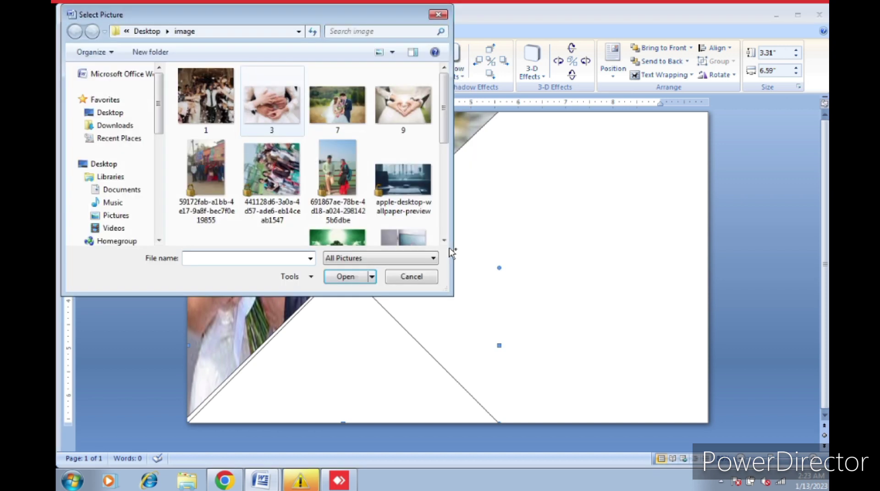
{"action": "key", "text": "Right"}
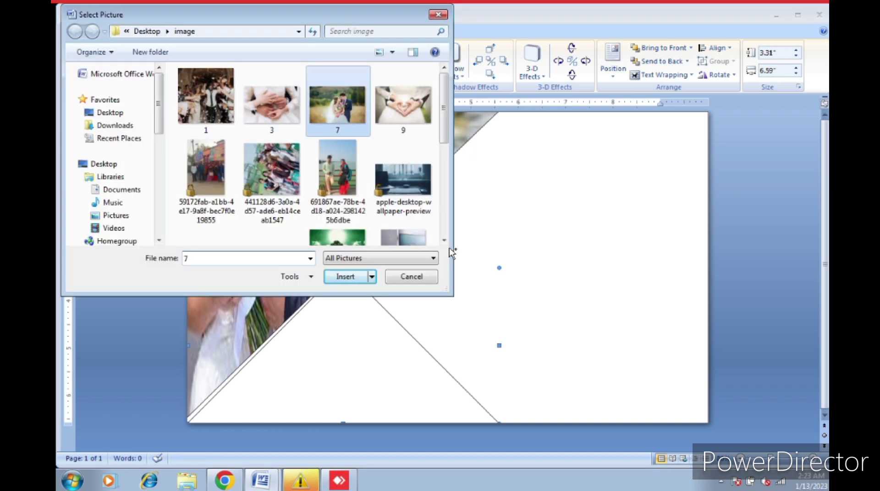
{"action": "key", "text": "Return"}
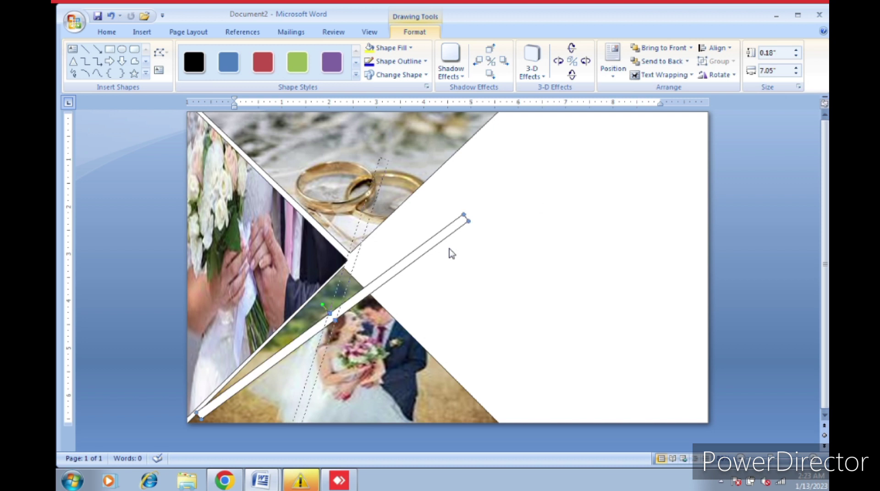
Move and rotate the thin white strip along the diagonal between the photo triangles
{"action": "left_click_drag", "start_coordinate": [451, 253], "coordinate": [449, 249]}
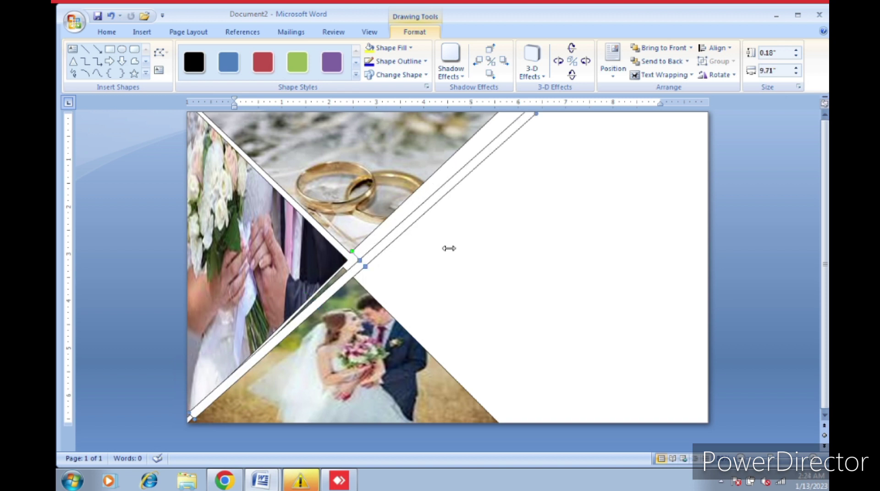
{"action": "key", "text": "Up"}
{"action": "key", "text": "Left"}
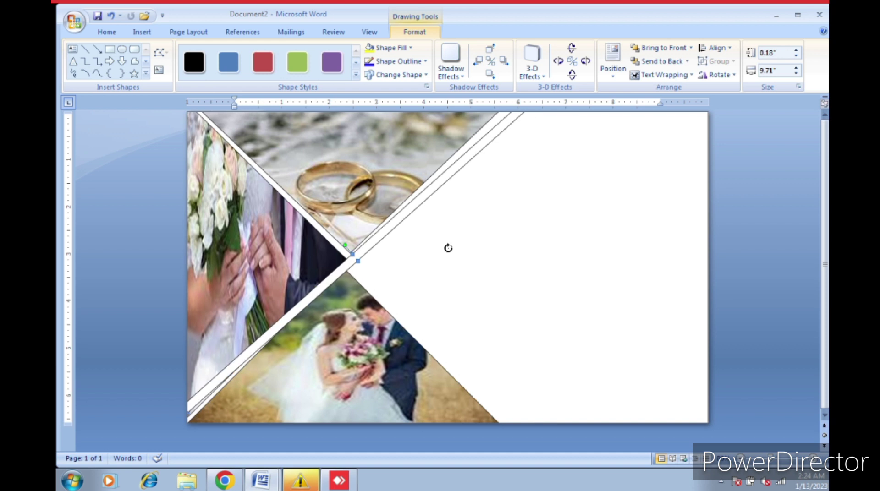
{"action": "left_click_drag", "start_coordinate": [449, 248], "coordinate": [449, 251]}
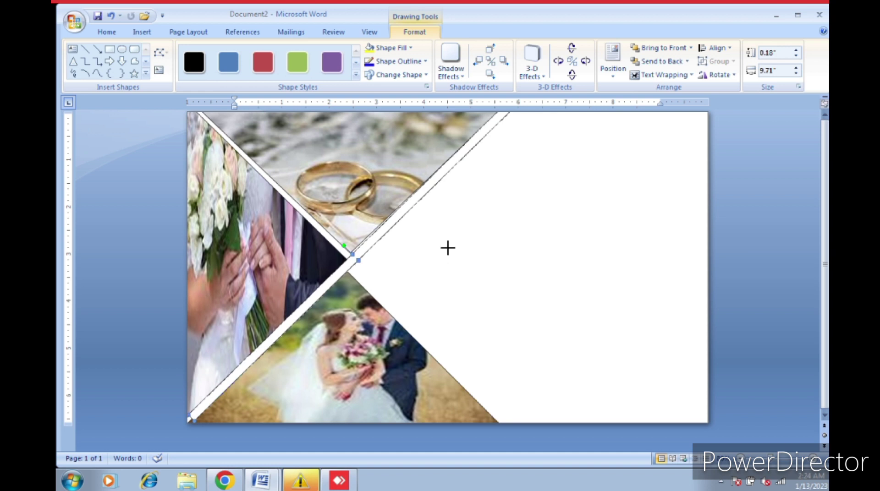
{"action": "key", "text": "shift+Up"}
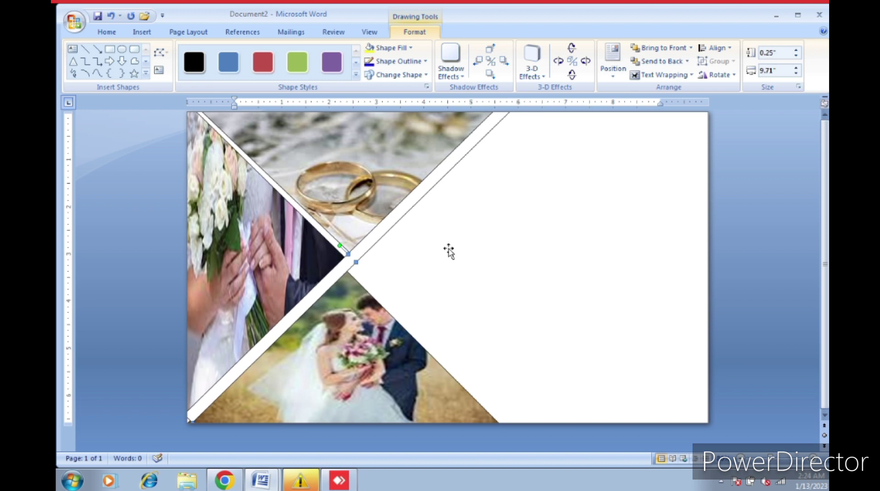
{"action": "key", "text": "ctrl+z"}
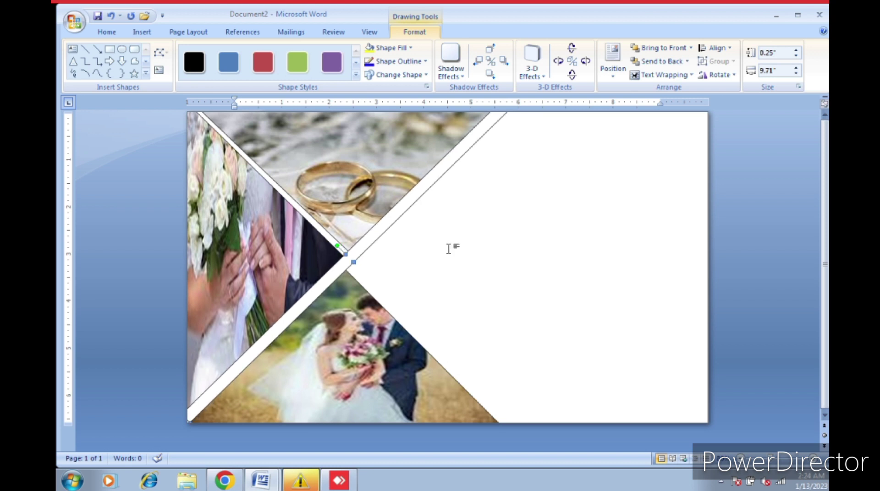
Duplicate the strip, rotate the copy to the opposite diagonal, and nudge shapes into line
{"action": "key", "text": "ctrl+d"}
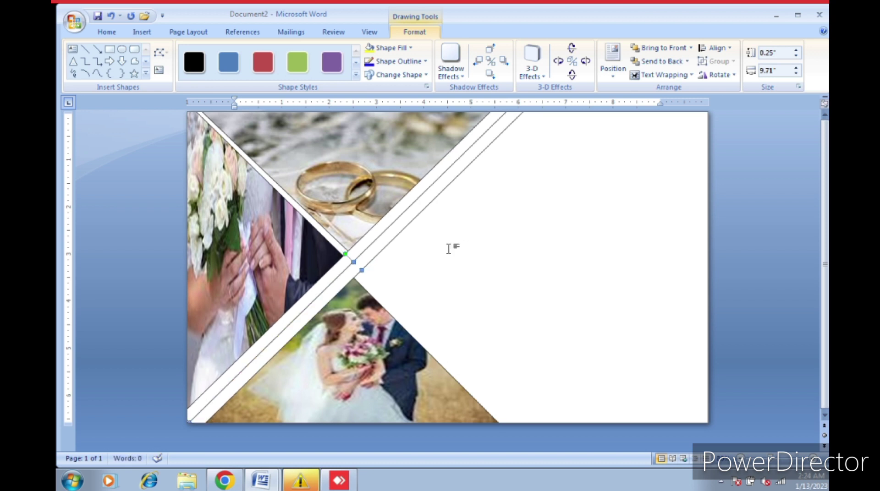
{"action": "left_click_drag", "start_coordinate": [345, 253], "coordinate": [369, 256]}
{"action": "left_click_drag", "start_coordinate": [369, 256], "coordinate": [370, 254]}
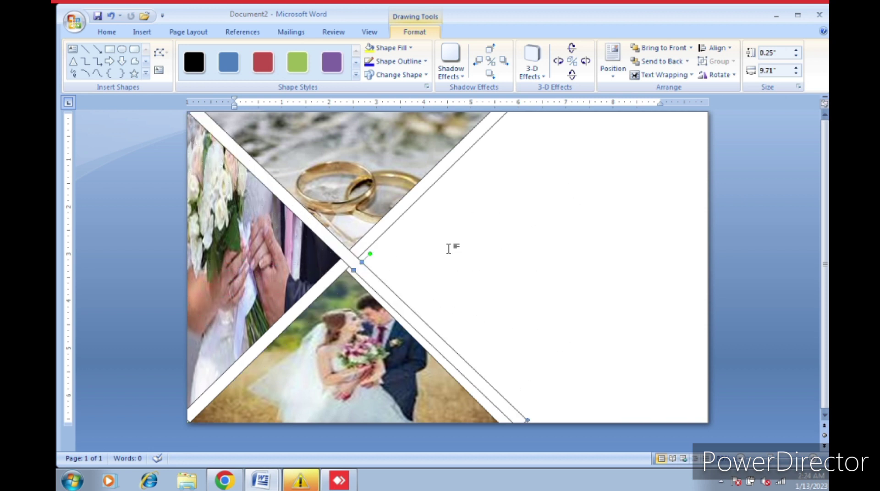
{"action": "key", "text": "Down"}
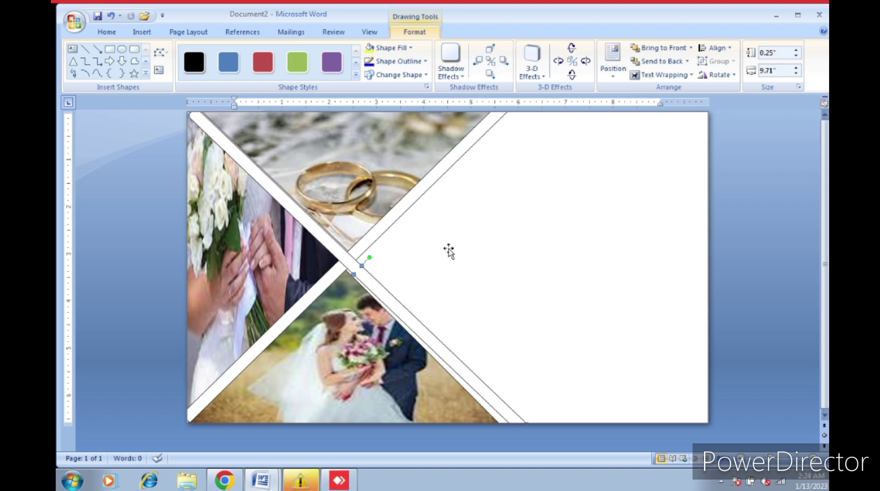
{"action": "key", "text": "Tab"}
{"action": "key", "text": "Right"}
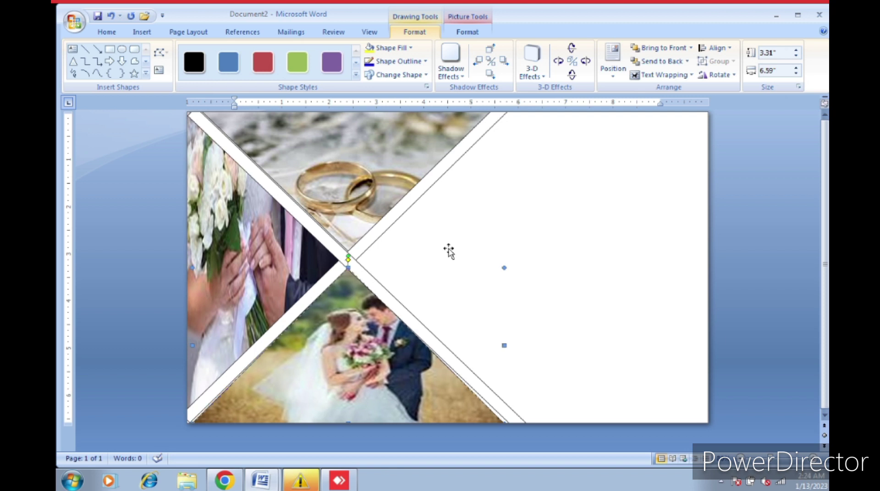
Tilt the first white band slightly and set its outline to No Outline
{"action": "key", "text": "Tab"}
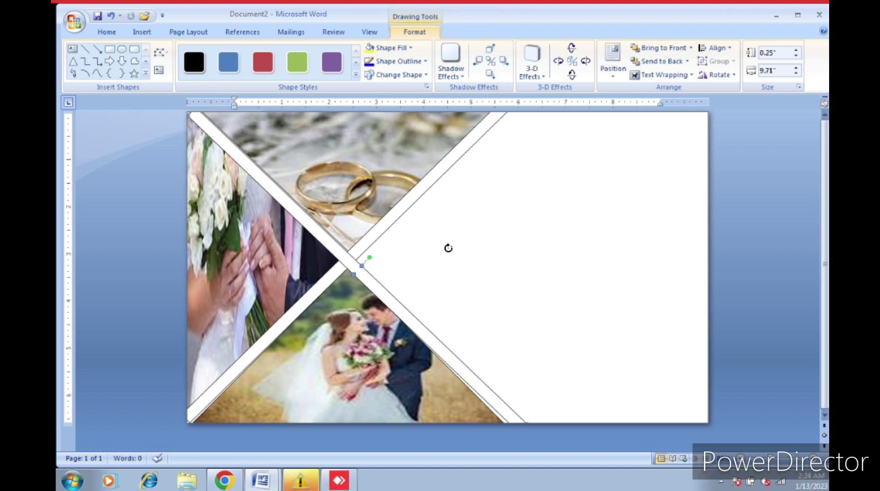
{"action": "key", "text": "ctrl+alt+Right"}
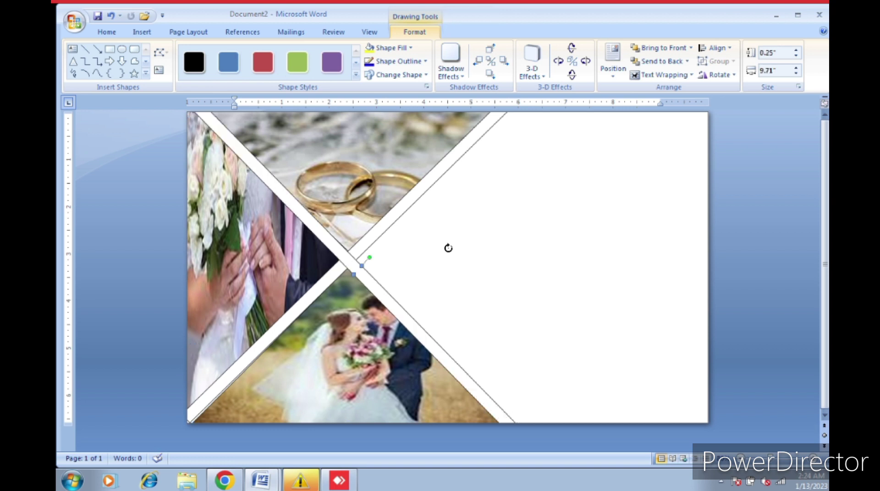
{"action": "key", "text": "alt+j"}
{"action": "key", "text": "d"}
{"action": "key", "text": "s"}
{"action": "key", "text": "o"}
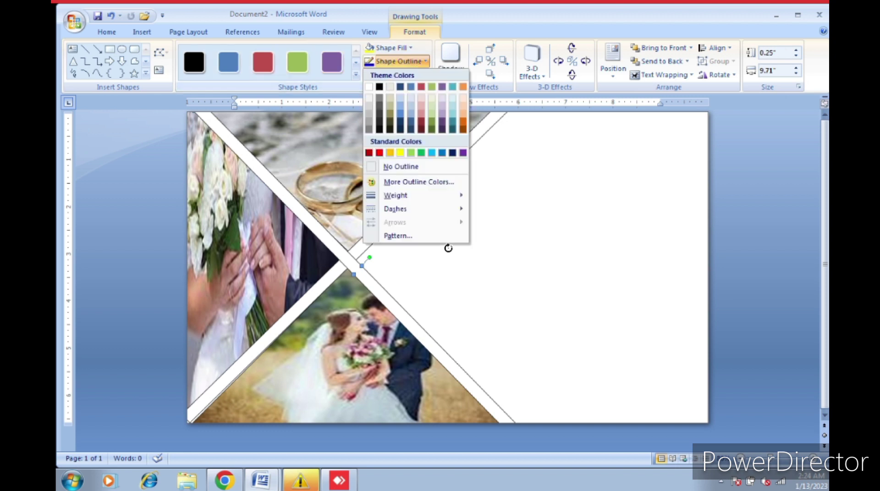
{"action": "key", "text": "Up"}
{"action": "key", "text": "Up"}
{"action": "key", "text": "Return"}
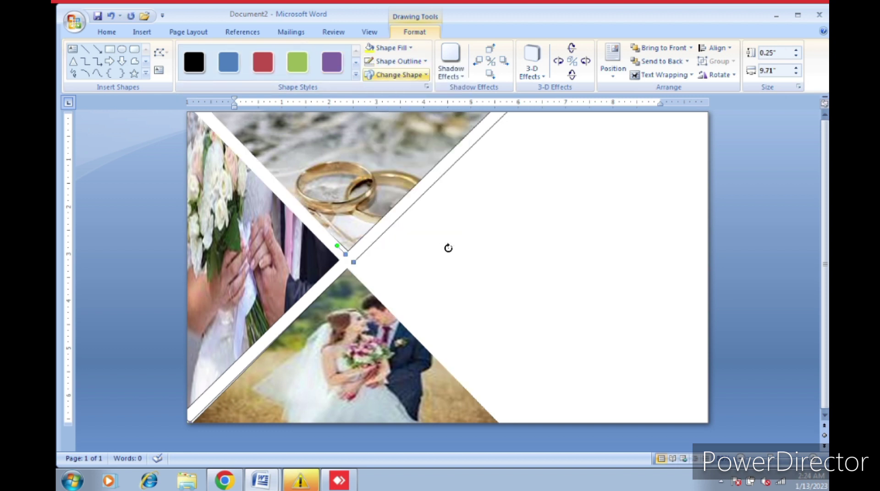
Set the second white band's outline to No Outline and deselect it
{"action": "key", "text": "alt+j"}
{"action": "key", "text": "d"}
{"action": "key", "text": "s"}
{"action": "key", "text": "o"}
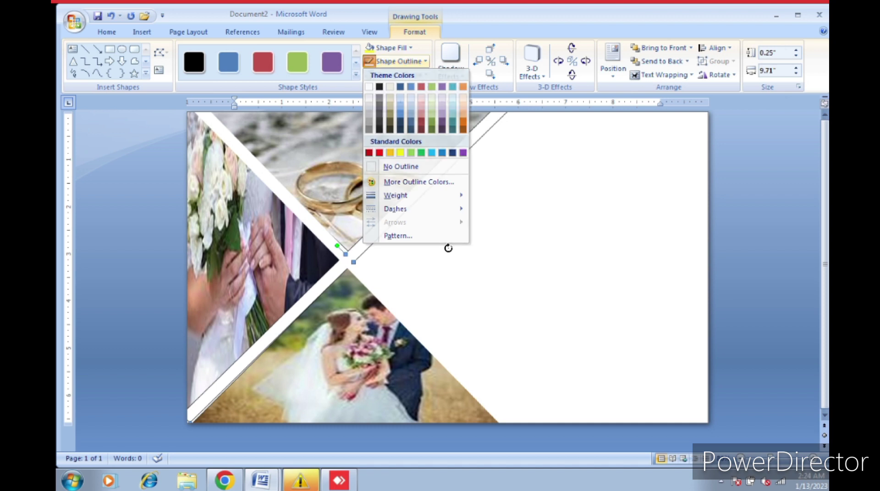
{"action": "key", "text": "n"}
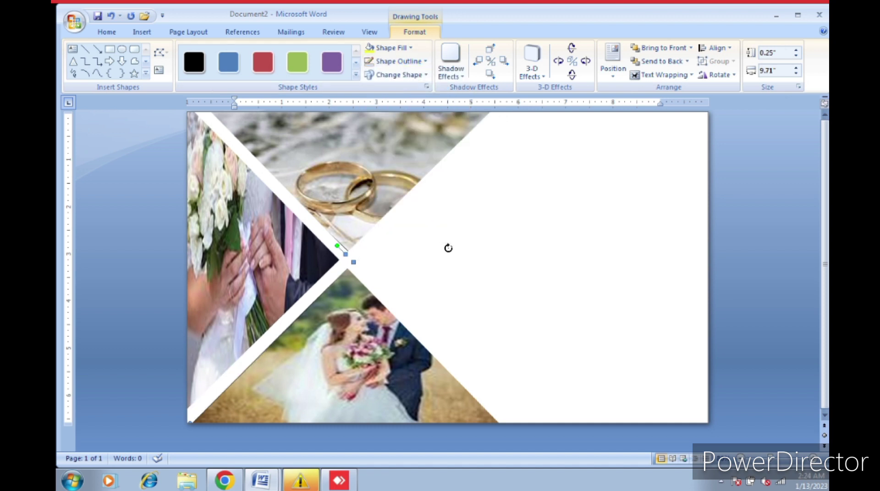
{"action": "key", "text": "Escape"}
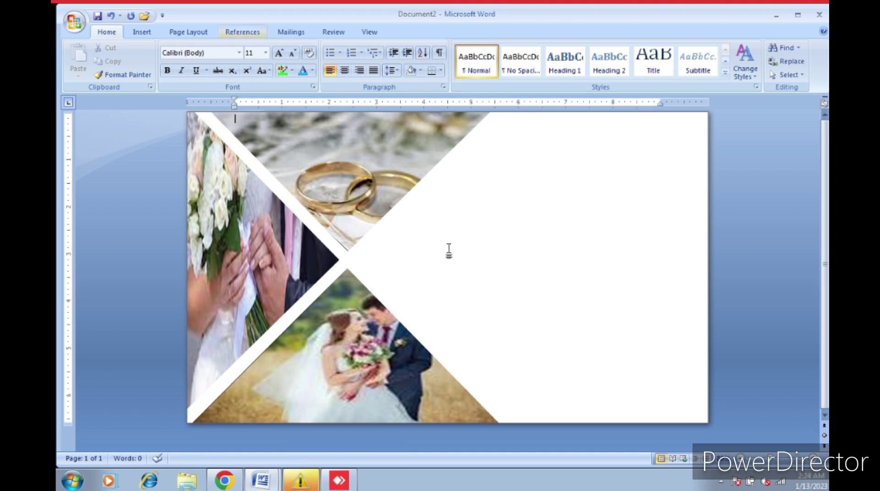
Insert first-style WordArt reading 'THE WEDDING OF'
{"action": "key", "text": "alt+n"}
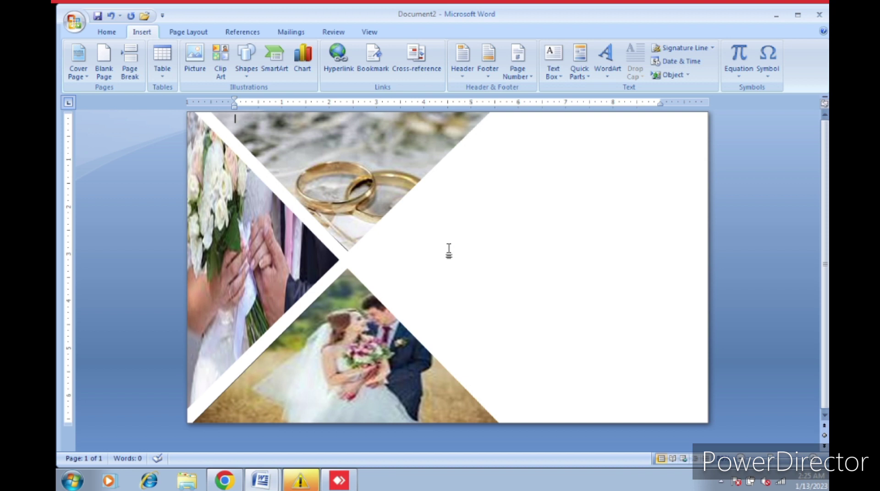
{"action": "left_click", "coordinate": [607, 60]}
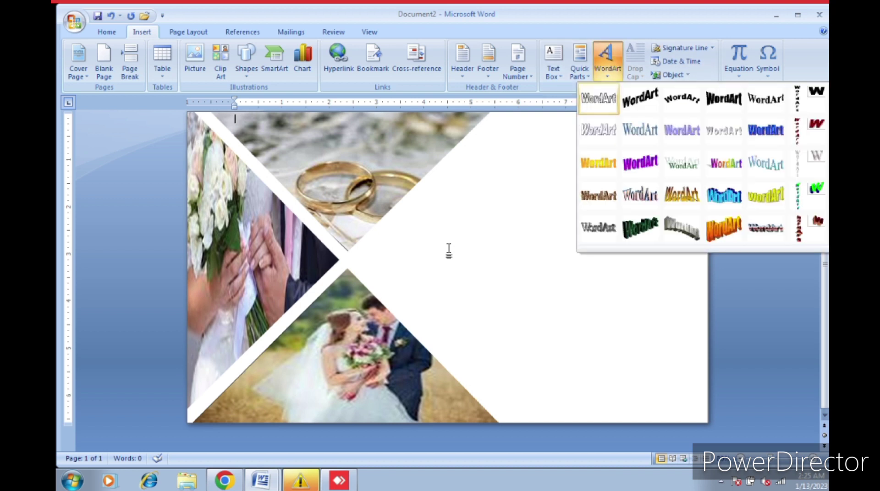
{"action": "key", "text": "Return"}
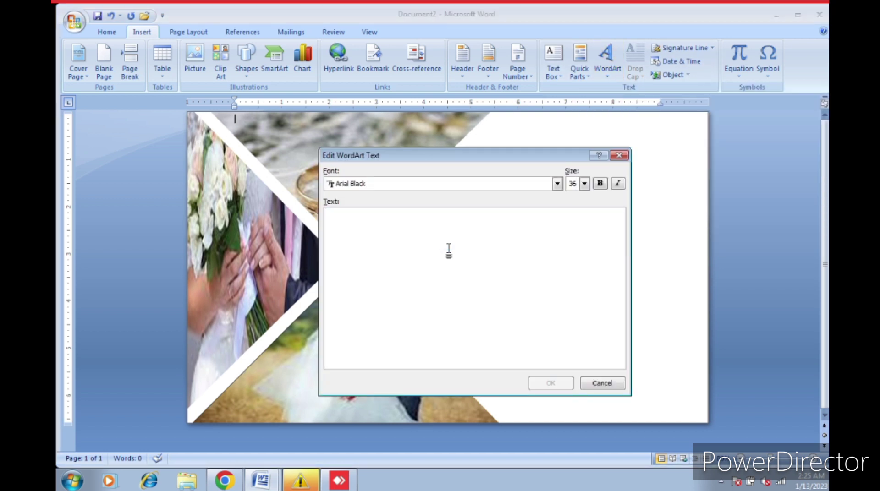
{"action": "type", "text": "TH"}
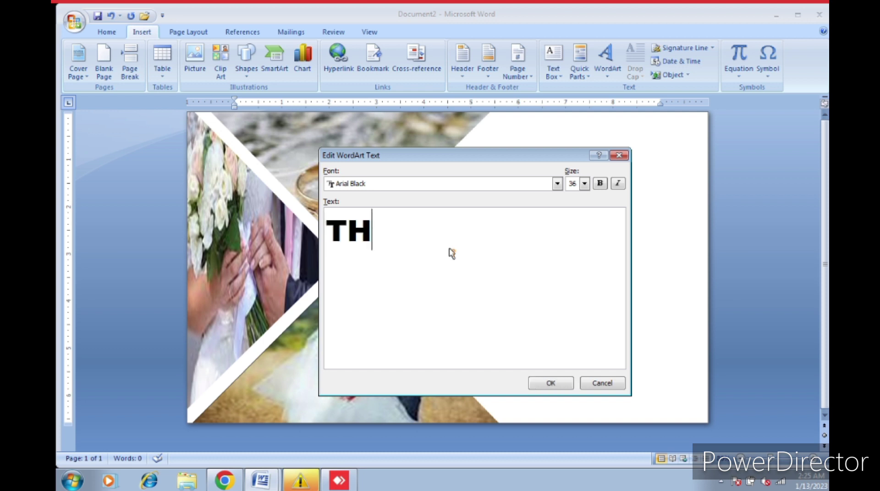
{"action": "type", "text": "E "}
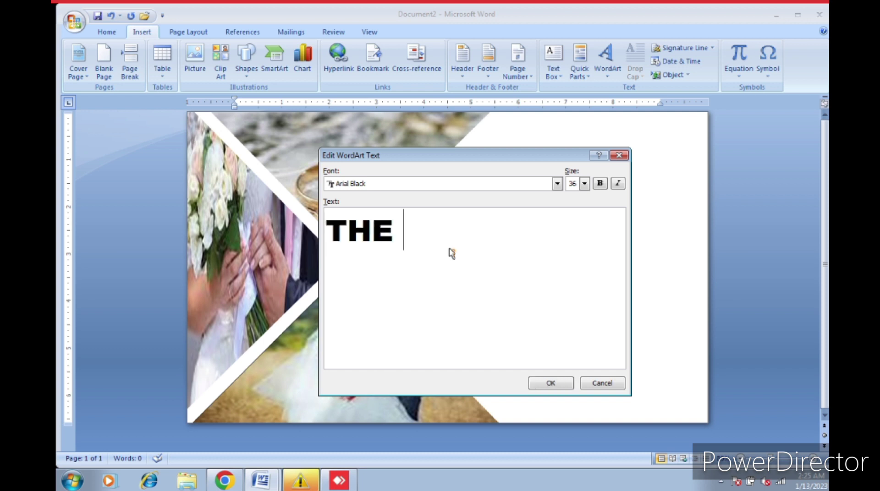
{"action": "type", "text": "WEDDI"}
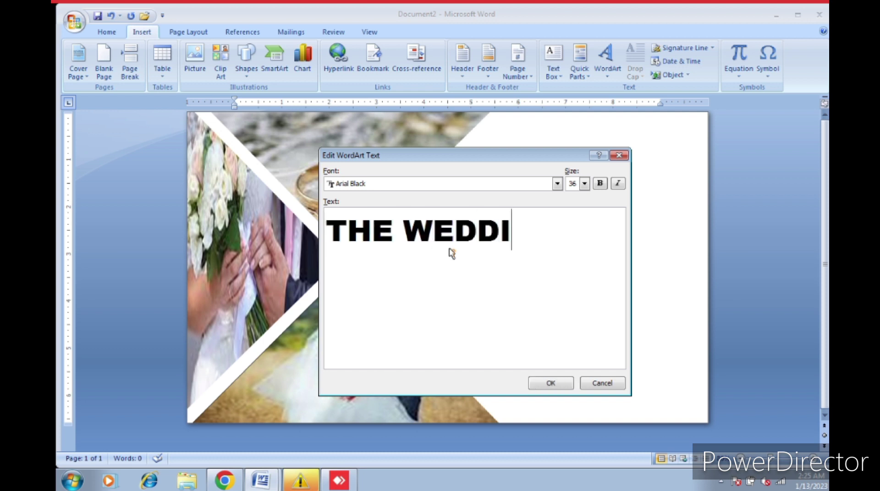
{"action": "type", "text": "NG"}
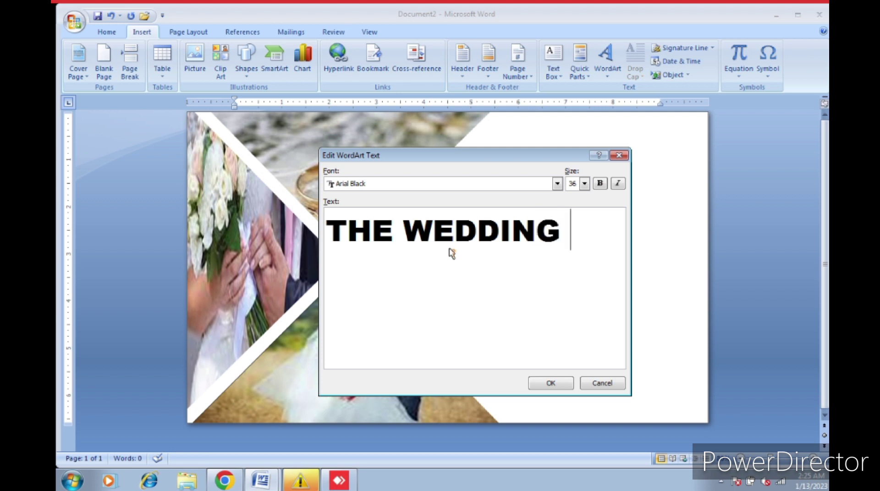
{"action": "type", "text": " OF"}
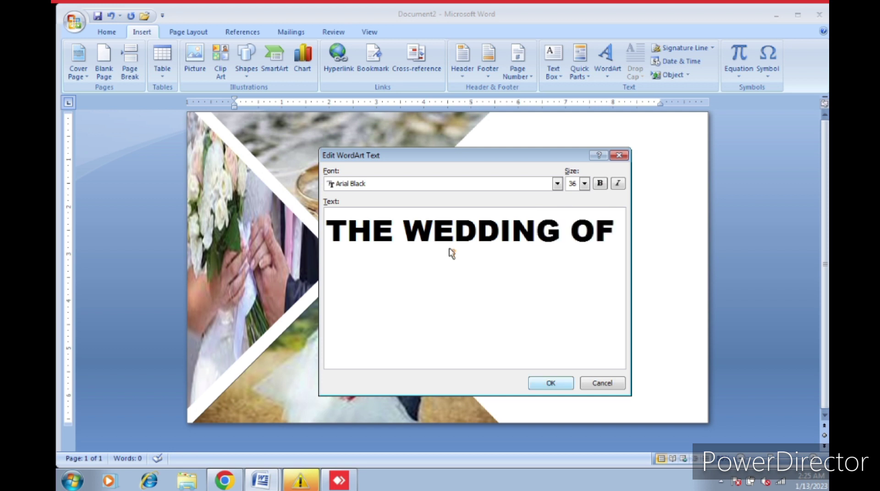
{"action": "key", "text": "Return"}
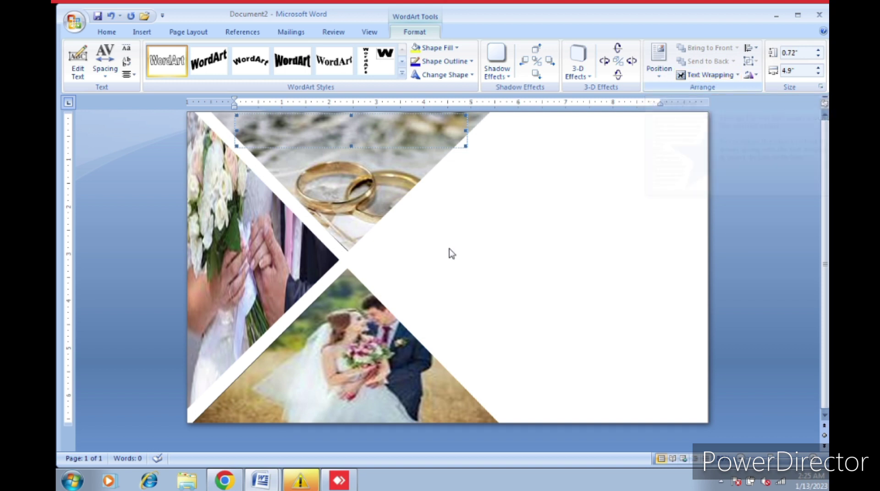
Set the WordArt title In Front of Text, flatten it to 0.29" by 4.75", and place it top-right
{"action": "left_click", "coordinate": [709, 74]}
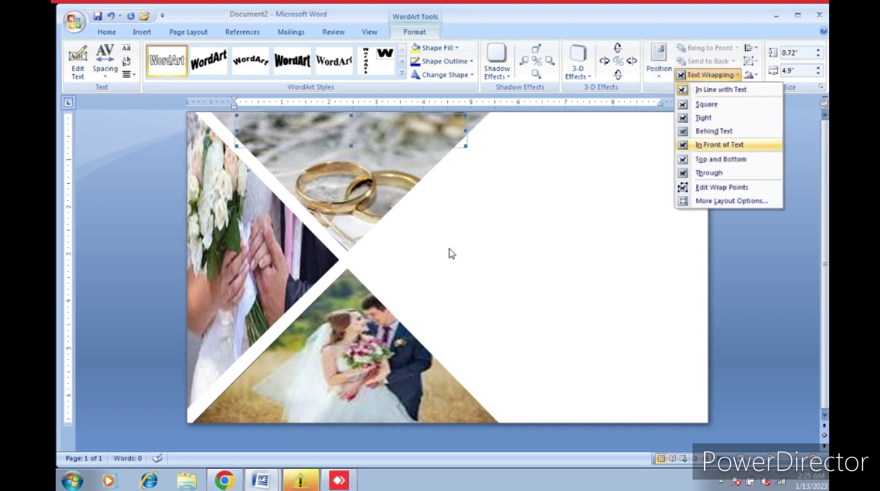
{"action": "left_click", "coordinate": [718, 145]}
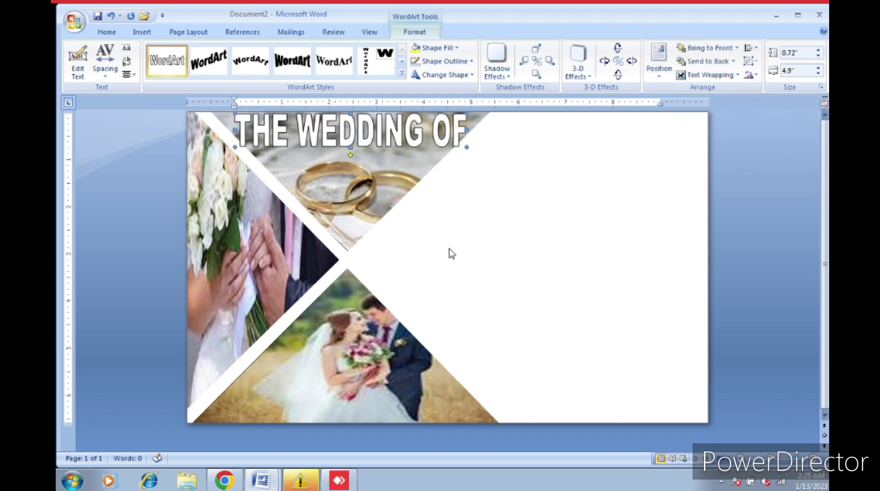
{"action": "left_click_drag", "start_coordinate": [350, 131], "coordinate": [559, 174]}
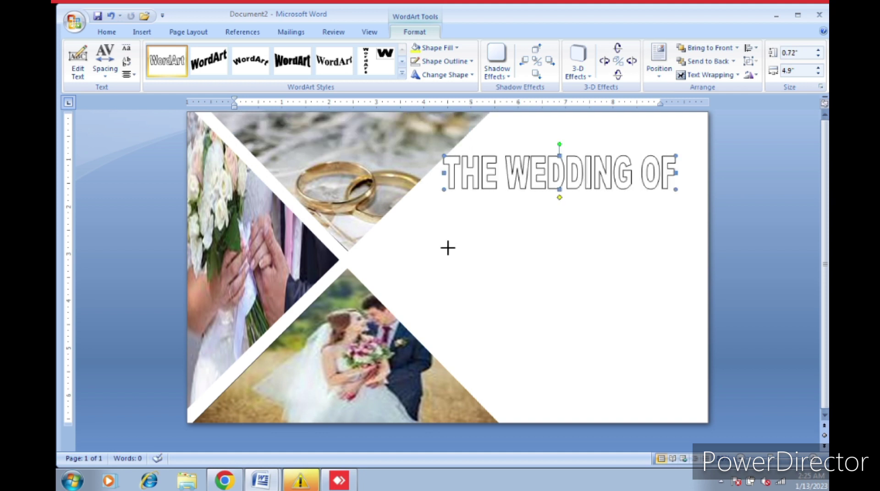
{"action": "left_click_drag", "start_coordinate": [676, 189], "coordinate": [669, 170]}
{"action": "left_click_drag", "start_coordinate": [527, 162], "coordinate": [549, 154]}
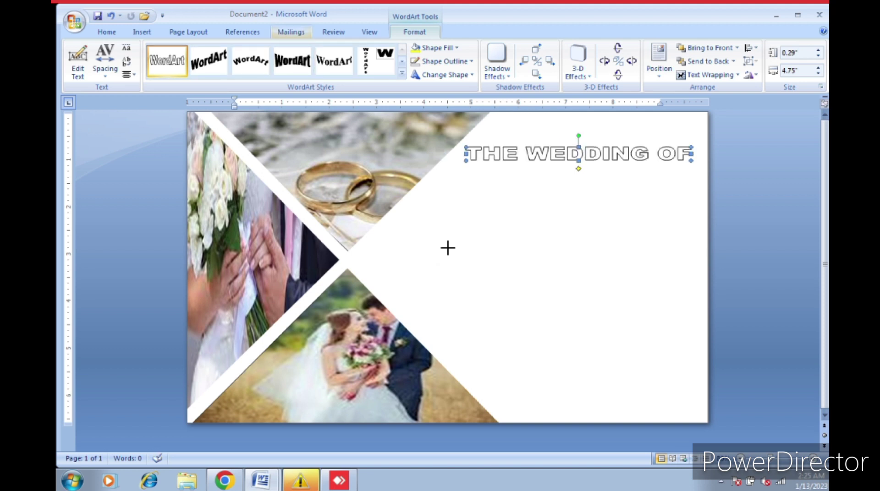
{"action": "left_click", "coordinate": [437, 47]}
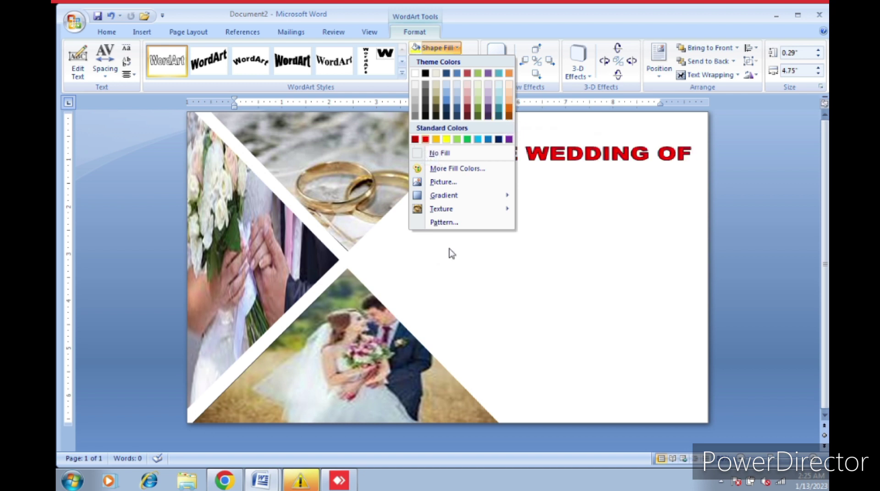
Give the THE WEDDING OF title a red fill and a red outline
{"action": "left_click", "coordinate": [451, 253]}
{"action": "key", "text": "Return"}
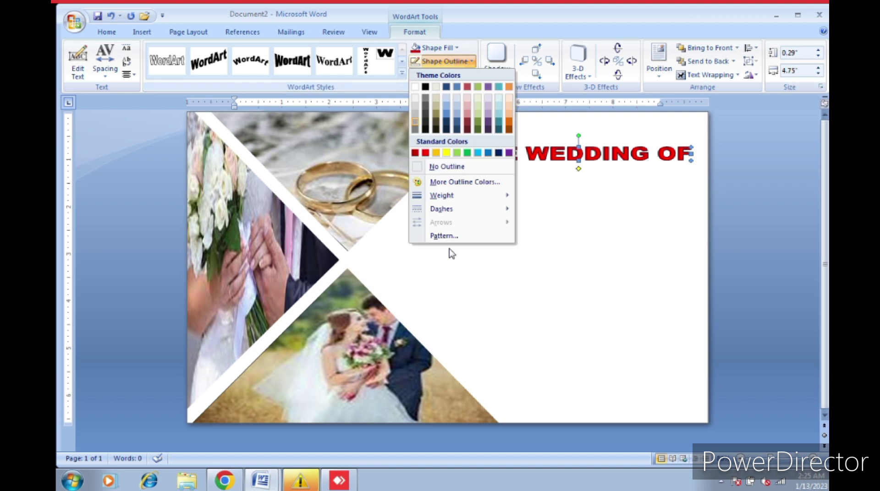
{"action": "left_click", "coordinate": [451, 253]}
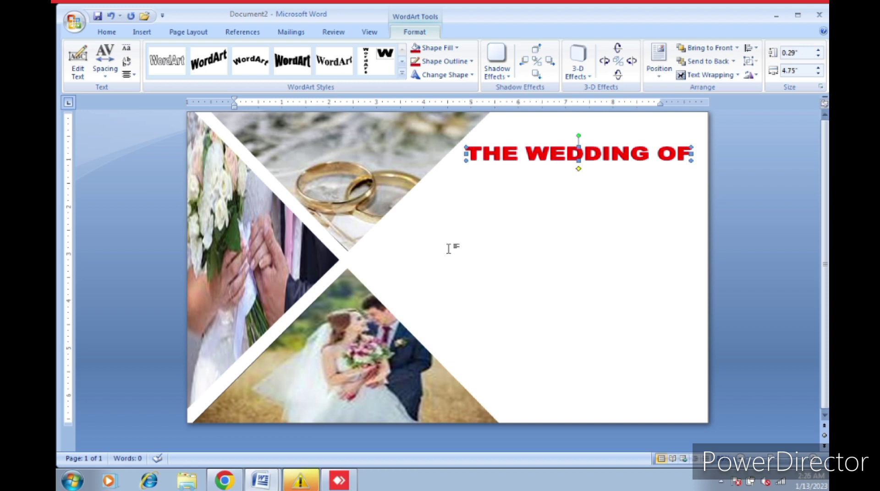
Duplicate the THE WEDDING OF title and move the copy down below it
{"action": "key", "text": "ctrl+d"}
{"action": "key", "text": "Down"}
{"action": "key", "text": "Down"}
{"action": "key", "text": "Down"}
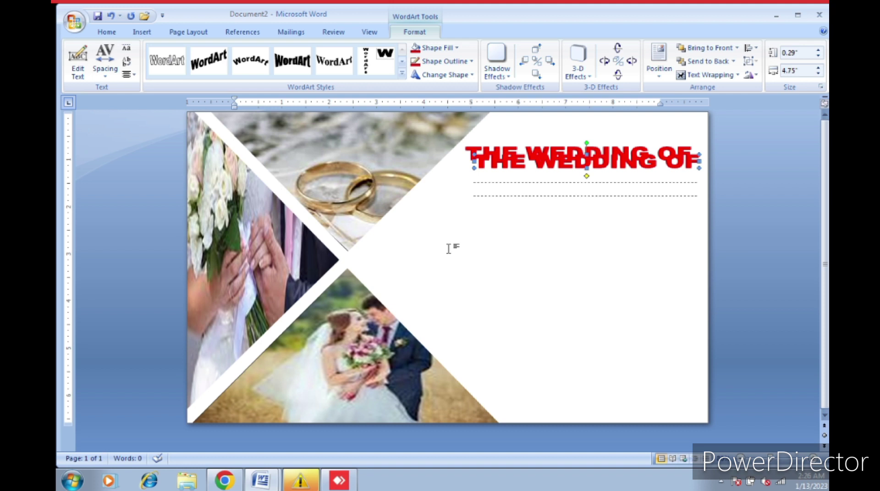
{"action": "key", "text": "Left"}
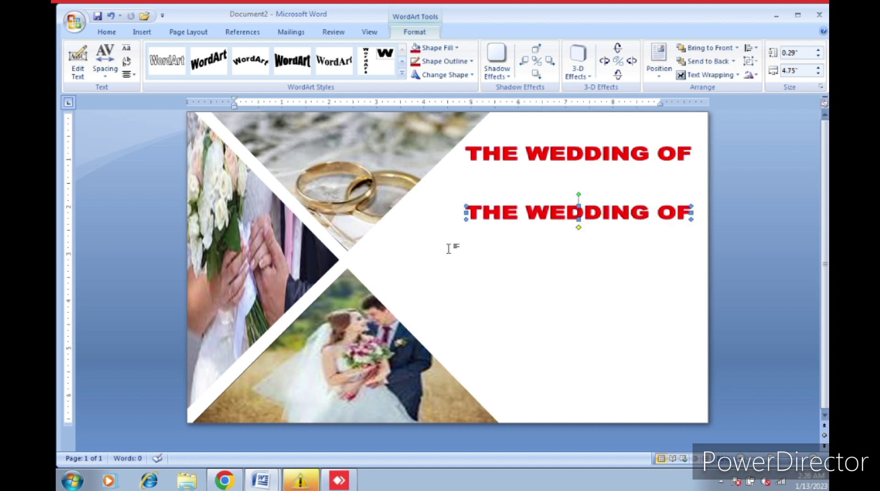
{"action": "key", "text": "alt+n"}
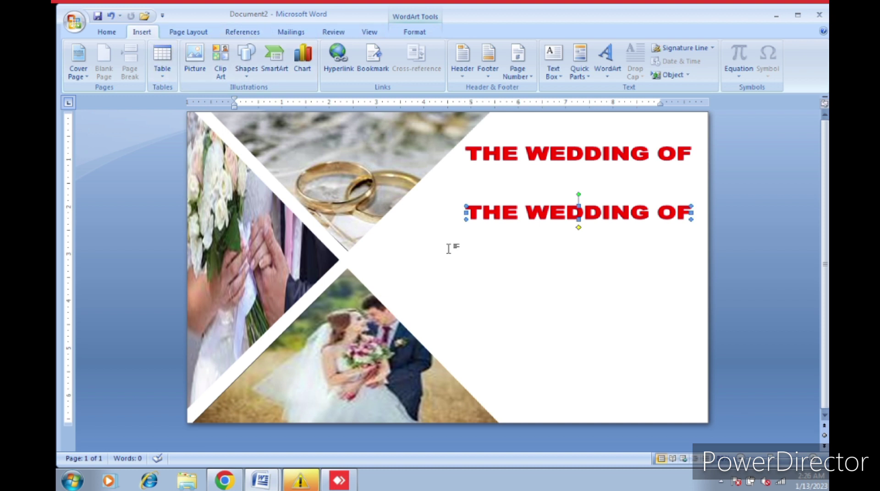
Edit the copy's text, typing the first of the couple's names on its own line
{"action": "key", "text": "shift+F10"}
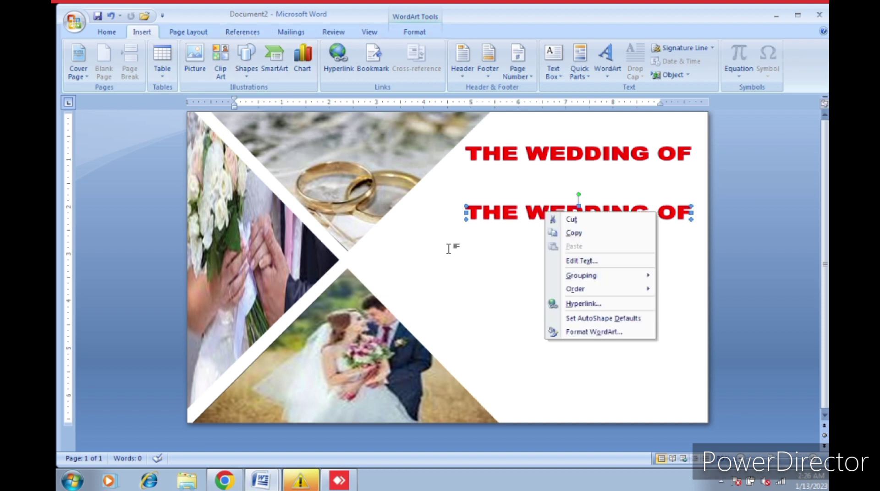
{"action": "key", "text": "Down"}
{"action": "key", "text": "Down"}
{"action": "key", "text": "Down"}
{"action": "key", "text": "Return"}
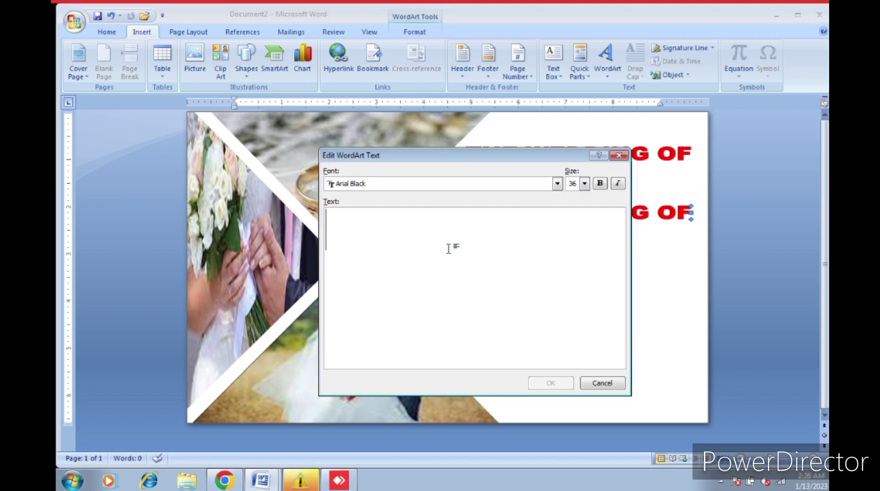
{"action": "type", "text": "y"}
{"action": "key", "text": "BackSpace"}
{"action": "type", "text": "Y"}
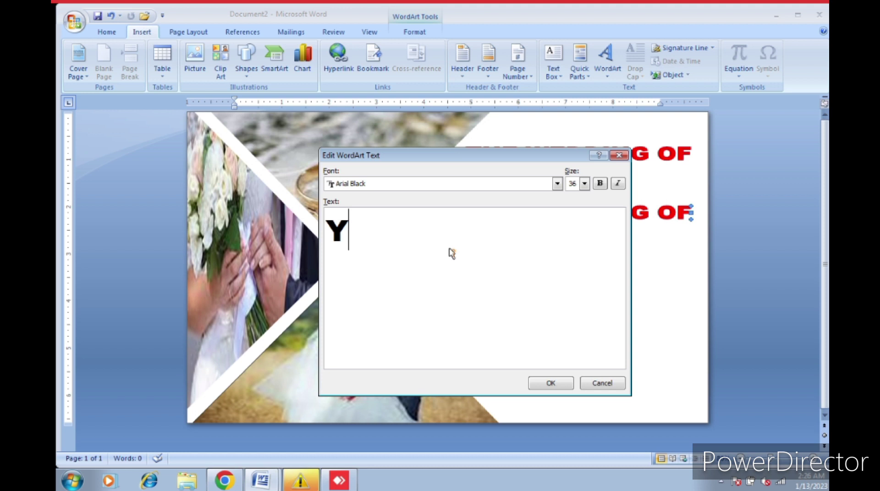
{"action": "type", "text": "ash"}
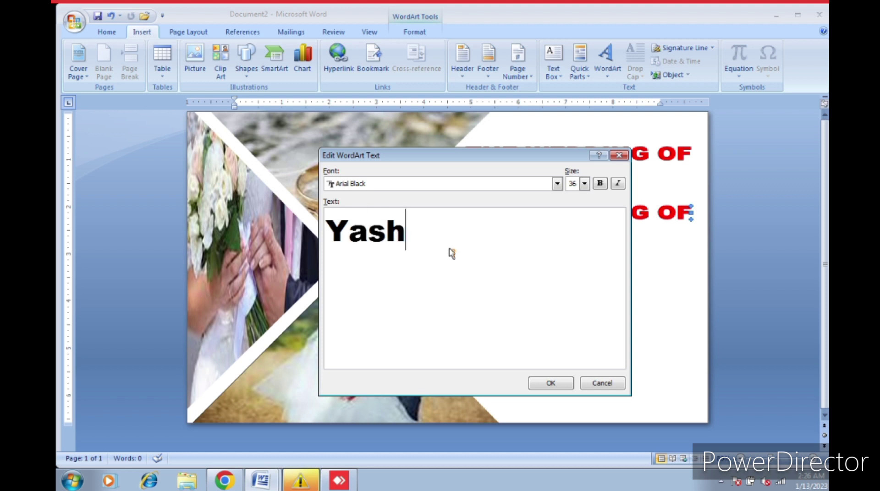
{"action": "key", "text": "Return"}
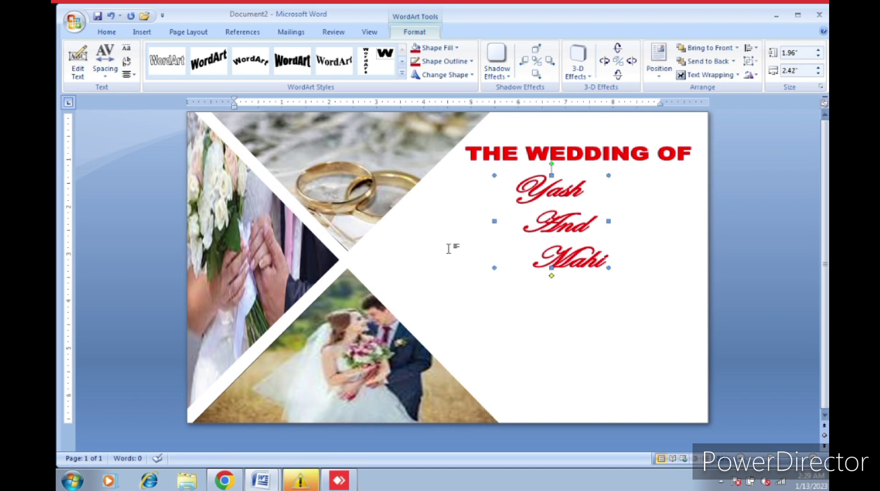
{"action": "key", "text": "Tab"}
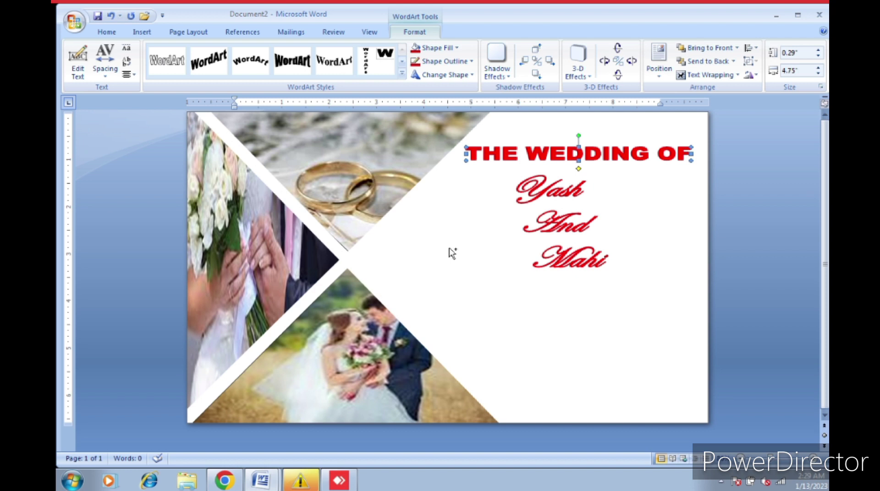
Paste another copy of the title and set its font to Baskerville Old Face
{"action": "key", "text": "ctrl+c"}
{"action": "key", "text": "ctrl+v"}
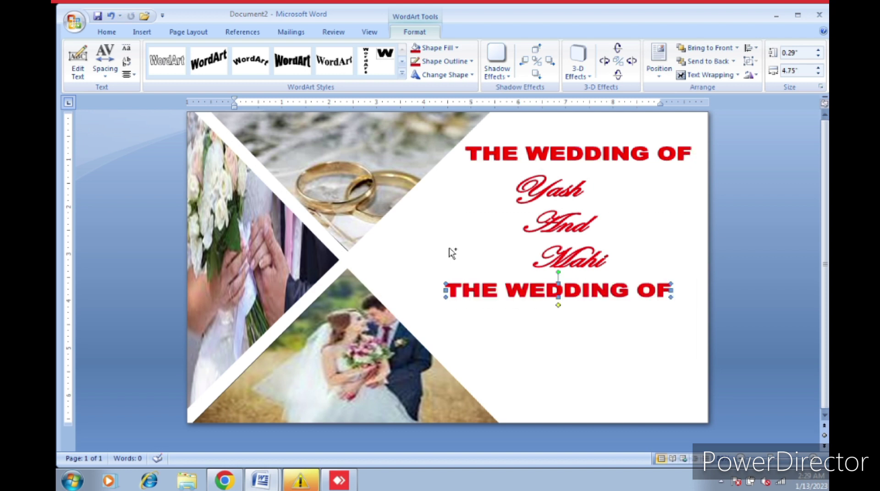
{"action": "key", "text": "shift+F10"}
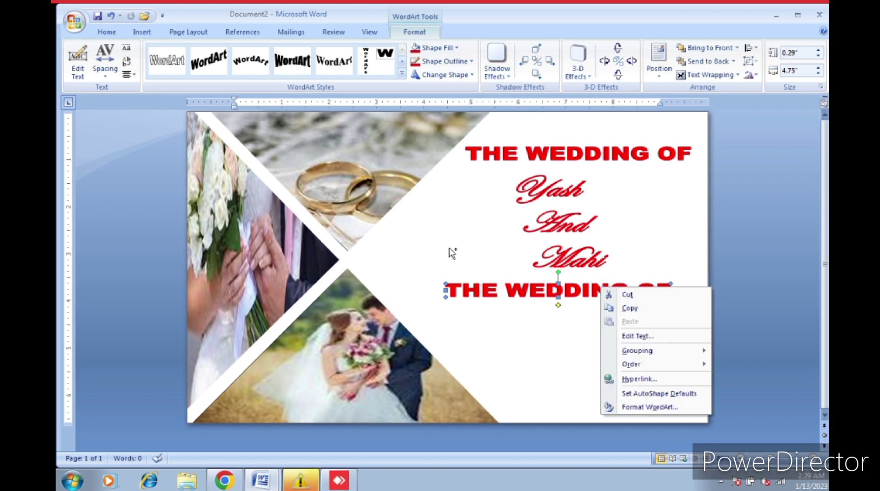
{"action": "key", "text": "Down"}
{"action": "key", "text": "Down"}
{"action": "key", "text": "Down"}
{"action": "key", "text": "Return"}
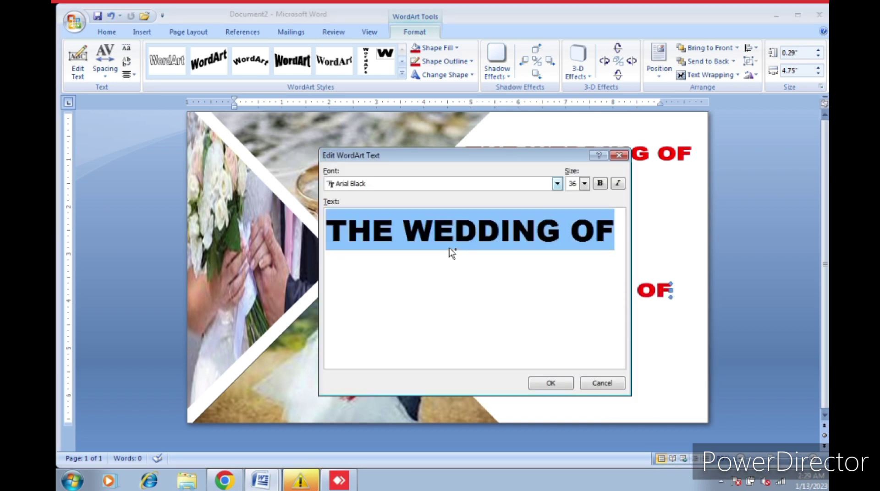
{"action": "key", "text": "alt+f"}
{"action": "key", "text": "alt+Down"}
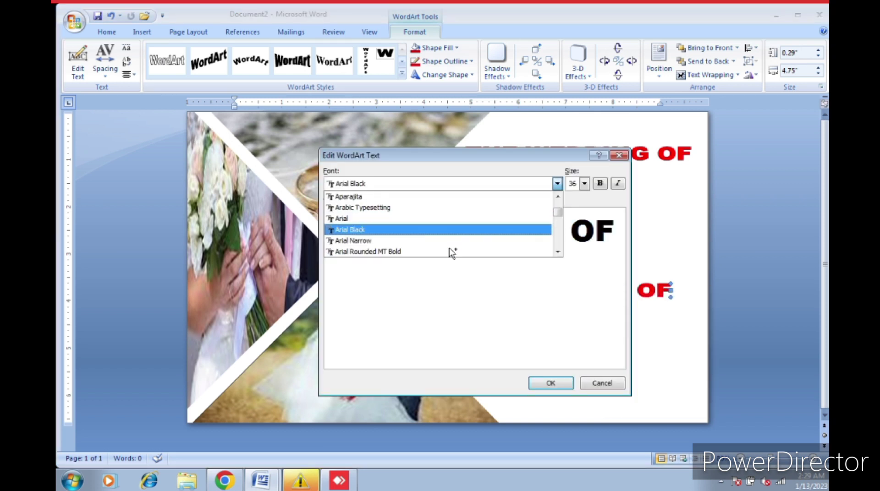
{"action": "key", "text": "Escape"}
{"action": "key", "text": "alt+Down"}
{"action": "key", "text": "Up"}
{"action": "key", "text": "Up"}
{"action": "left_click", "coordinate": [451, 252]}
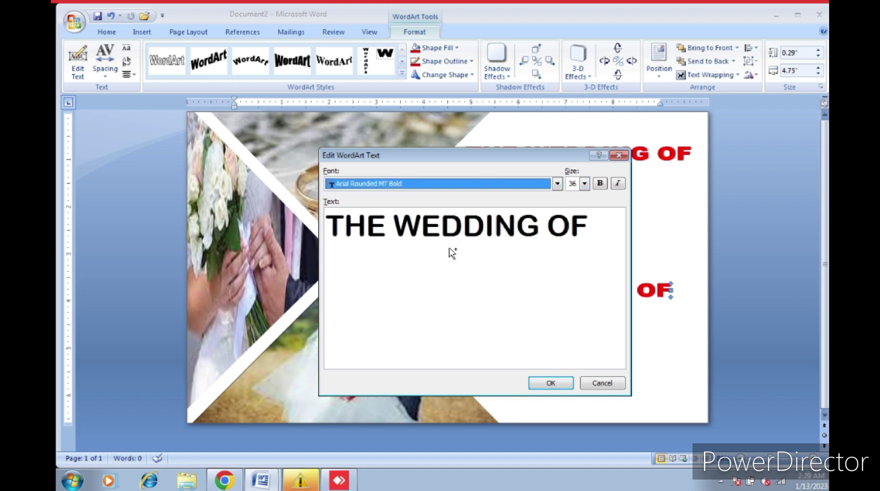
{"action": "key", "text": "alt+Down"}
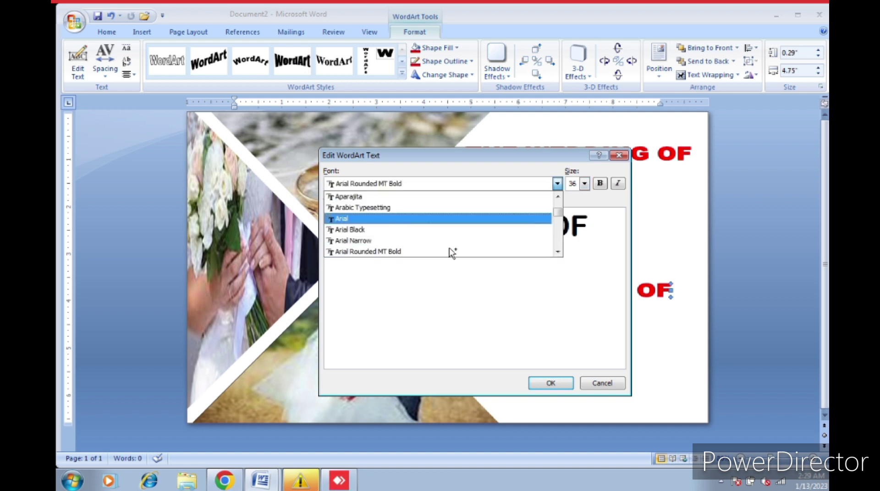
{"action": "key", "text": "Down"}
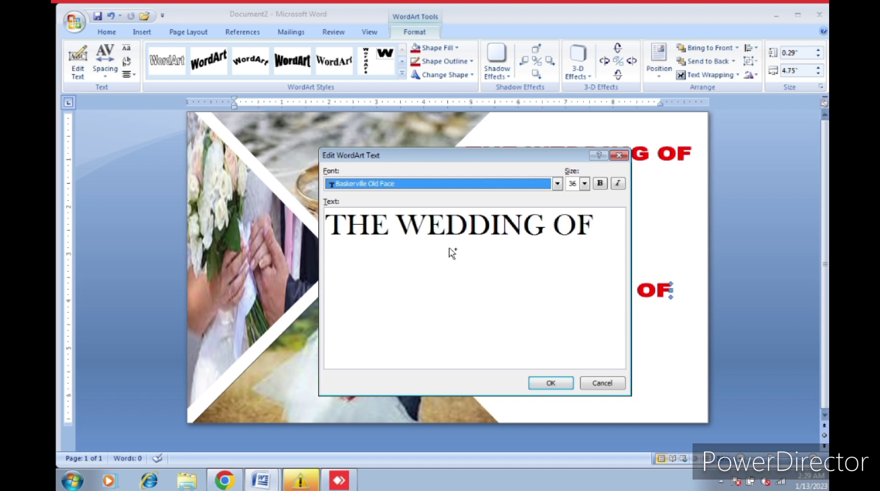
Replace the copy's wording with 'Saturday 12/05/2023 09:00 PM'
{"action": "key", "text": "Tab"}
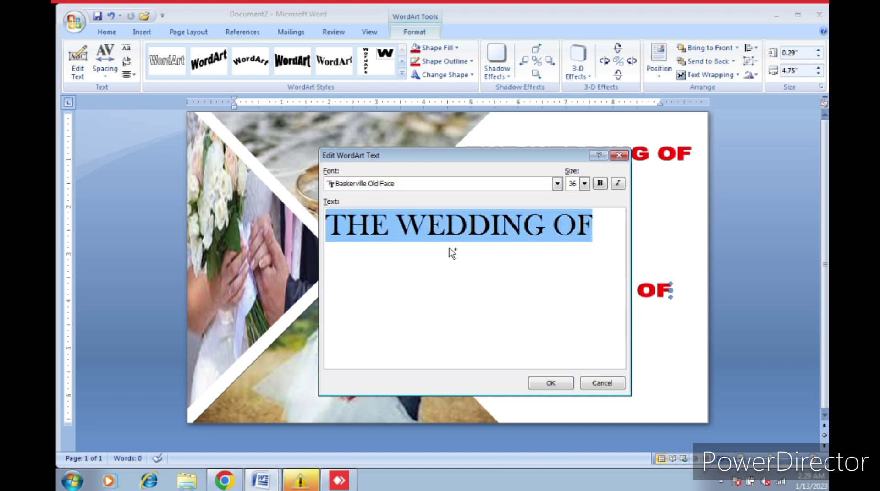
{"action": "key", "text": "Delete"}
{"action": "type", "text": "S"}
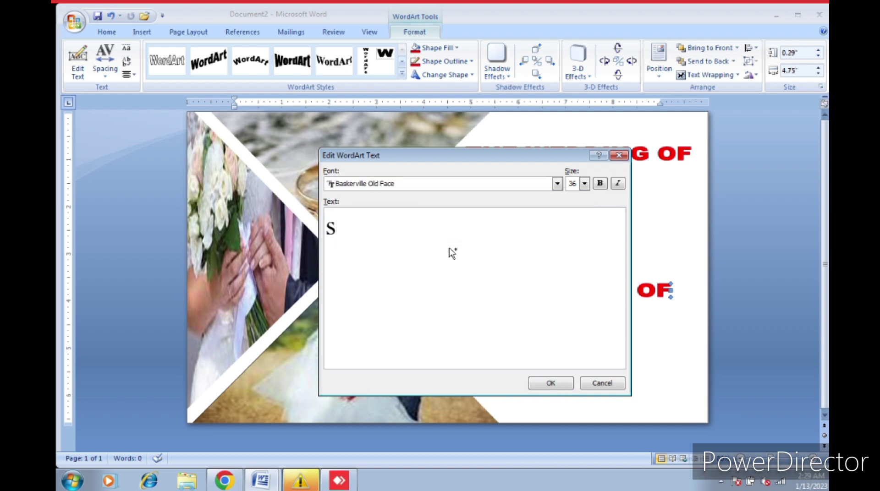
{"action": "type", "text": "atu"}
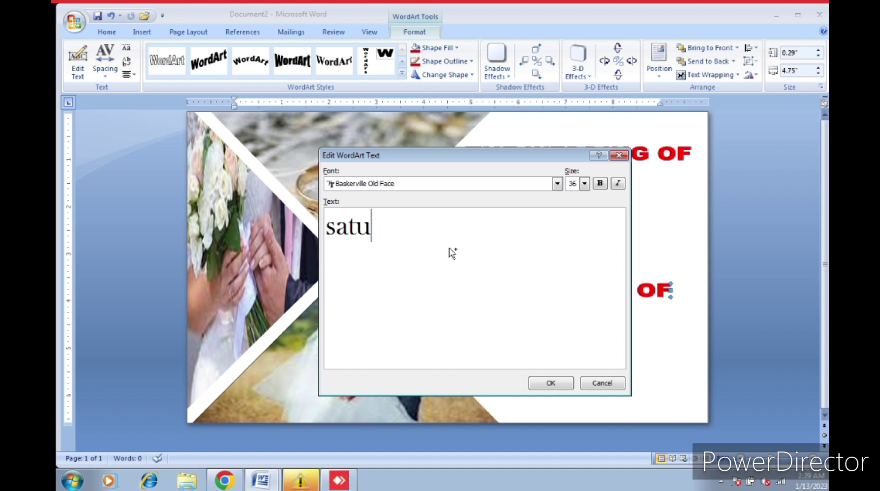
{"action": "type", "text": "rday"}
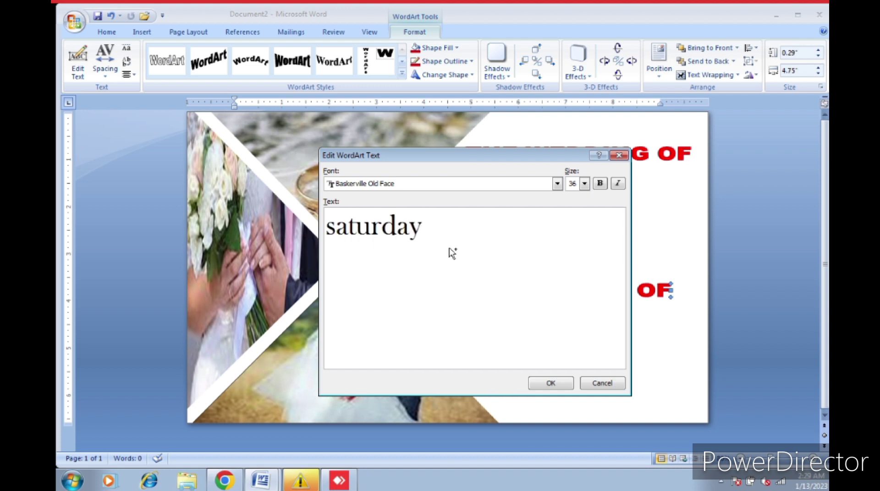
{"action": "key", "text": "Left"}
{"action": "key", "text": "Left"}
{"action": "key", "text": "Left"}
{"action": "key", "text": "Left"}
{"action": "key", "text": "Left"}
{"action": "key", "text": "BackSpace"}
{"action": "type", "text": "S"}
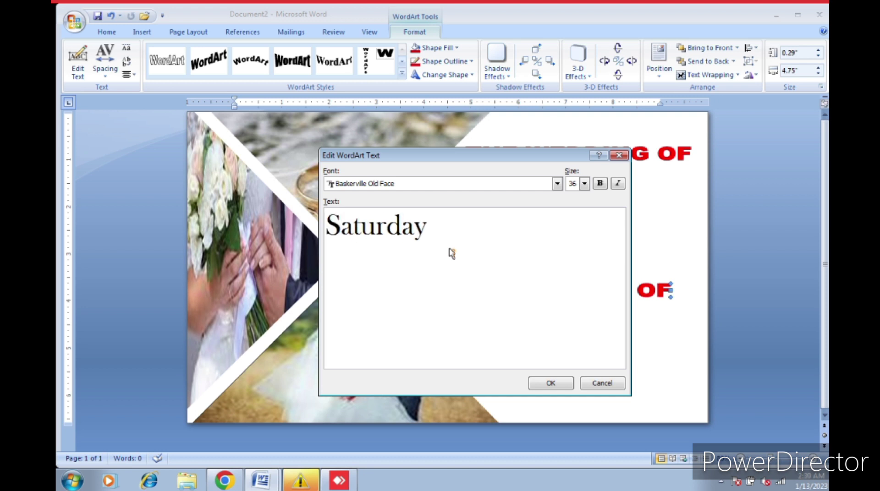
{"action": "key", "text": "End"}
{"action": "type", "text": "1"}
{"action": "type", "text": "2/05"}
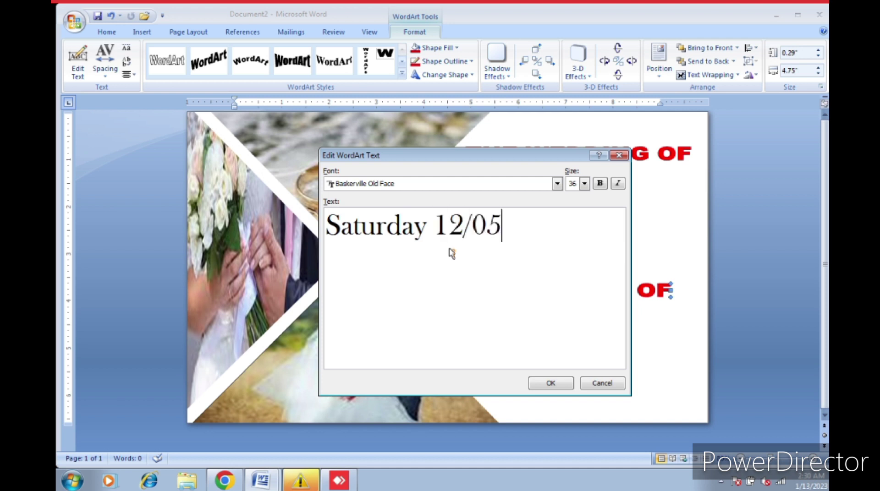
{"action": "type", "text": "/"}
{"action": "type", "text": "2023"}
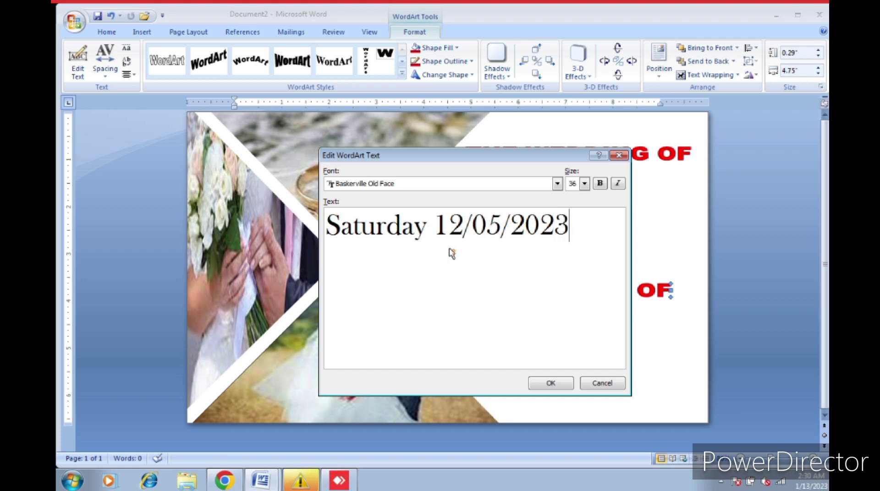
{"action": "type", "text": " 0"}
{"action": "type", "text": "9:00 "}
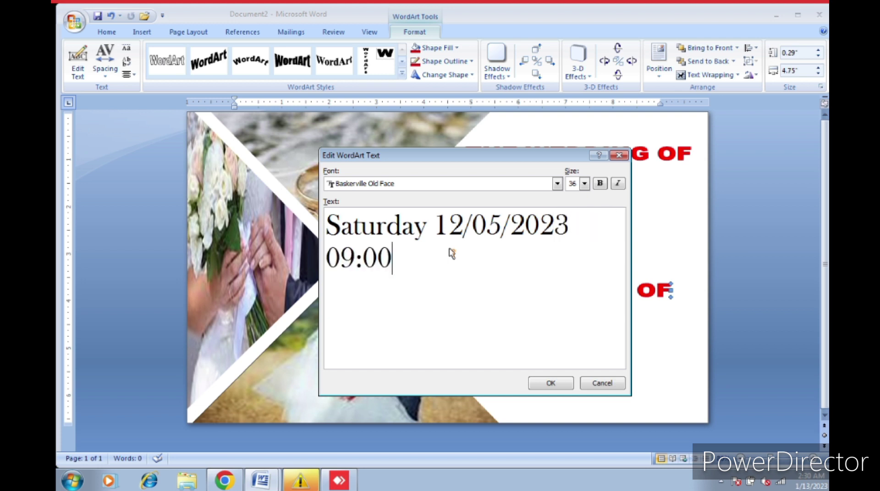
{"action": "type", "text": "pm"}
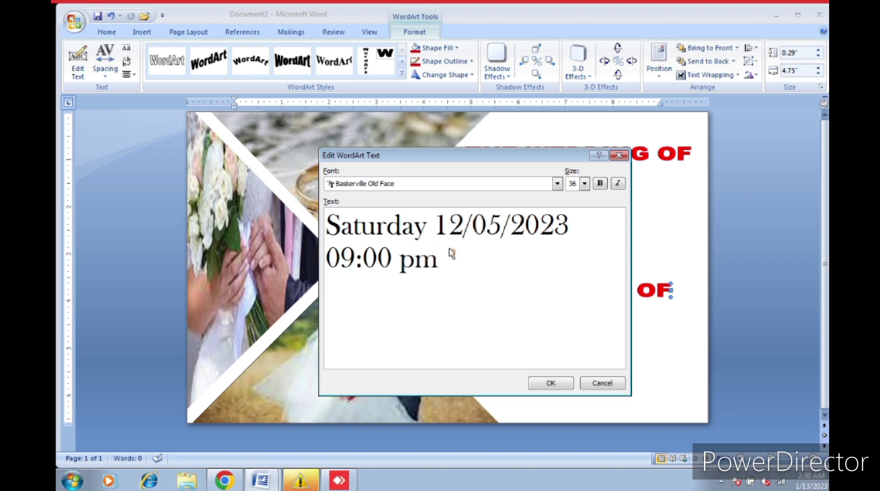
{"action": "key", "text": "BackSpace"}
{"action": "key", "text": "BackSpace"}
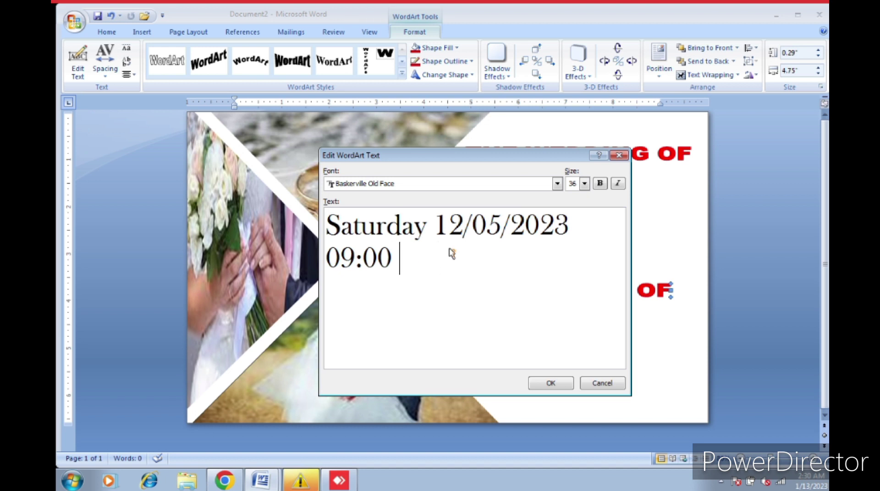
{"action": "type", "text": "PM"}
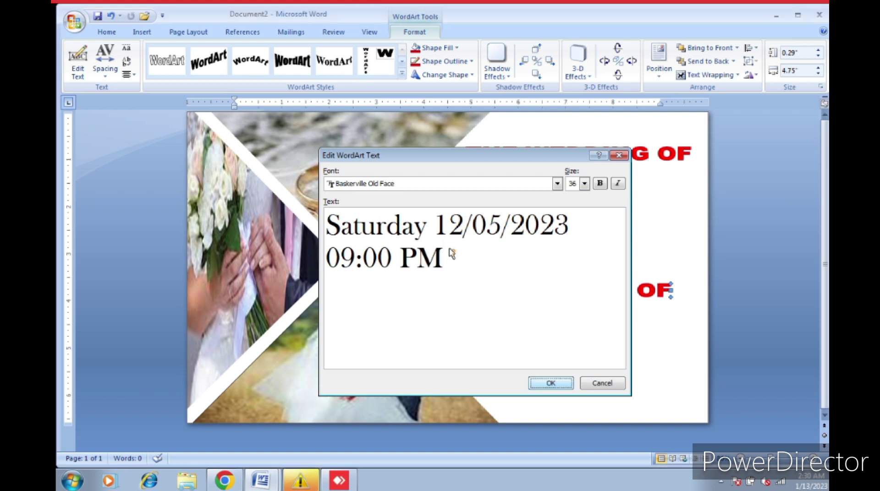
{"action": "key", "text": "Return"}
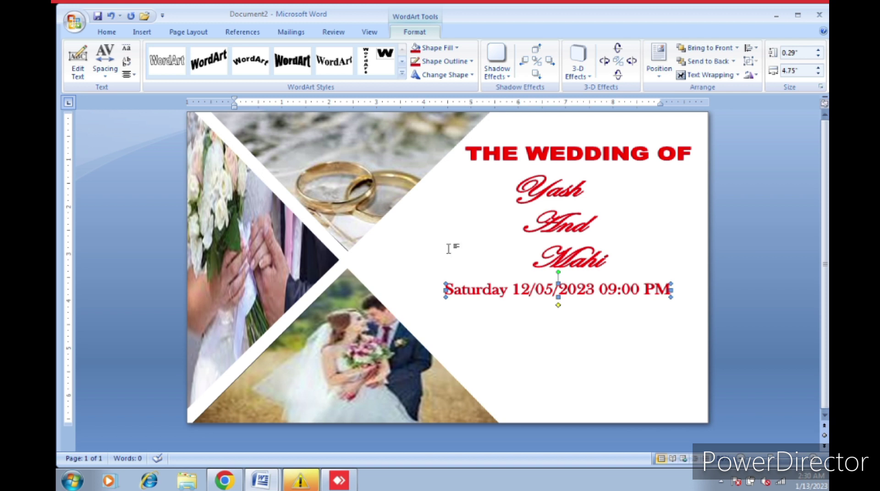
Remove the date so the line reads 'Saturday /09:00 PM'
{"action": "right_click", "coordinate": [586, 290]}
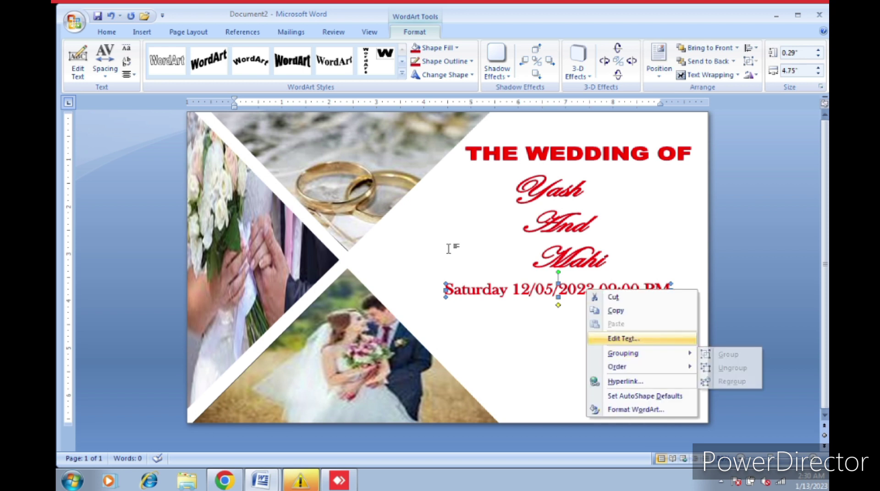
{"action": "left_click", "coordinate": [623, 338]}
{"action": "left_click", "coordinate": [449, 248]}
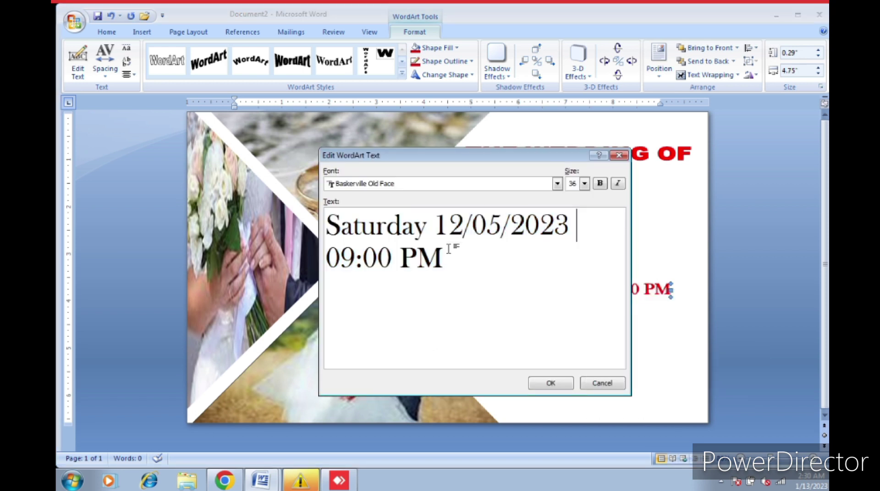
{"action": "key", "text": "Delete"}
{"action": "key", "text": "BackSpace"}
{"action": "key", "text": "BackSpace"}
{"action": "key", "text": "BackSpace"}
{"action": "key", "text": "BackSpace"}
{"action": "key", "text": "BackSpace"}
{"action": "key", "text": "BackSpace"}
{"action": "key", "text": "BackSpace"}
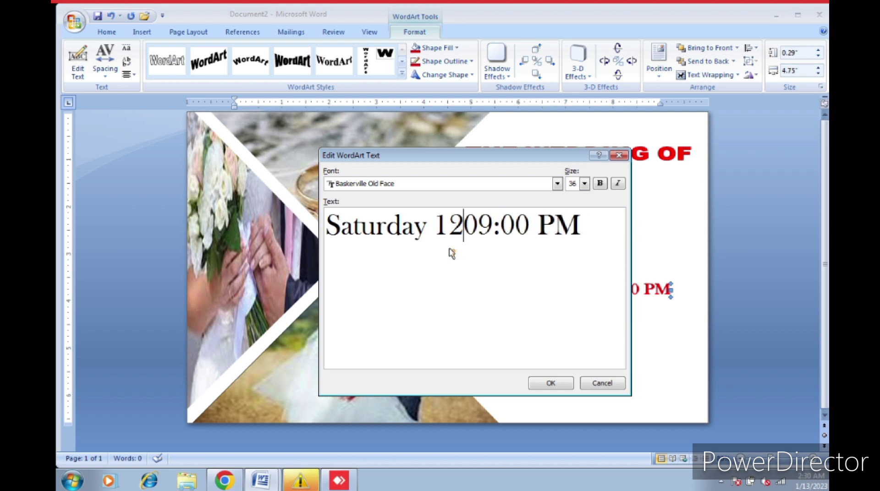
{"action": "key", "text": "BackSpace"}
{"action": "key", "text": "BackSpace"}
{"action": "type", "text": "/"}
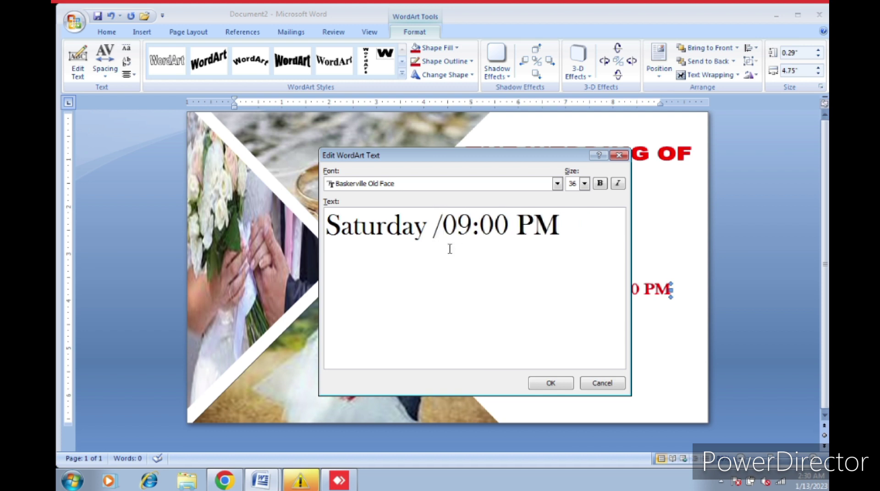
{"action": "key", "text": "Return"}
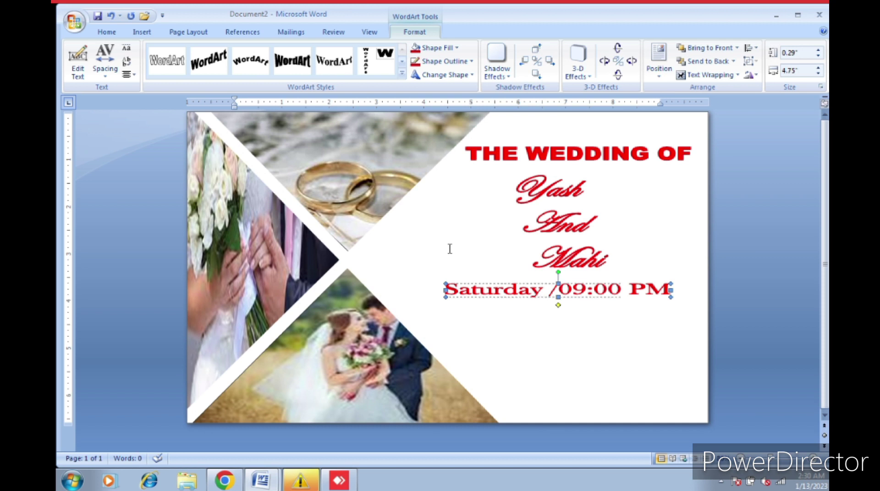
Nudge the time line up and right, then paste a copy of it
{"action": "key", "text": "Up"}
{"action": "key", "text": "Right"}
{"action": "key", "text": "Right"}
{"action": "key", "text": "Right"}
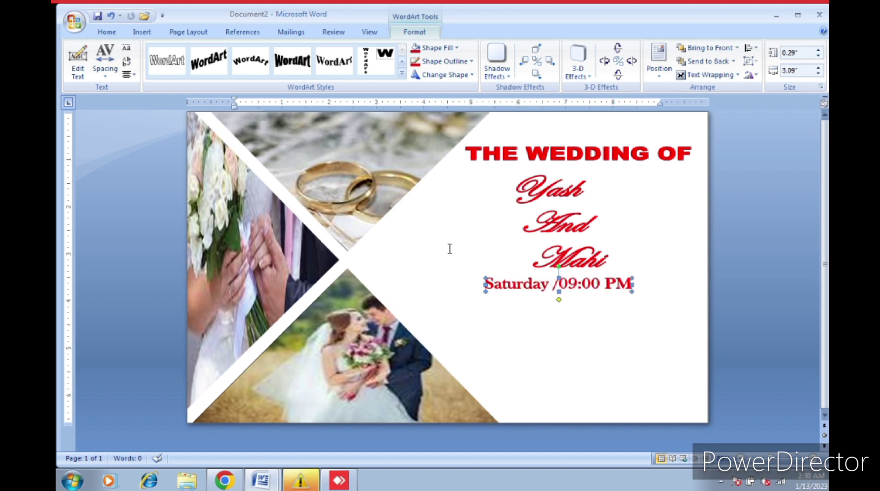
{"action": "key", "text": "ctrl+c"}
{"action": "key", "text": "ctrl+v"}
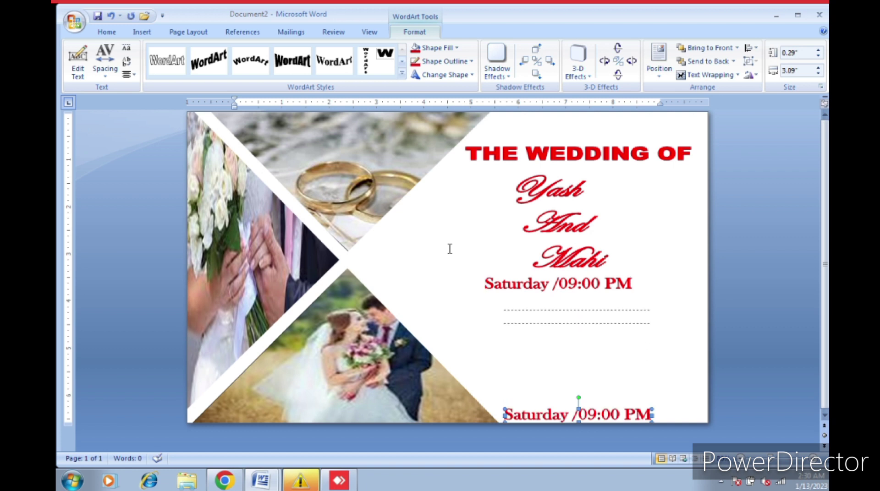
Move the pasted copy up under the time line and change its text to 12/05/2023
{"action": "key", "text": "Up"}
{"action": "key", "text": "shift+F10"}
{"action": "key", "text": "Down"}
{"action": "key", "text": "Down"}
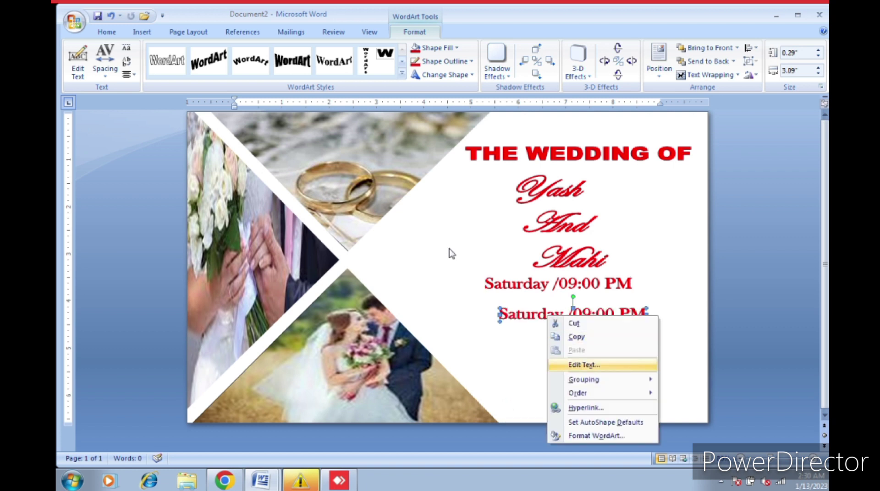
{"action": "key", "text": "Return"}
{"action": "key", "text": "BackSpace"}
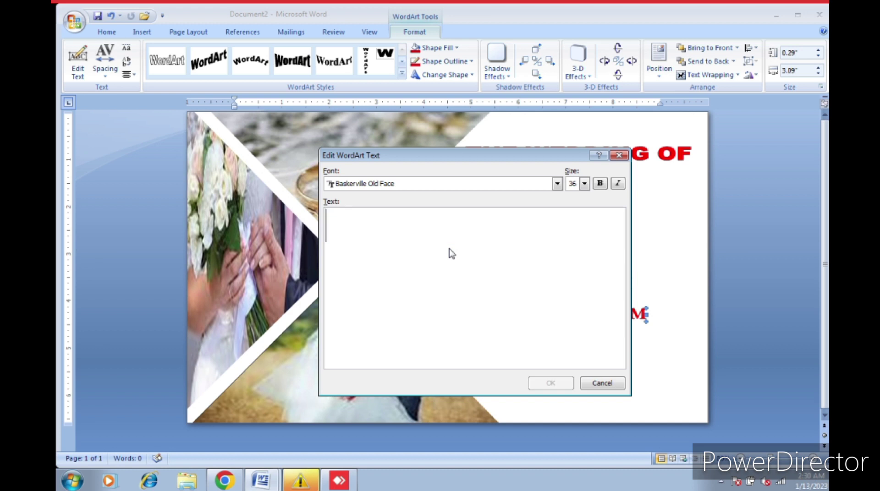
{"action": "type", "text": "12/05/"}
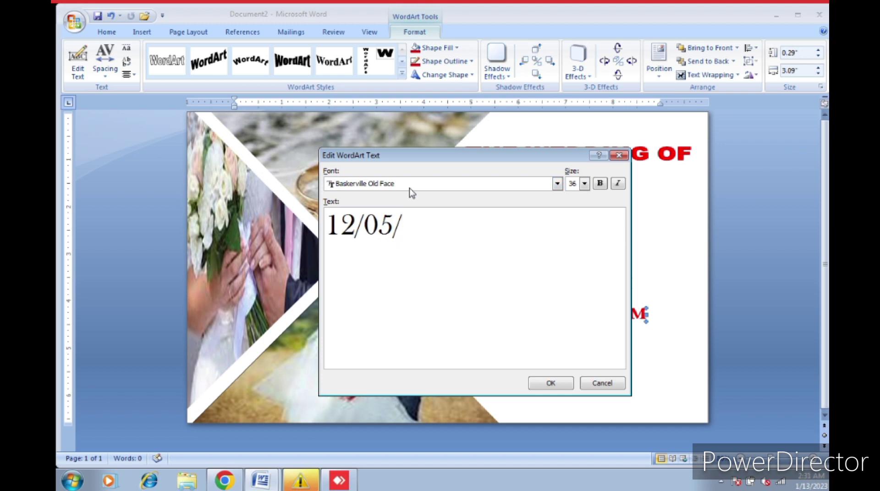
{"action": "type", "text": "20"}
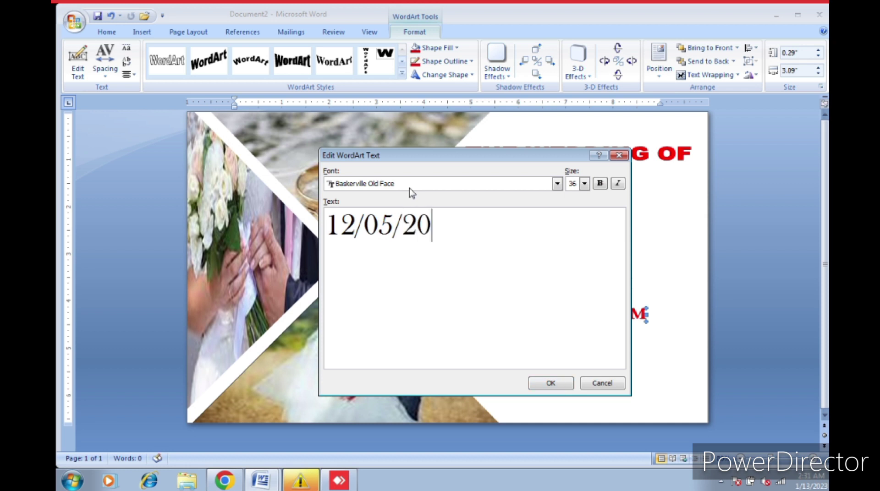
{"action": "type", "text": "23"}
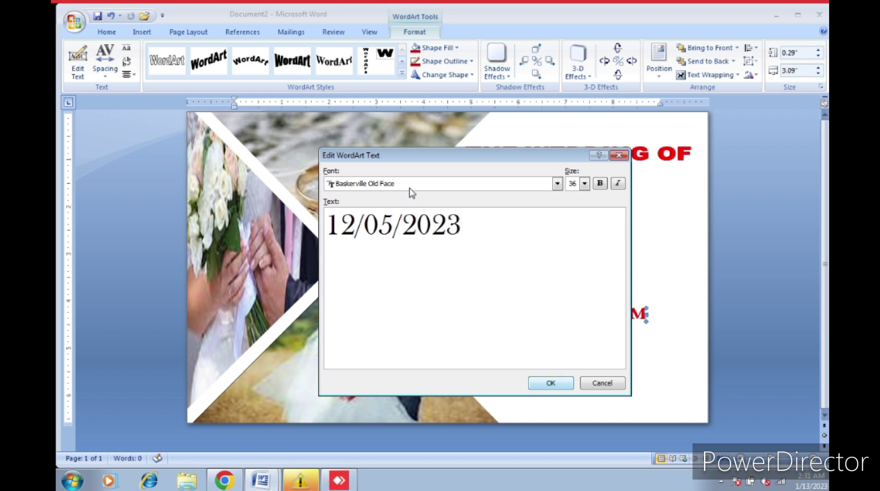
{"action": "key", "text": "Return"}
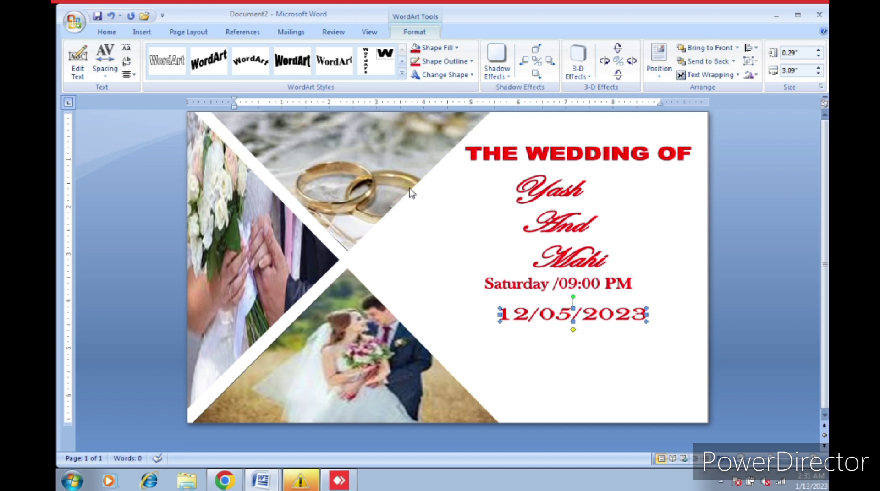
Shift the date slightly, then duplicate the Saturday /09:00 PM line below it and clear its text
{"action": "left_click_drag", "start_coordinate": [550, 317], "coordinate": [561, 311]}
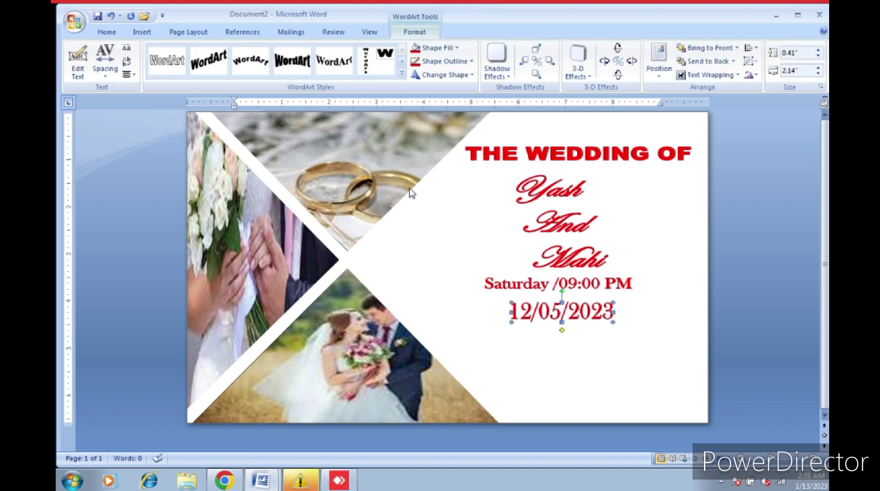
{"action": "key", "text": "shift+Tab"}
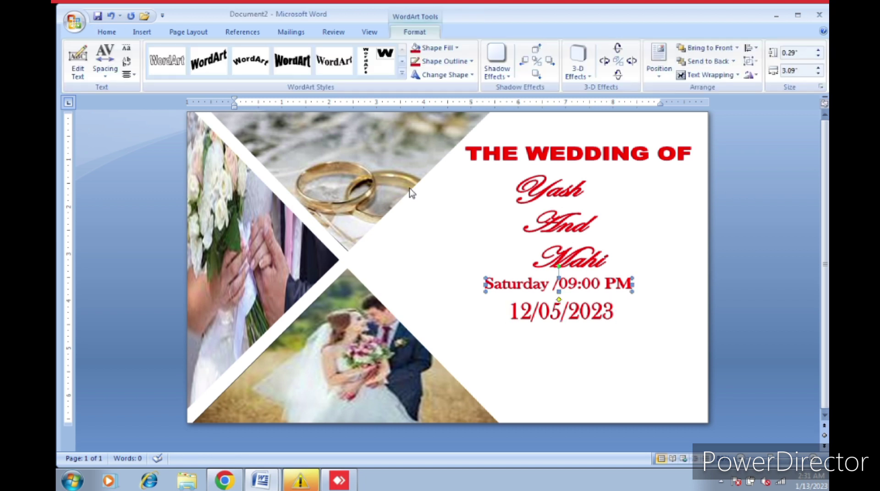
{"action": "key", "text": "ctrl+d"}
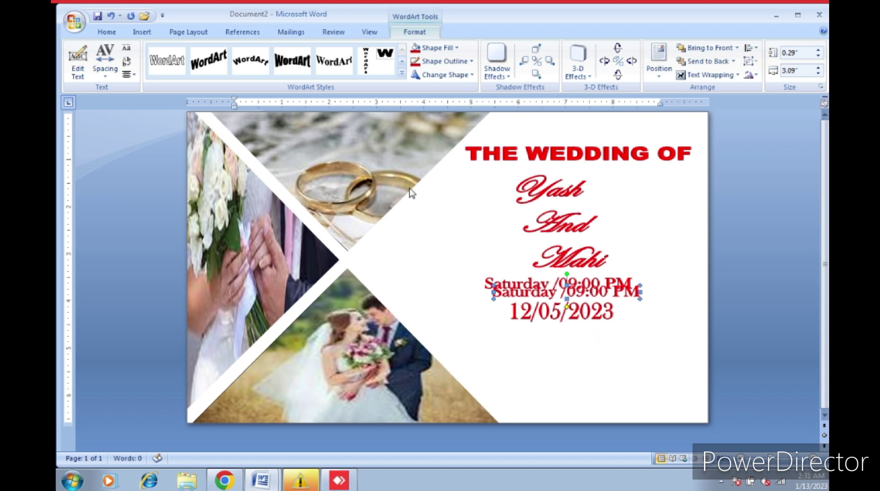
{"action": "key", "text": "Down"}
{"action": "key", "text": "Down"}
{"action": "key", "text": "Down"}
{"action": "key", "text": "shift+F10"}
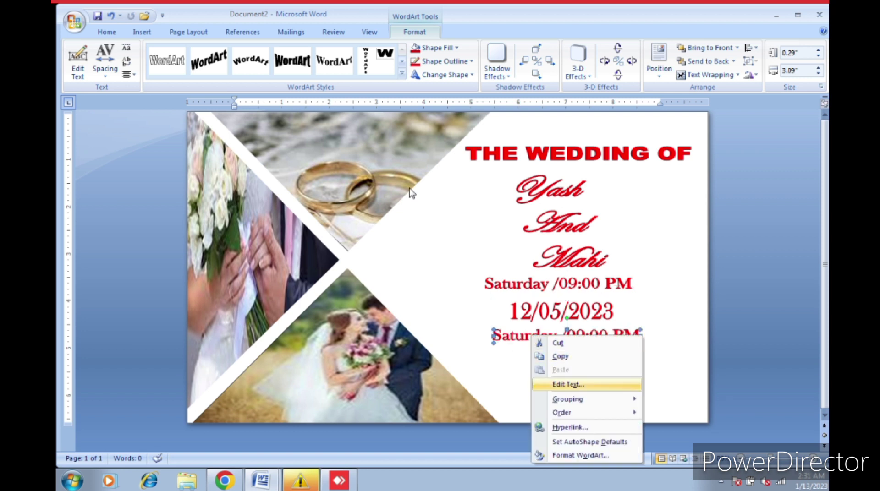
{"action": "key", "text": "Return"}
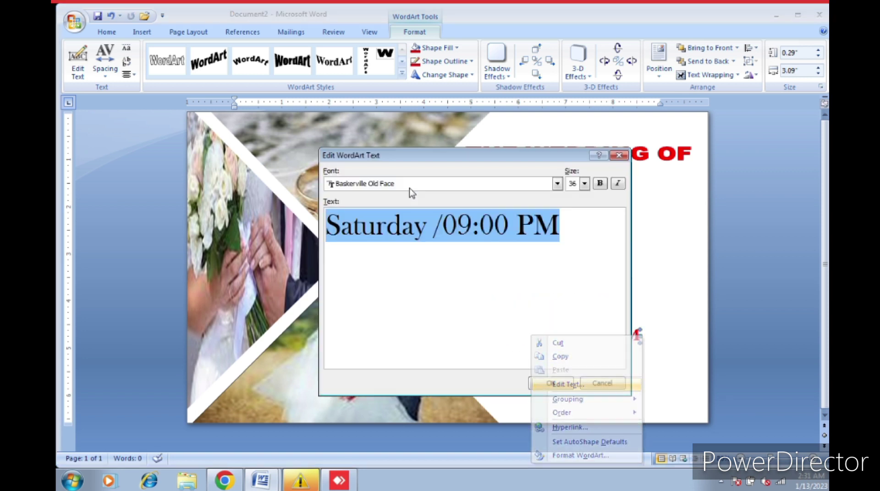
{"action": "key", "text": "Delete"}
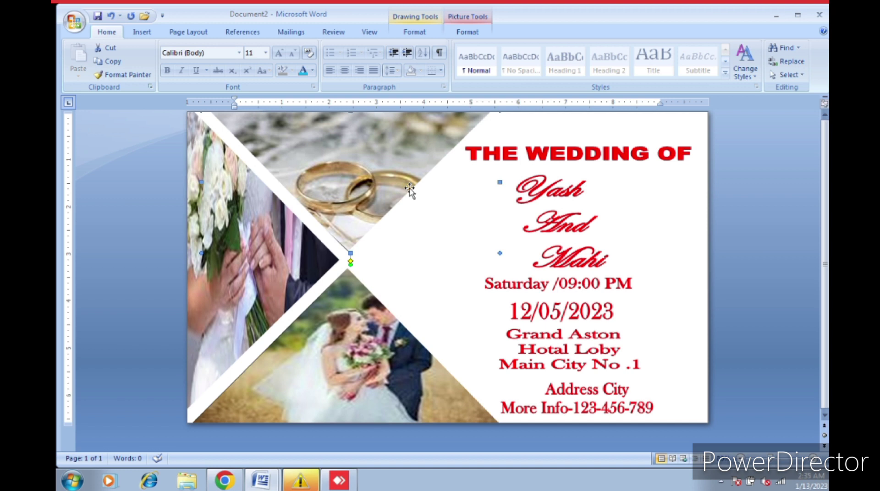
{"action": "key", "text": "Escape"}
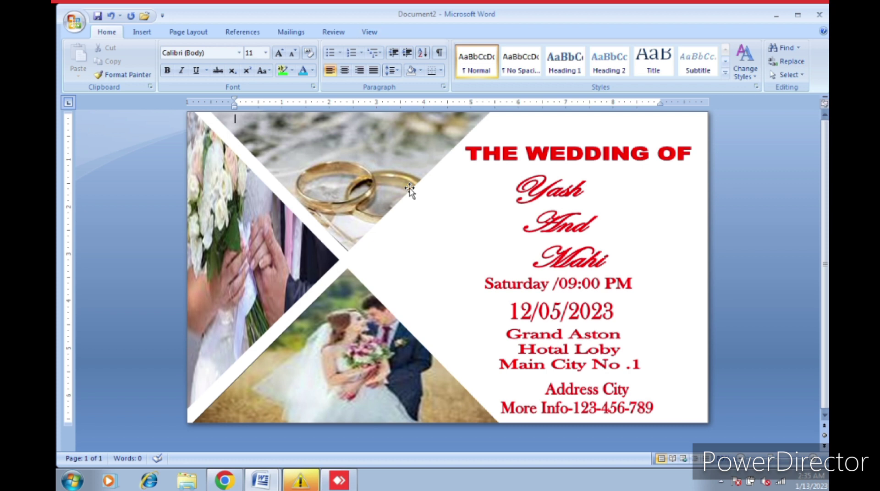
{"action": "key", "text": "alt+p"}
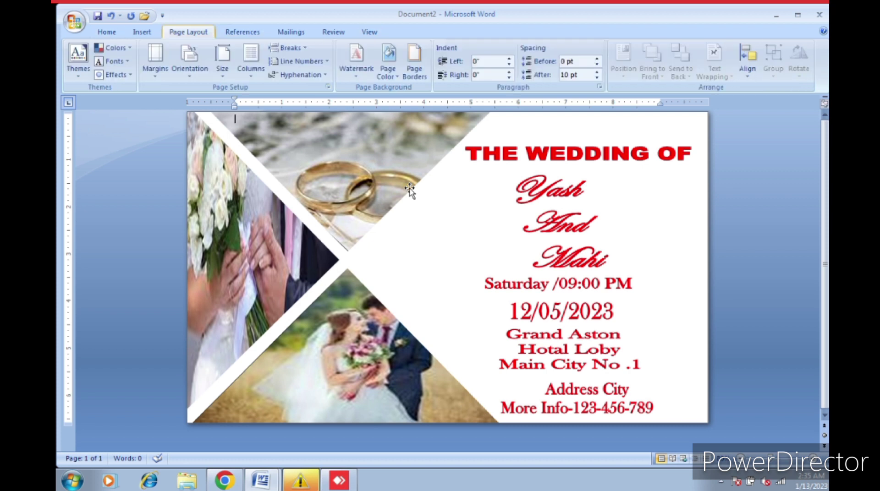
{"action": "key", "text": "p"}
{"action": "key", "text": "c"}
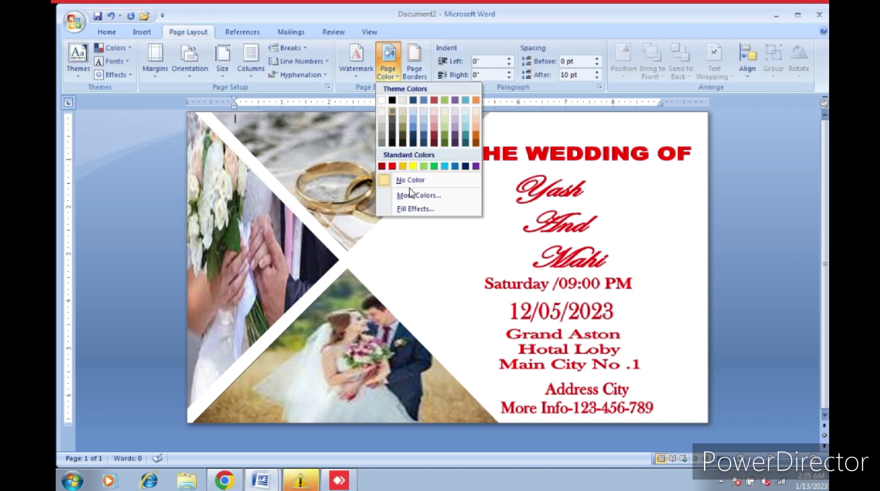
{"action": "key", "text": "Down"}
{"action": "key", "text": "Down"}
{"action": "key", "text": "Right"}
{"action": "key", "text": "Right"}
{"action": "key", "text": "Right"}
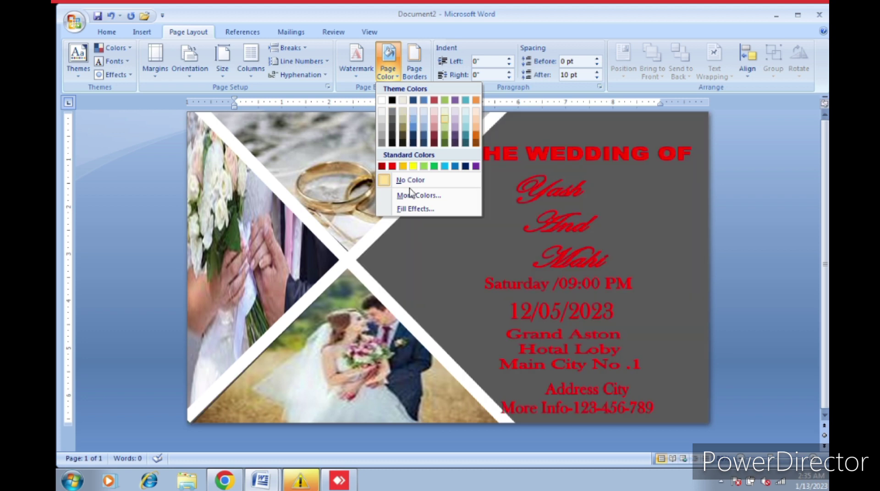
{"action": "key", "text": "Right"}
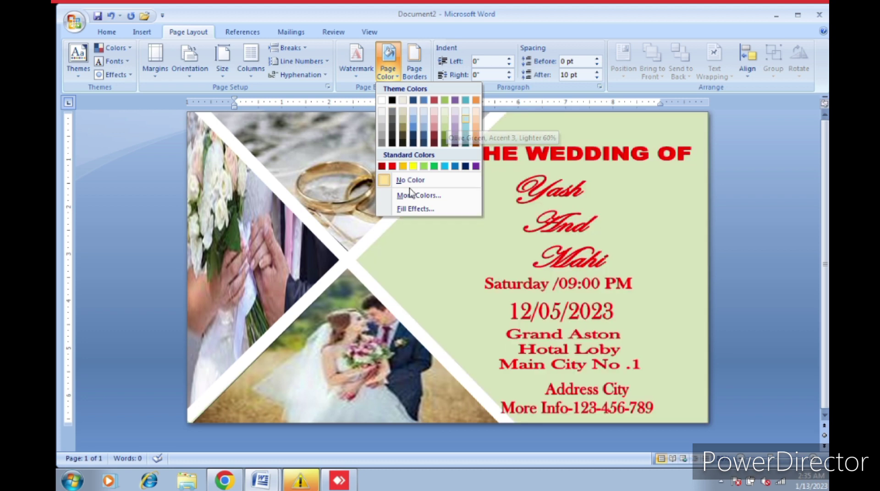
{"action": "key", "text": "Right"}
{"action": "key", "text": "Right"}
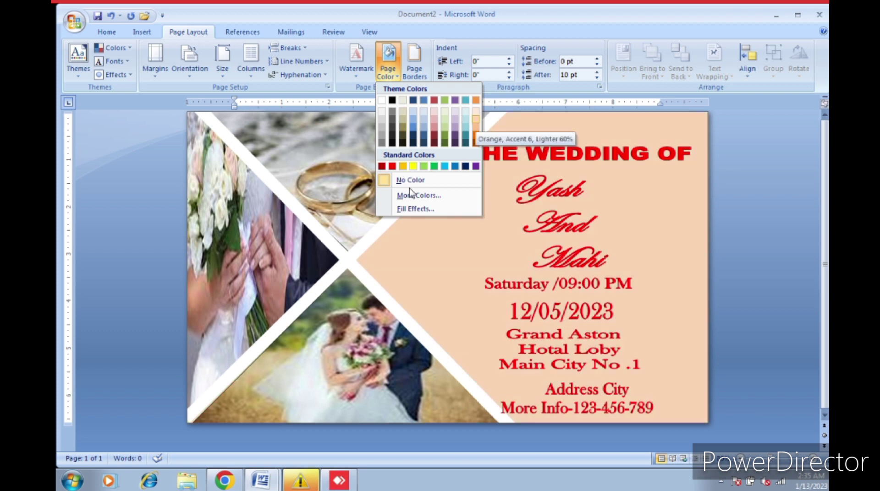
{"action": "key", "text": "Down"}
{"action": "key", "text": "Down"}
{"action": "key", "text": "Down"}
{"action": "key", "text": "Left"}
{"action": "key", "text": "Left"}
{"action": "key", "text": "Left"}
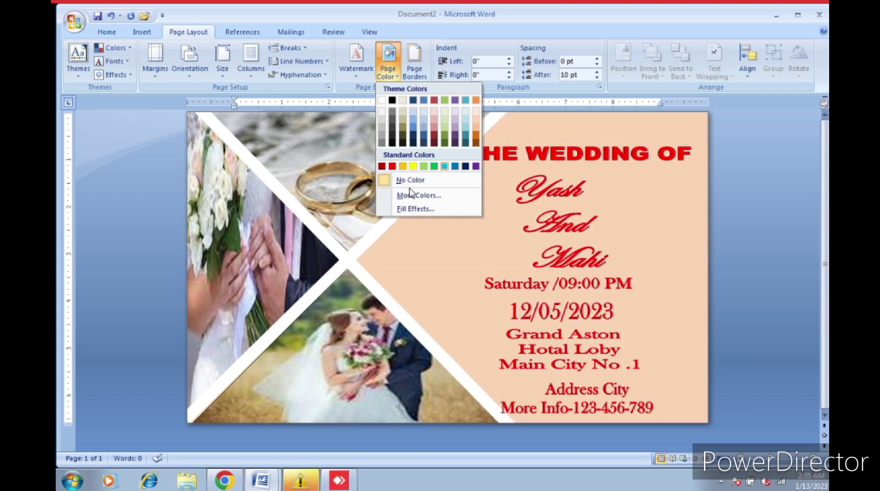
{"action": "key", "text": "Down"}
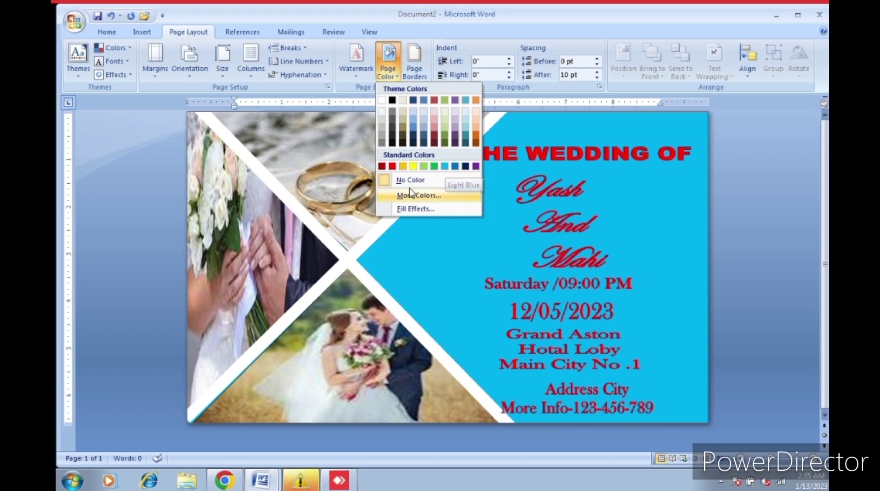
{"action": "key", "text": "Down"}
{"action": "key", "text": "Down"}
{"action": "key", "text": "Up"}
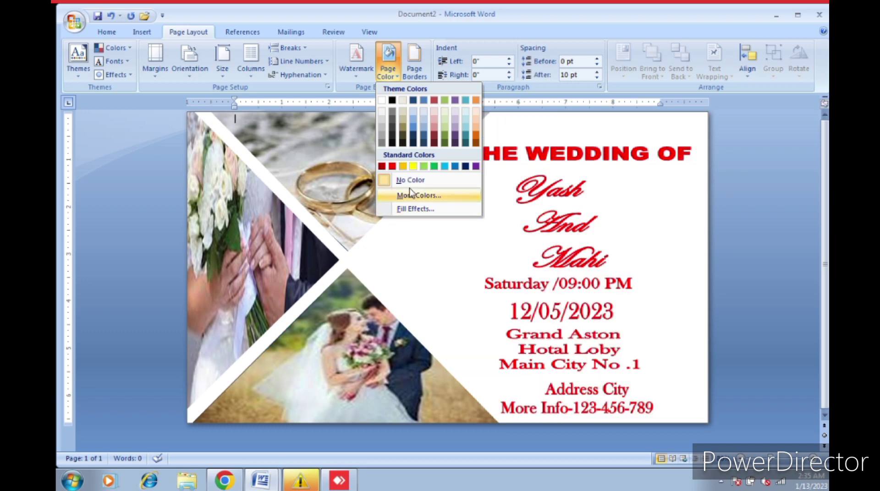
{"action": "key", "text": "Down"}
{"action": "key", "text": "Left"}
{"action": "key", "text": "Down"}
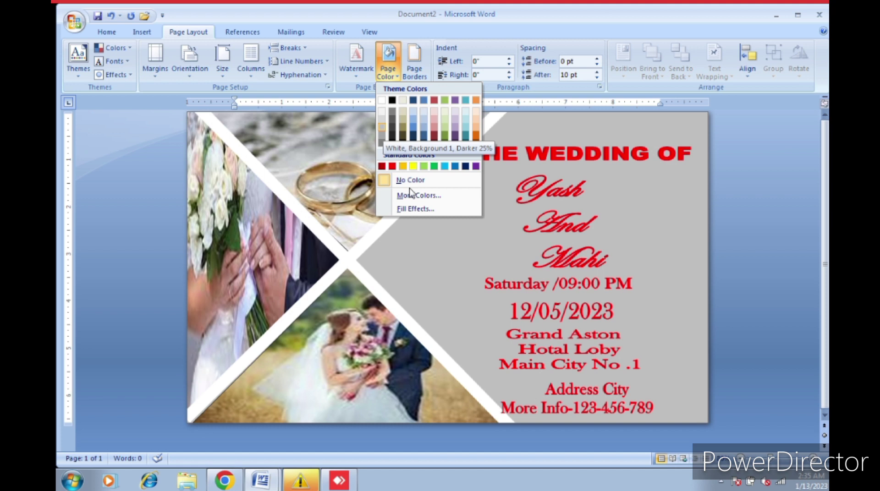
{"action": "key", "text": "Down"}
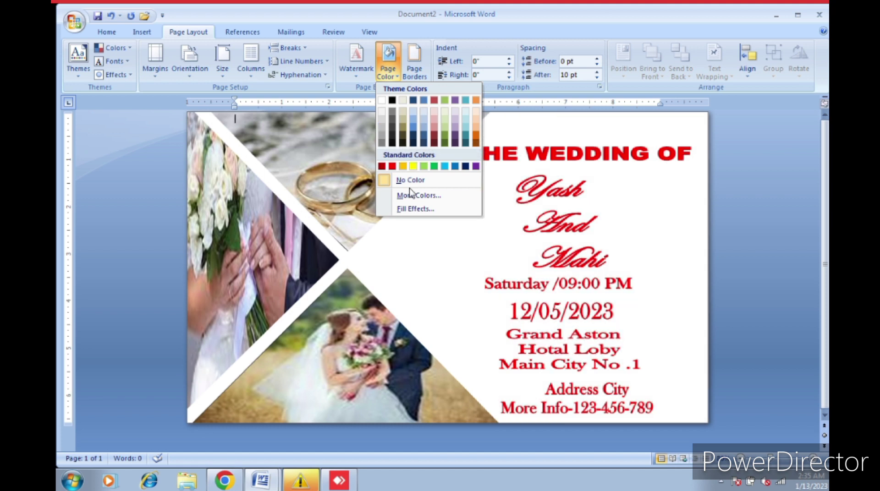
{"action": "left_click", "coordinate": [409, 188]}
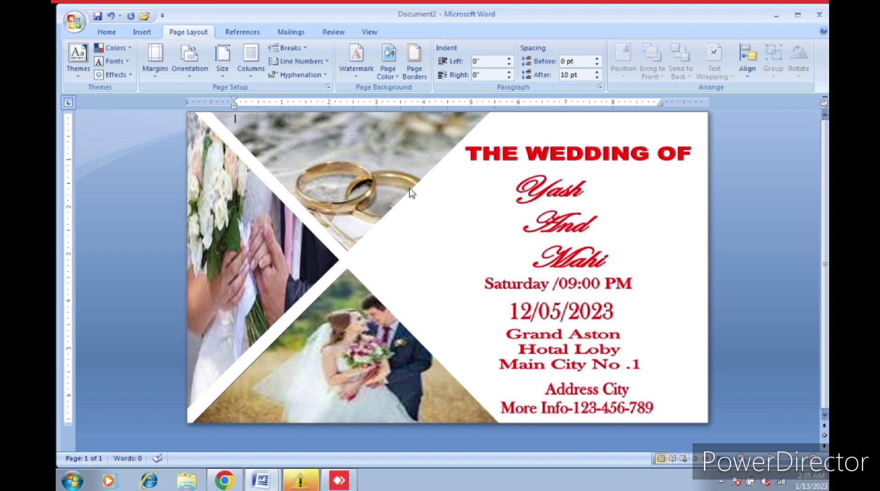
Nudge the venue text block down and to the right
{"action": "key", "text": "Down"}
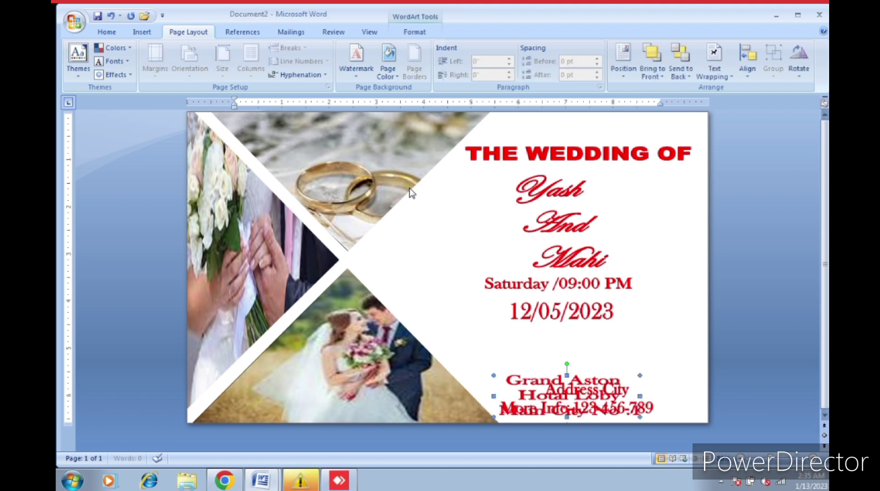
{"action": "key", "text": "Down"}
{"action": "key", "text": "Right"}
{"action": "key", "text": "Right"}
{"action": "key", "text": "Right"}
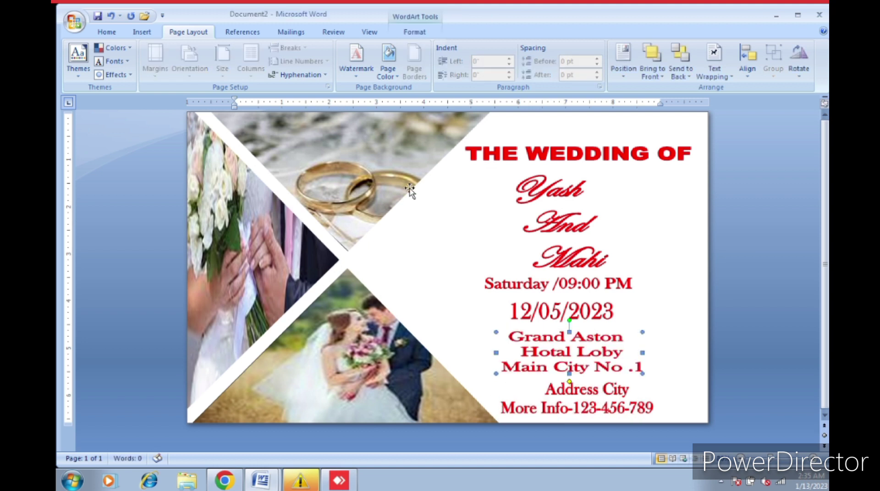
Shrink the Address City and contact block into the lower right, then fine-tune the venue block's position
{"action": "key", "text": "Tab"}
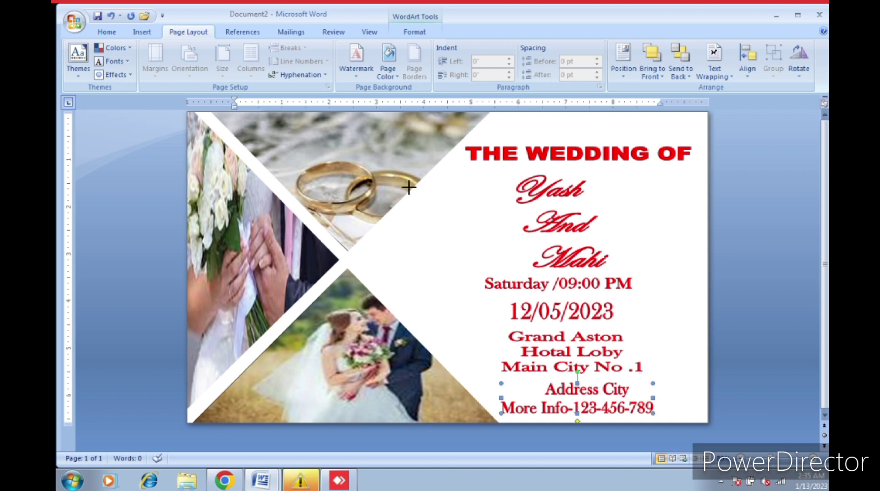
{"action": "key", "text": "shift+Right"}
{"action": "key", "text": "shift+Right"}
{"action": "key", "text": "shift+Right"}
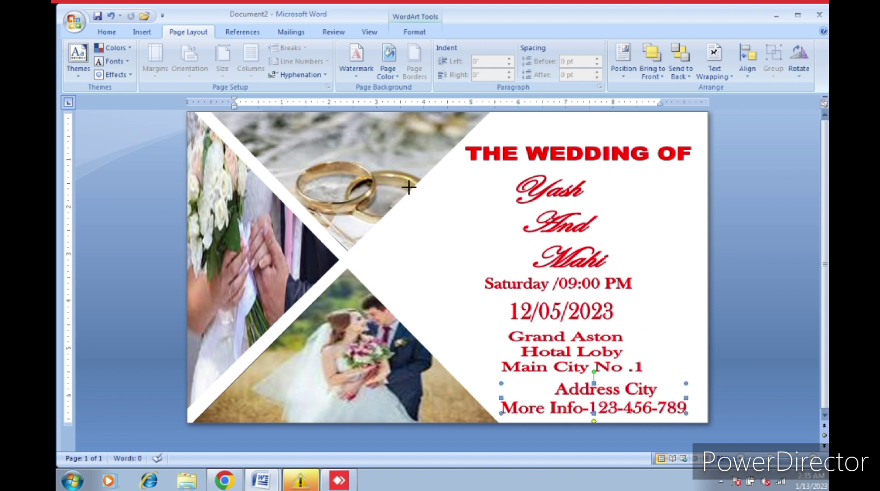
{"action": "key", "text": "shift+Down"}
{"action": "key", "text": "shift+Down"}
{"action": "key", "text": "shift+Down"}
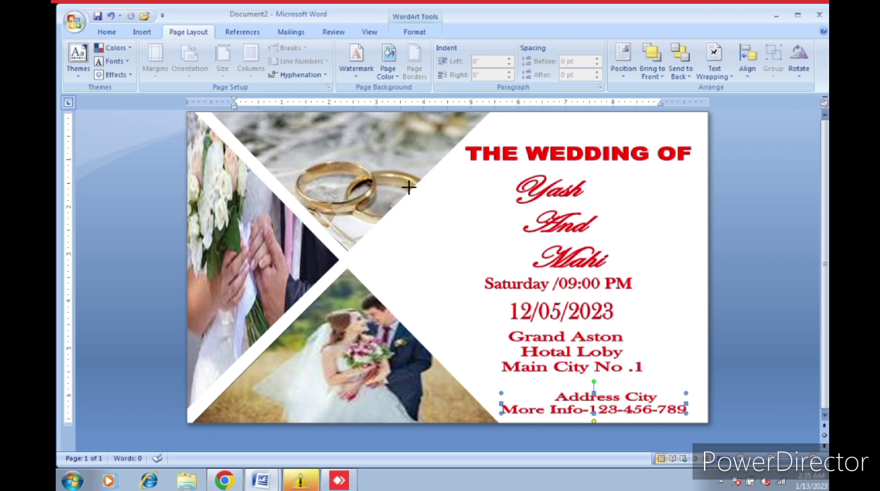
{"action": "key", "text": "shift+Left"}
{"action": "key", "text": "shift+Left"}
{"action": "key", "text": "shift+Left"}
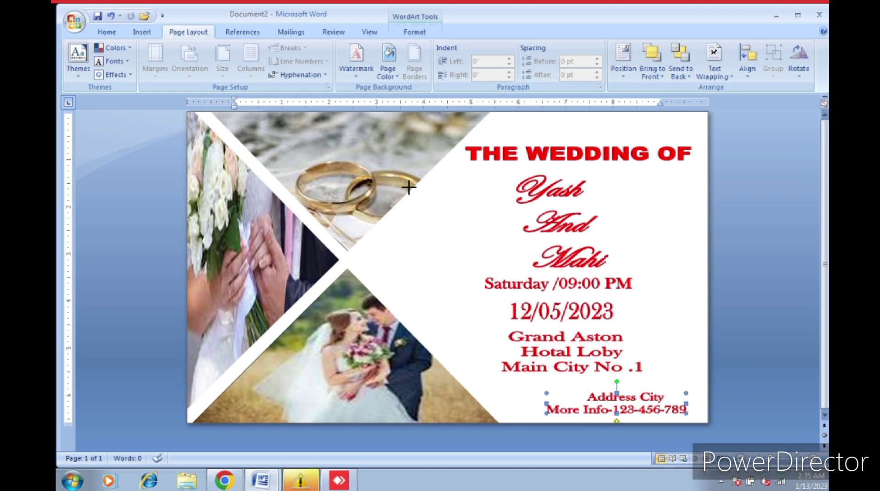
{"action": "key", "text": "shift+Tab"}
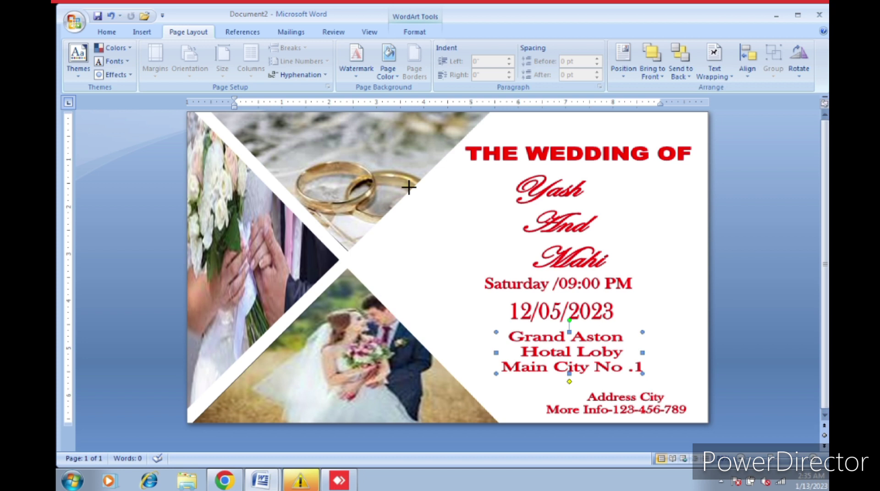
{"action": "key", "text": "Down"}
{"action": "key", "text": "Down"}
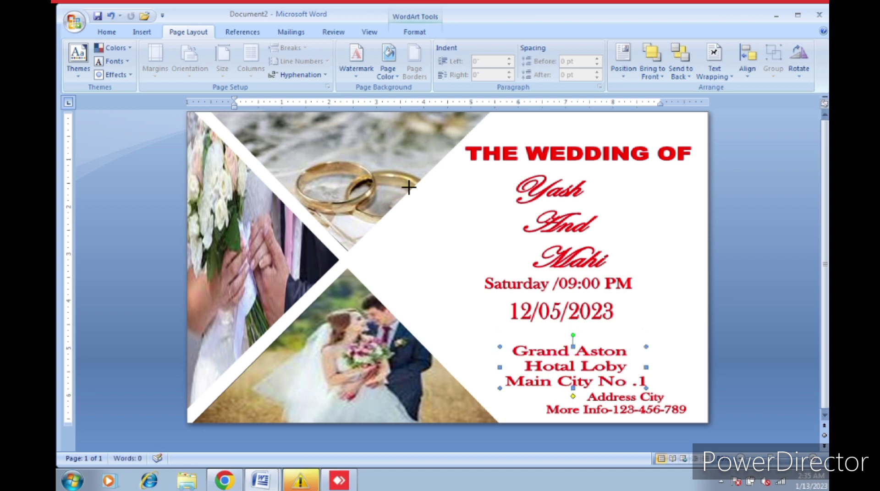
{"action": "key", "text": "Up"}
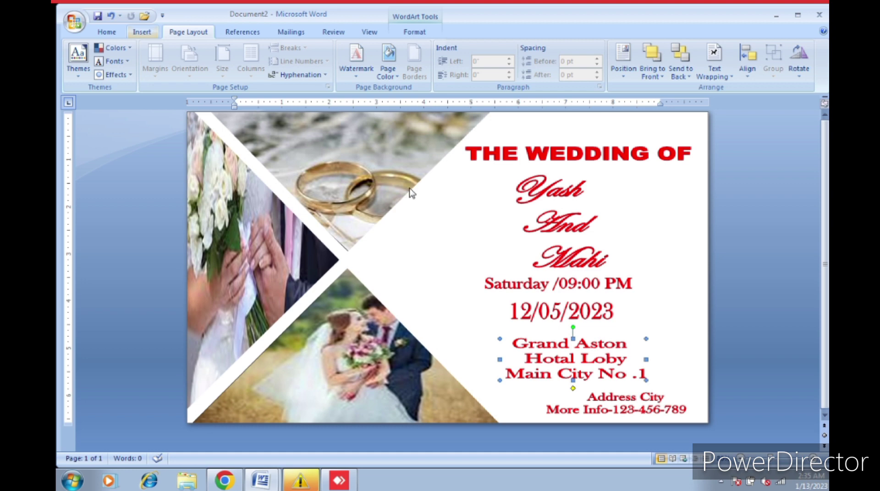
Draw a line under the 12/05/2023 date and make it 6 pt thick
{"action": "key", "text": "alt+n"}
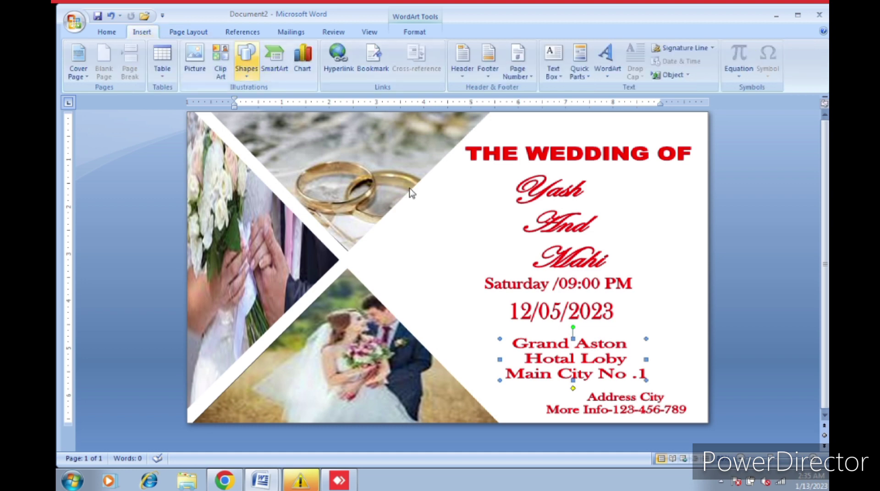
{"action": "key", "text": "s"}
{"action": "key", "text": "h"}
{"action": "key", "text": "Escape"}
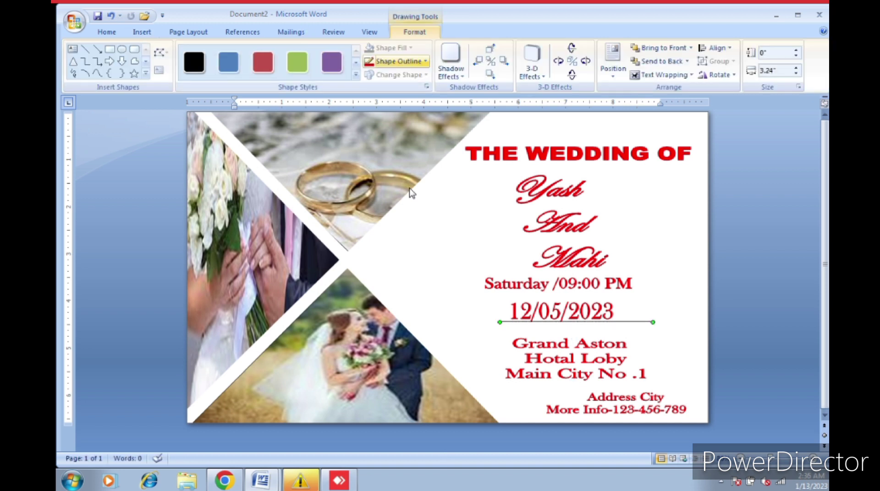
{"action": "mouse_move", "coordinate": [411, 194]}
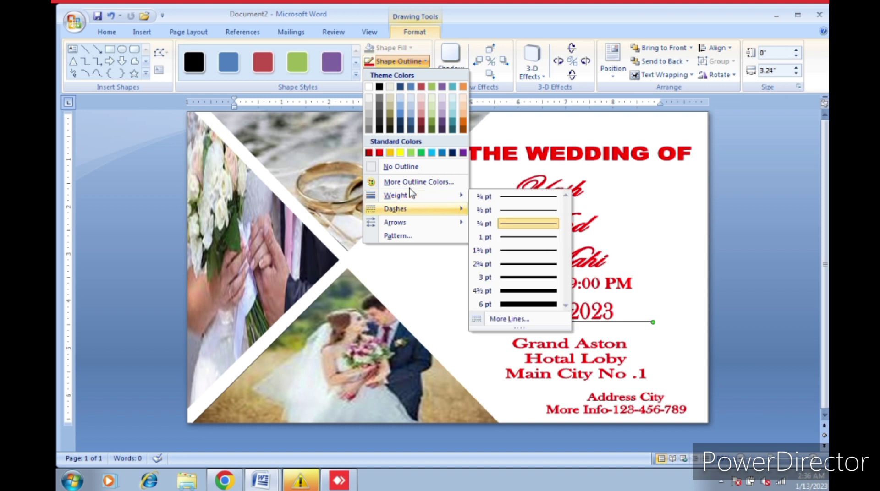
{"action": "key", "text": "Down"}
{"action": "key", "text": "Down"}
{"action": "key", "text": "Down"}
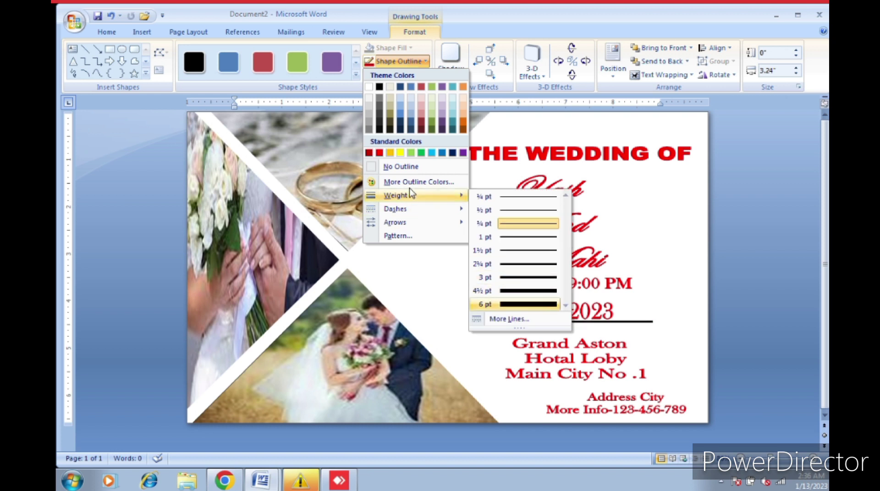
{"action": "key", "text": "Return"}
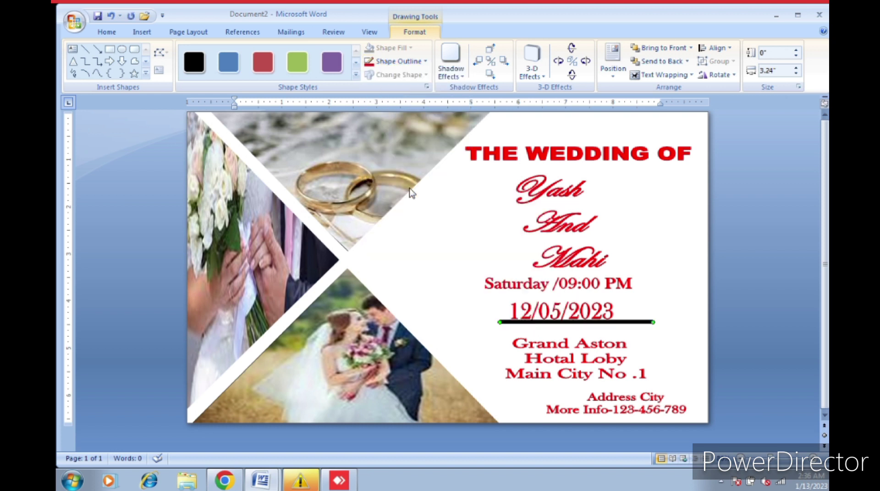
Nudge the thick red line into place beneath the date
{"action": "key", "text": "Down"}
{"action": "key", "text": "Up"}
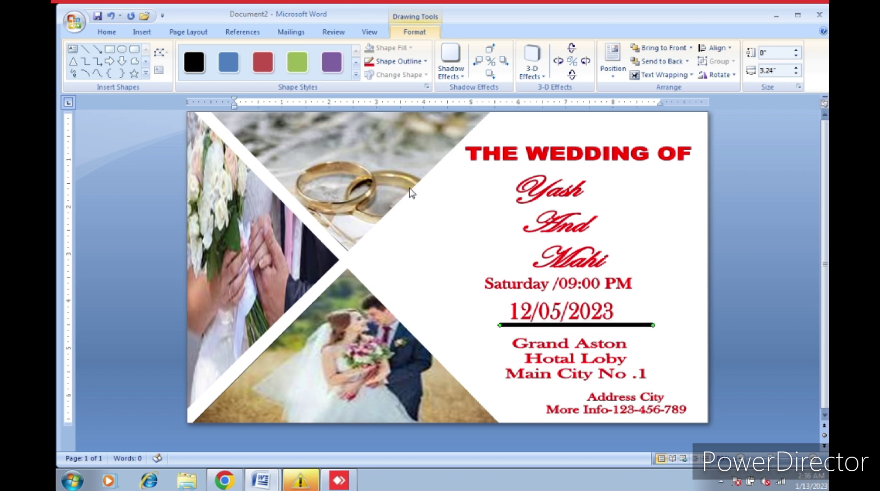
{"action": "key", "text": "Left"}
{"action": "key", "text": "Left"}
{"action": "key", "text": "Down"}
{"action": "key", "text": "Up"}
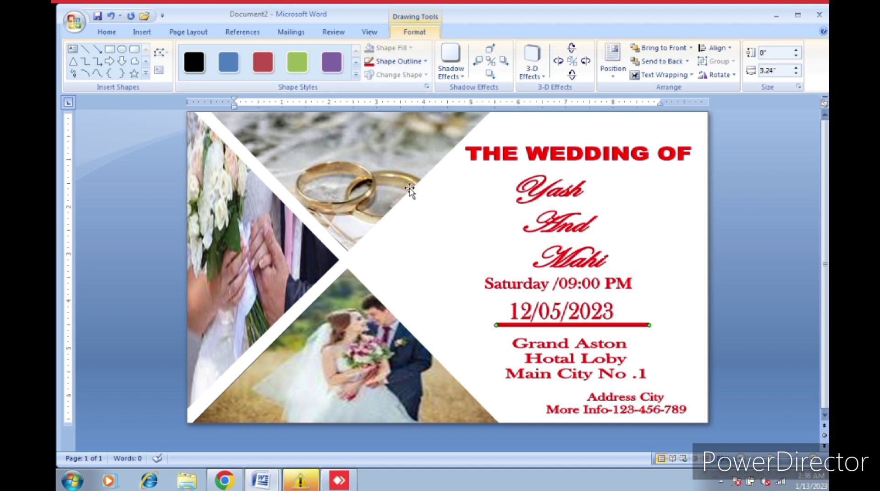
{"action": "key", "text": "Escape"}
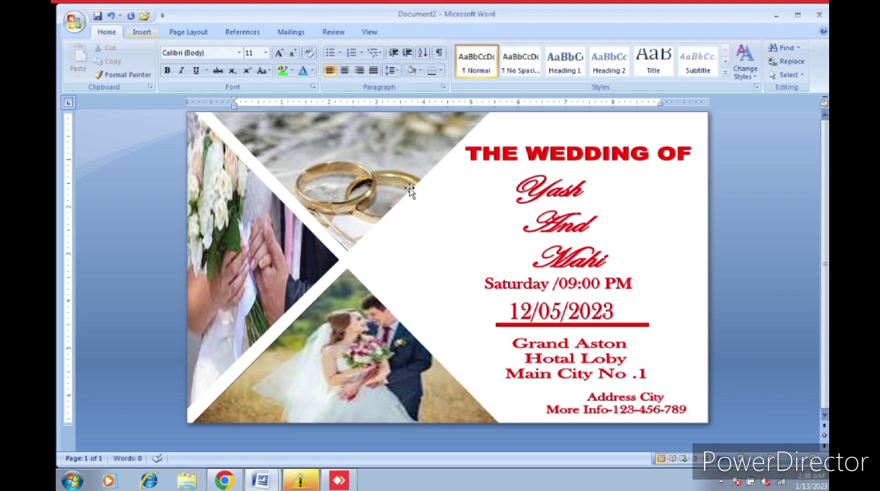
Draw a circle and move it to where the white photo strips meet
{"action": "key", "text": "alt+n"}
{"action": "key", "text": "s"}
{"action": "key", "text": "h"}
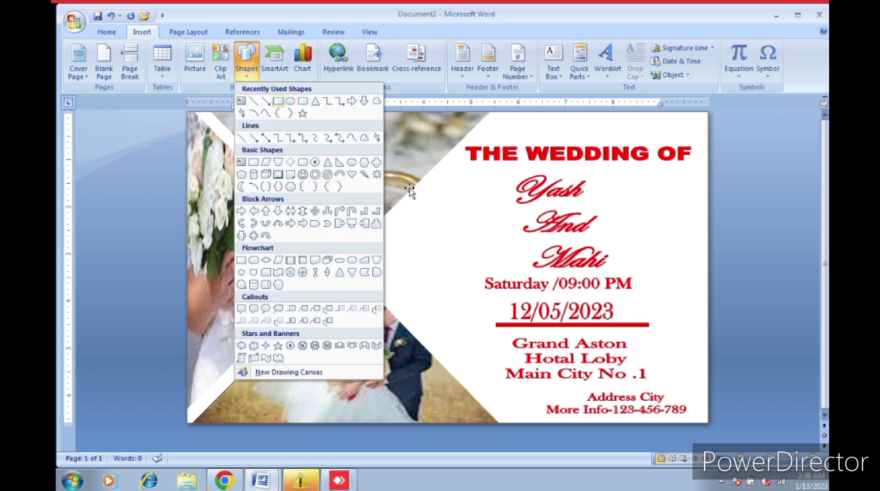
{"action": "key", "text": "Right"}
{"action": "key", "text": "Return"}
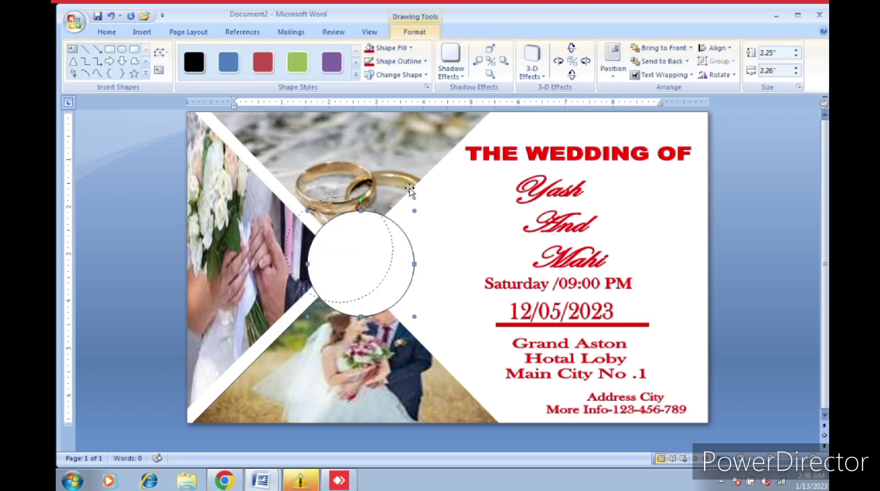
{"action": "left_click_drag", "start_coordinate": [409, 188], "coordinate": [410, 188]}
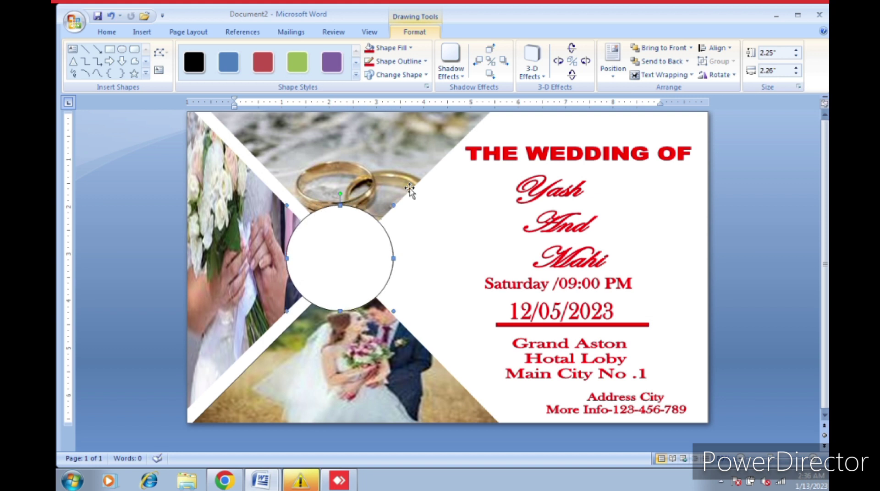
Make the circle white and remove its black outline
{"action": "left_click", "coordinate": [390, 48]}
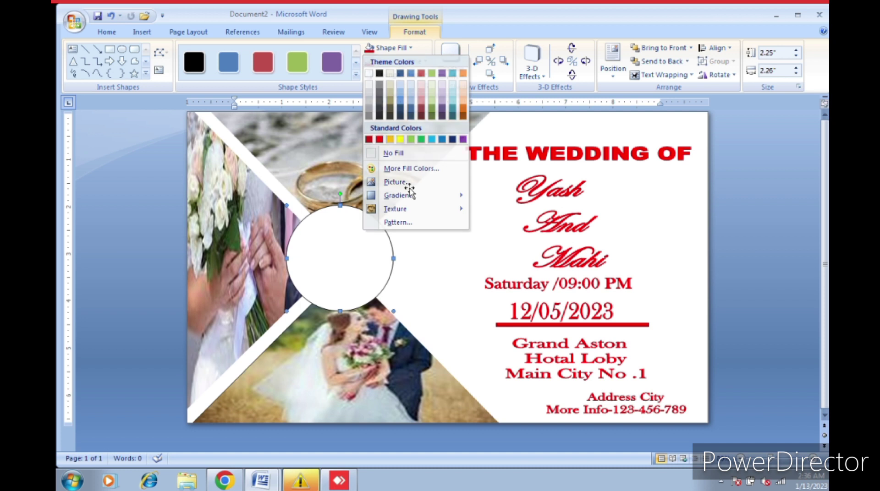
{"action": "left_click", "coordinate": [399, 61]}
{"action": "left_click", "coordinate": [399, 166]}
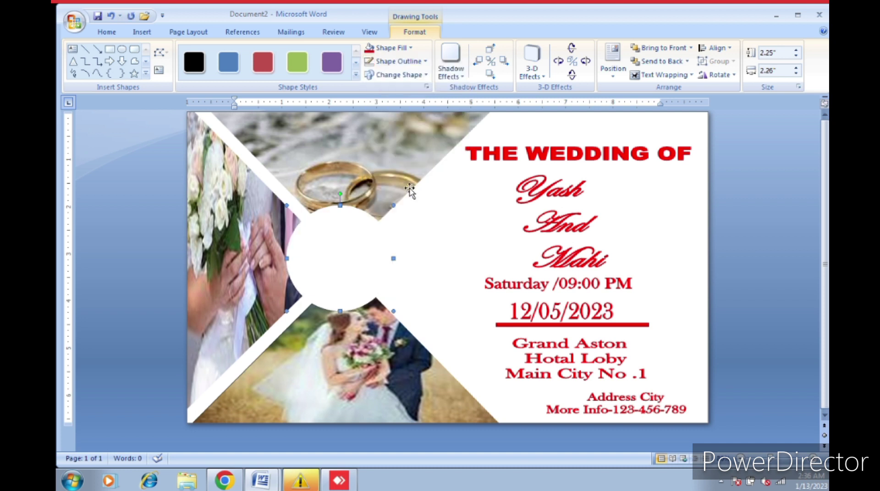
{"action": "key", "text": "Tab"}
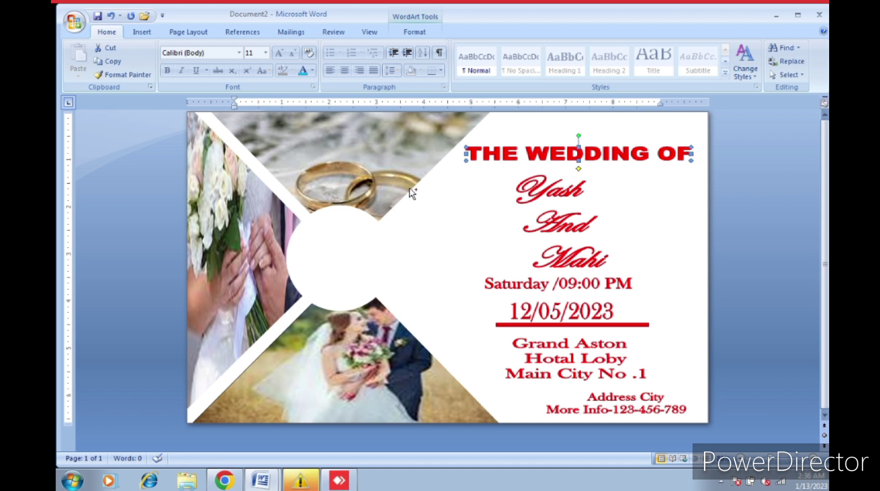
Duplicate the THE WEDDING OF WordArt, shrink the copy, and drag it into the white circle
{"action": "key", "text": "ctrl+d"}
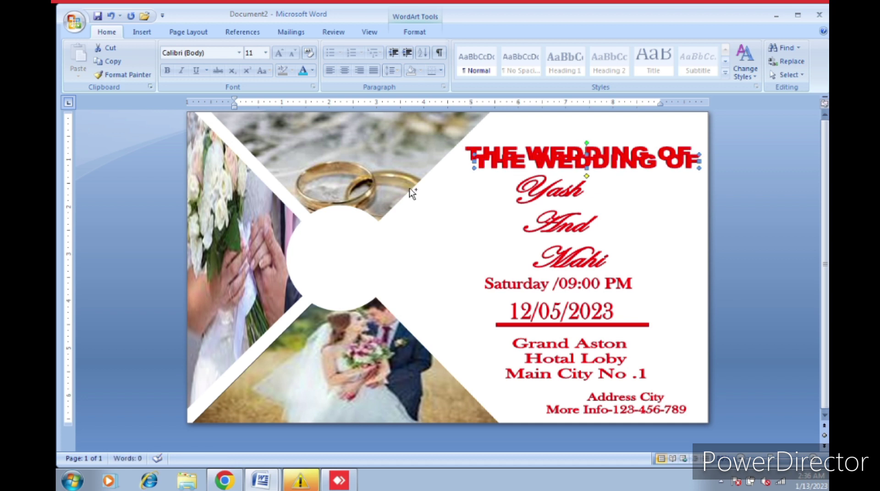
{"action": "key", "text": "ctrl+shift+comma"}
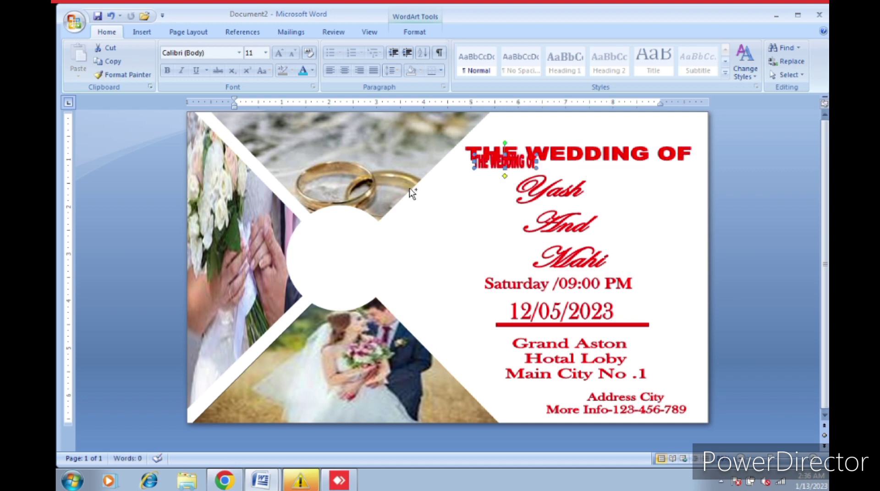
{"action": "left_click_drag", "start_coordinate": [504, 160], "coordinate": [338, 242]}
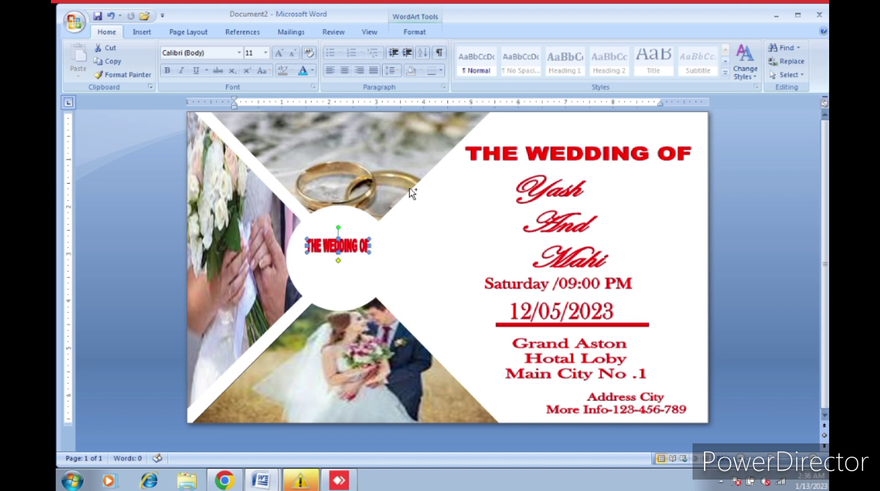
{"action": "right_click", "coordinate": [334, 243]}
{"action": "key", "text": "Down"}
{"action": "key", "text": "Down"}
{"action": "key", "text": "Down"}
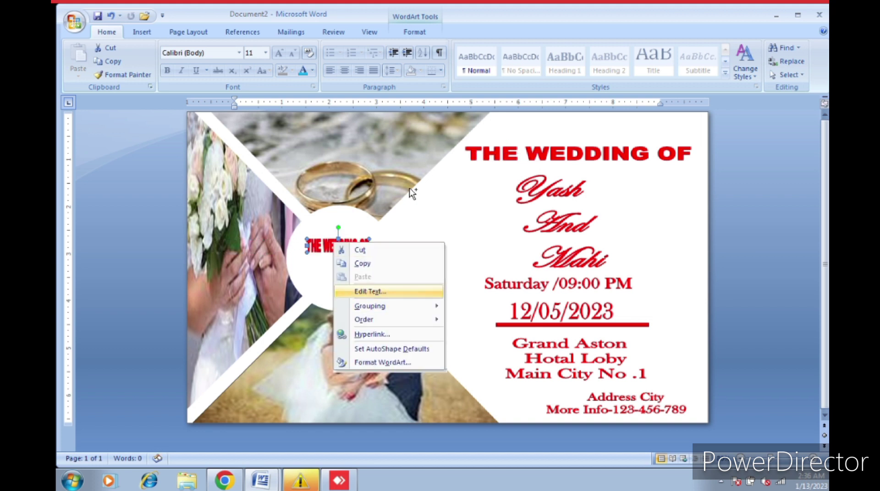
In the WordArt text editor, preview Arial Black, Arial Narrow, Arial Rounded MT Bold and Baskerville Old Face
{"action": "key", "text": "Return"}
{"action": "left_click", "coordinate": [412, 184]}
{"action": "key", "text": "Up"}
{"action": "key", "text": "Down"}
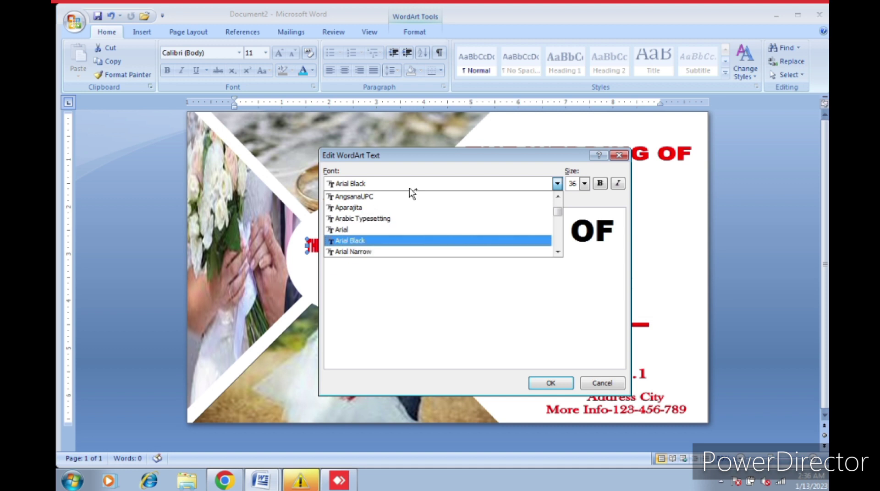
{"action": "key", "text": "Return"}
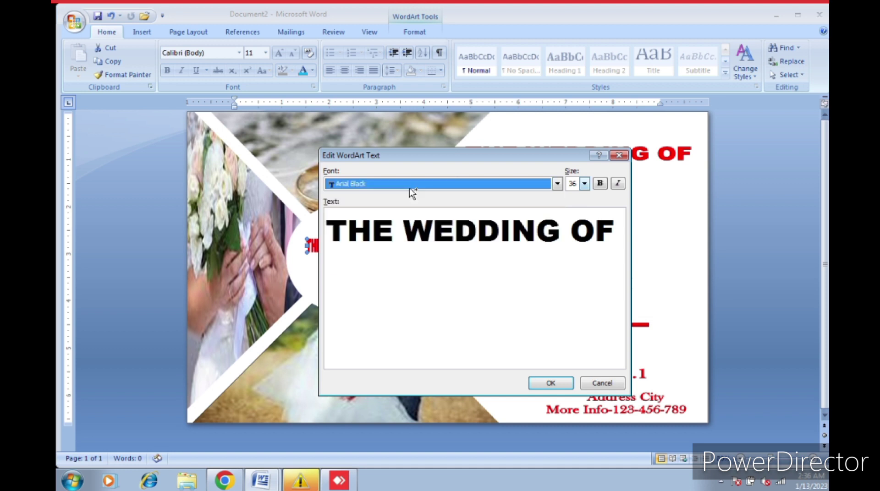
{"action": "left_click", "coordinate": [410, 185]}
{"action": "key", "text": "Down"}
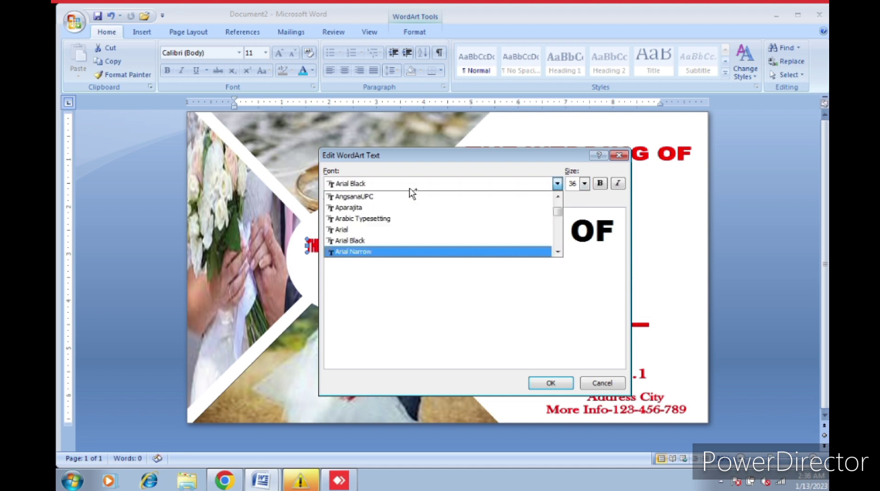
{"action": "key", "text": "Return"}
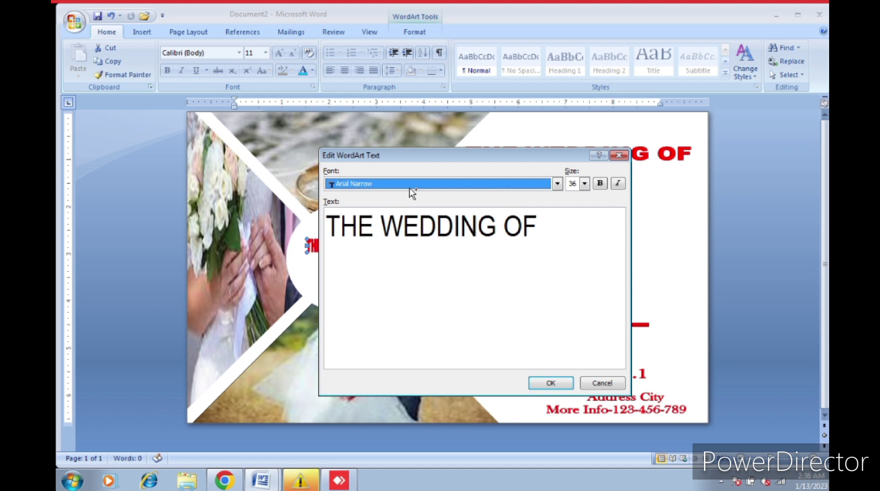
{"action": "left_click", "coordinate": [409, 188]}
{"action": "key", "text": "Down"}
{"action": "key", "text": "Return"}
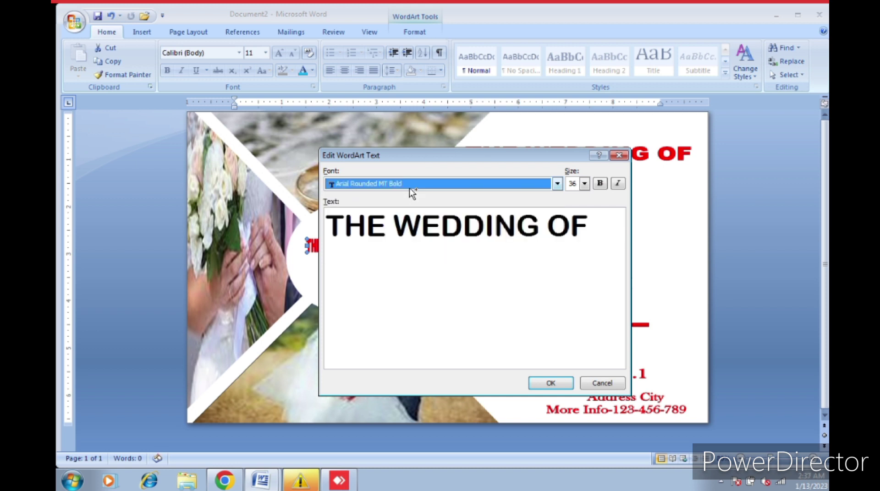
{"action": "left_click", "coordinate": [409, 188]}
{"action": "key", "text": "Down"}
{"action": "key", "text": "Return"}
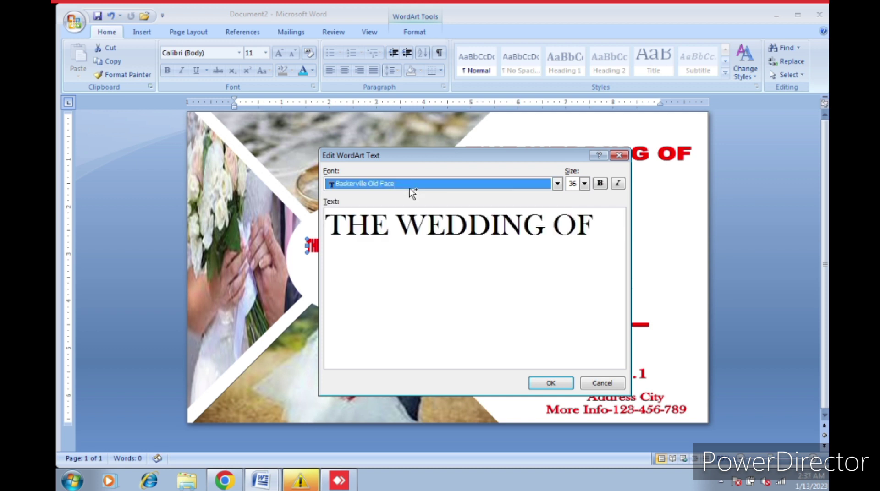
Preview Bauhaus 93, Bell MT, Bernard MT Condensed and Blackadder ITC, then apply Bodoni MT
{"action": "left_click", "coordinate": [409, 187]}
{"action": "key", "text": "Down"}
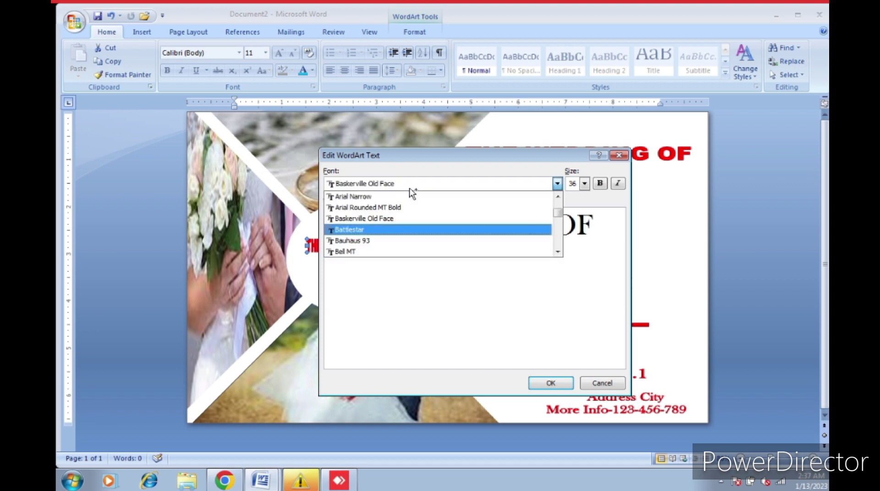
{"action": "key", "text": "Down"}
{"action": "key", "text": "Return"}
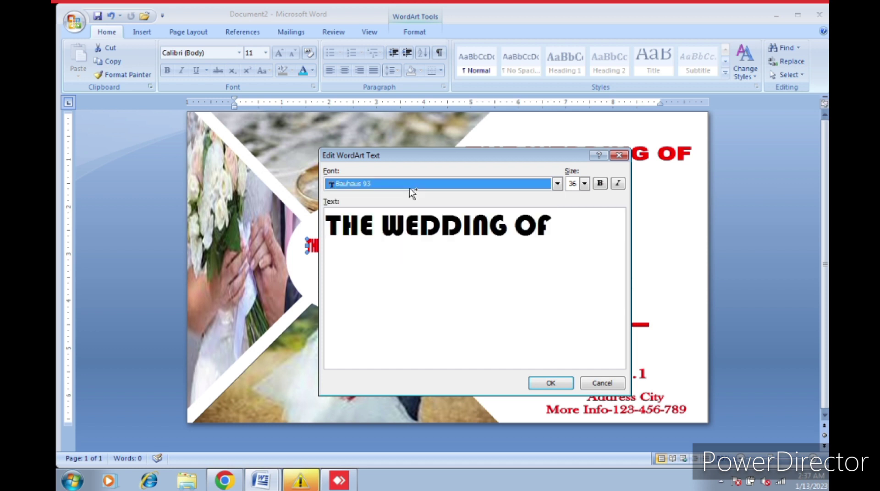
{"action": "left_click", "coordinate": [409, 187]}
{"action": "key", "text": "Down"}
{"action": "key", "text": "Return"}
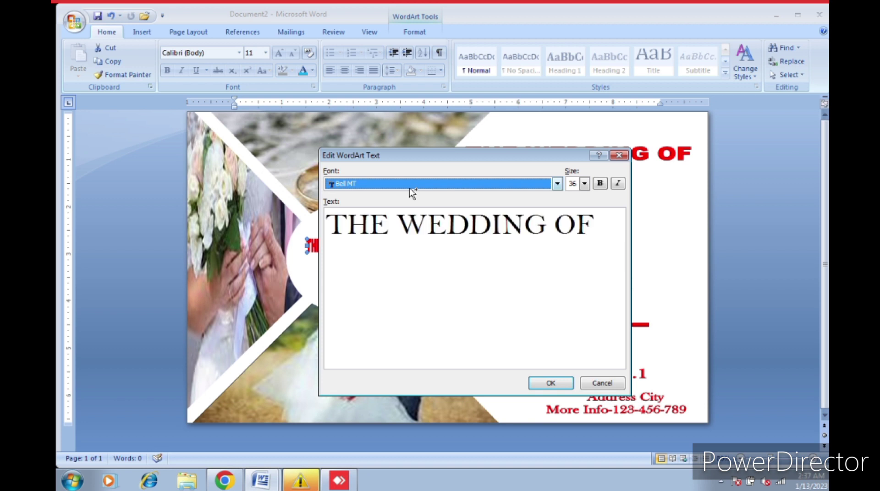
{"action": "left_click", "coordinate": [409, 187]}
{"action": "key", "text": "Down"}
{"action": "key", "text": "Down"}
{"action": "key", "text": "Down"}
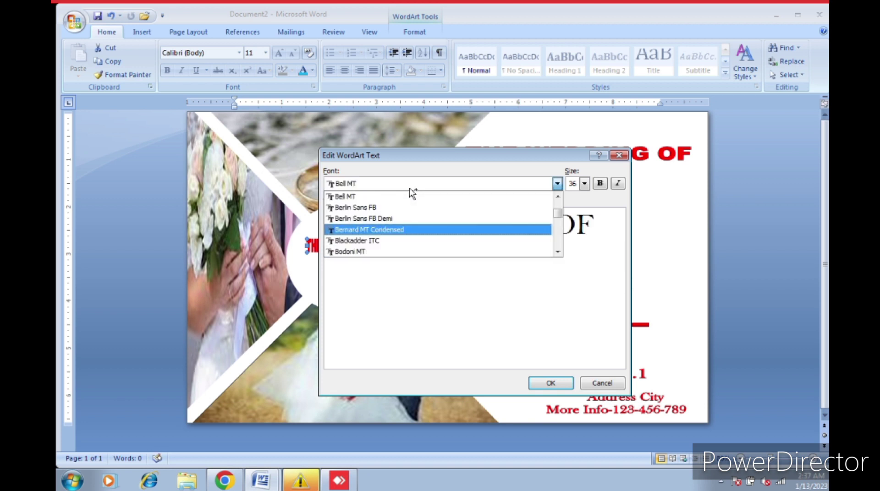
{"action": "key", "text": "Return"}
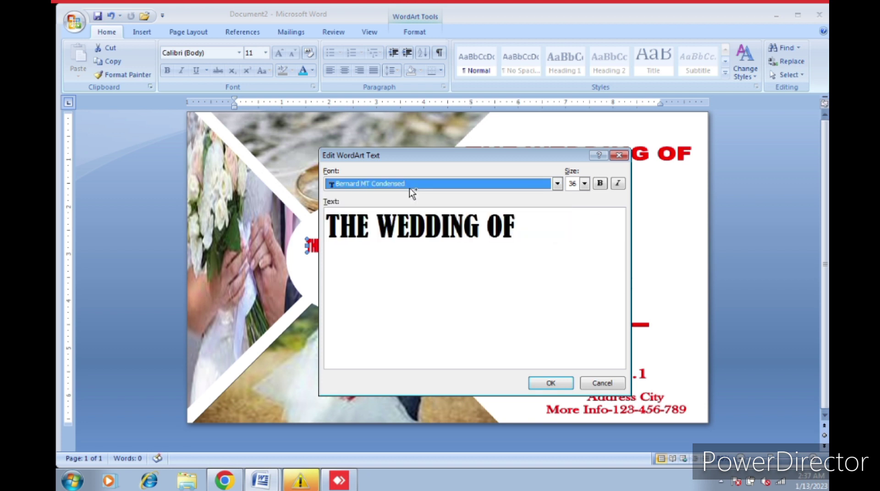
{"action": "left_click", "coordinate": [412, 188]}
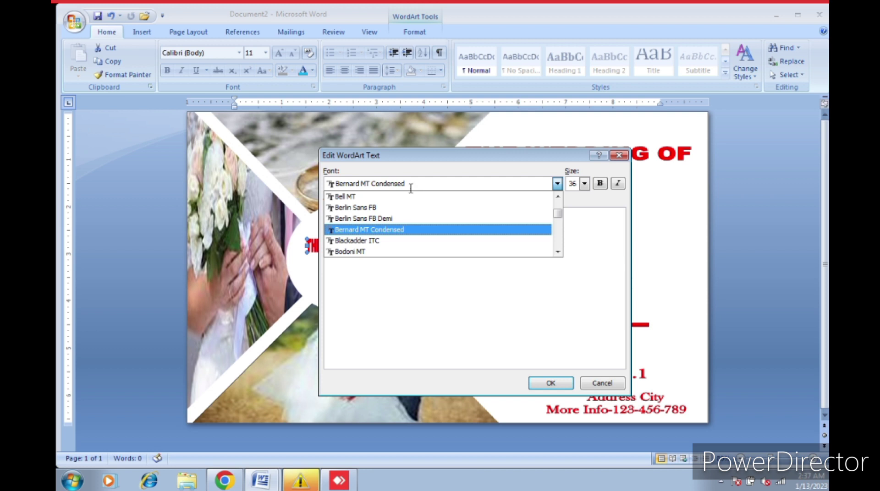
{"action": "key", "text": "Down"}
{"action": "key", "text": "Down"}
{"action": "key", "text": "Up"}
{"action": "key", "text": "Return"}
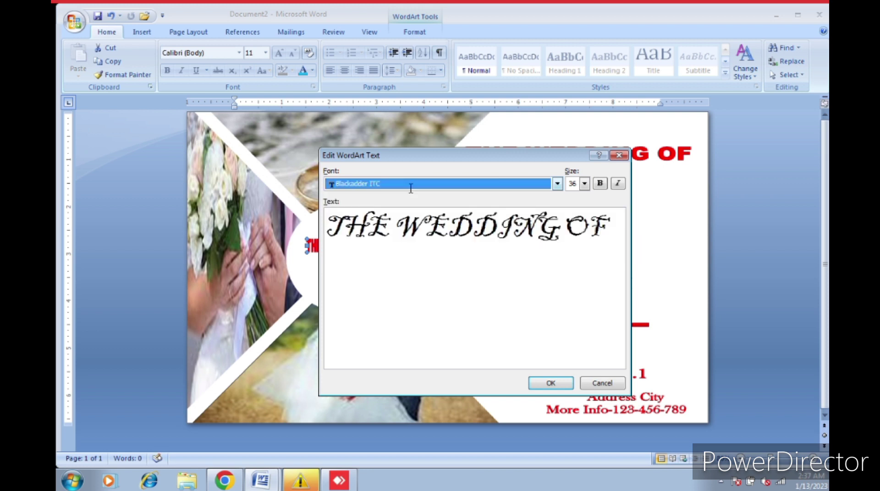
{"action": "left_click", "coordinate": [411, 188]}
{"action": "key", "text": "Up"}
{"action": "key", "text": "Up"}
{"action": "key", "text": "Down"}
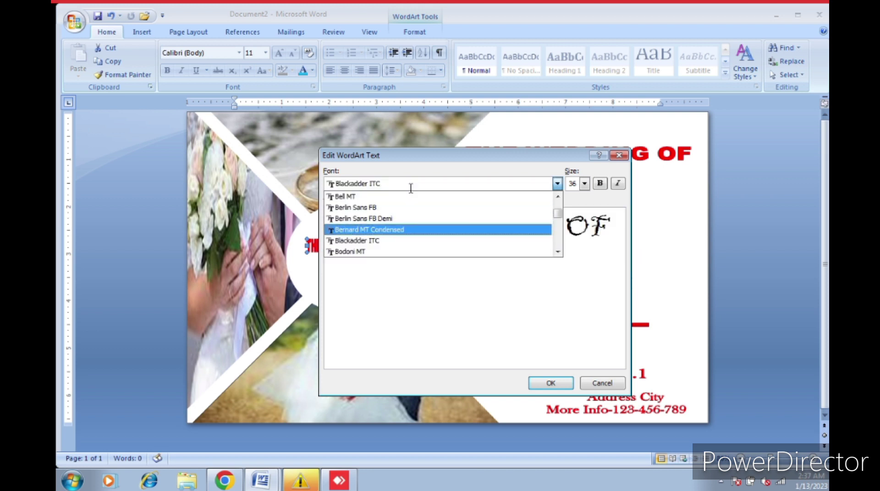
{"action": "key", "text": "Down"}
{"action": "key", "text": "Down"}
{"action": "key", "text": "Return"}
Replace the THE WEDDING OF wording with 'Save' on the first line
{"action": "key", "text": "Tab"}
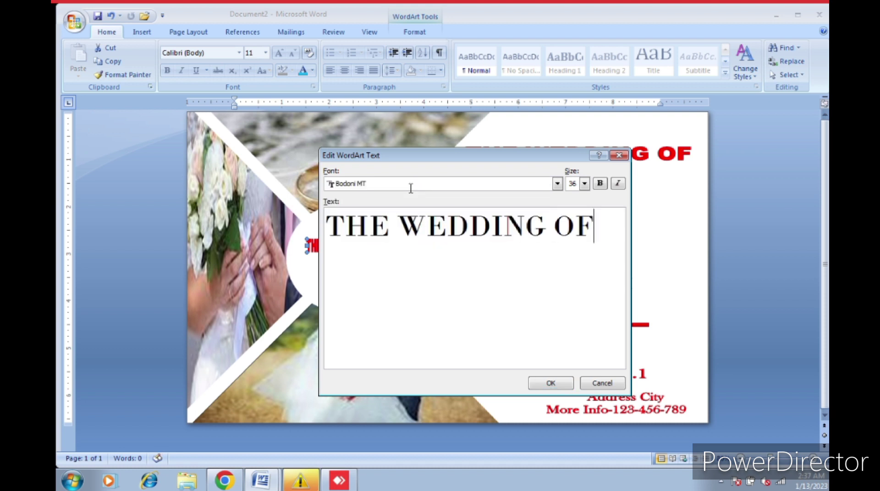
{"action": "key", "text": "ctrl+shift+Left"}
{"action": "key", "text": "ctrl+shift+Left"}
{"action": "key", "text": "ctrl+shift+Left"}
{"action": "key", "text": "Delete"}
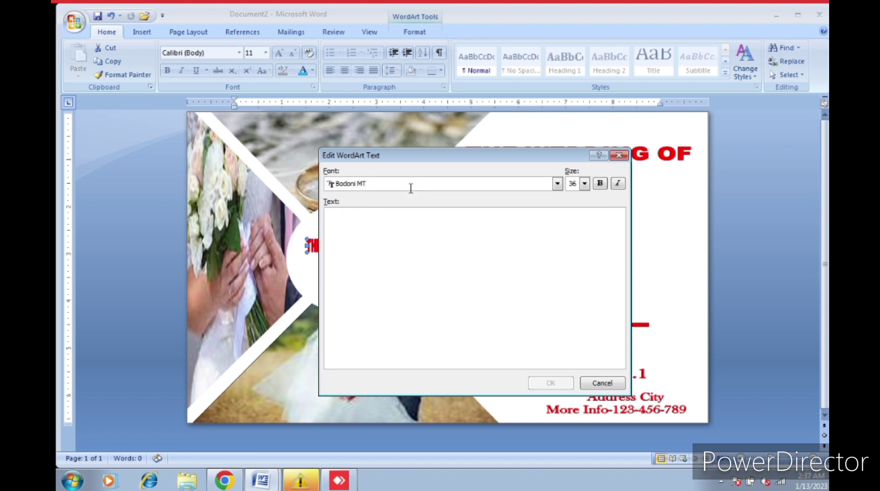
{"action": "type", "text": "Save"}
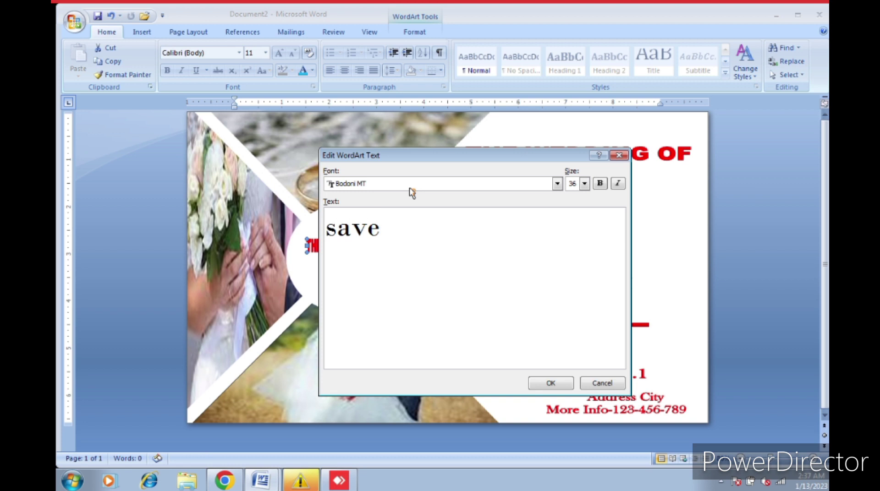
{"action": "key", "text": "BackSpace"}
{"action": "key", "text": "BackSpace"}
{"action": "key", "text": "BackSpace"}
{"action": "type", "text": "S"}
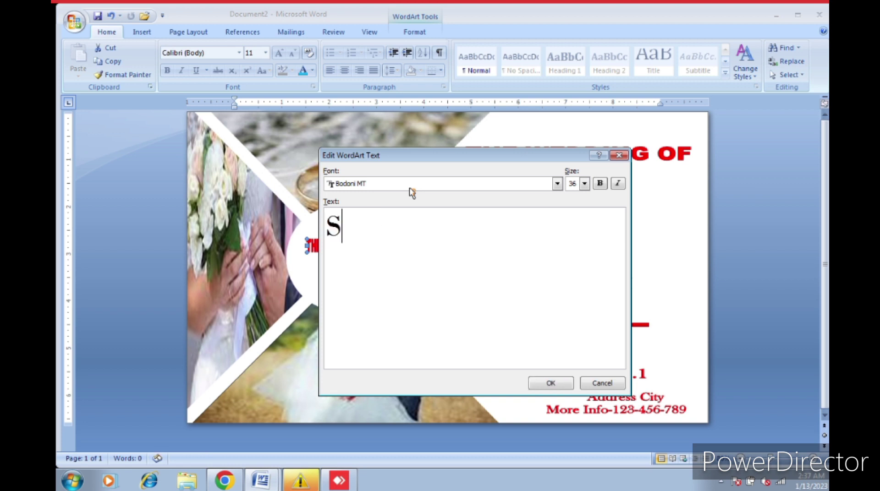
{"action": "type", "text": "ave"}
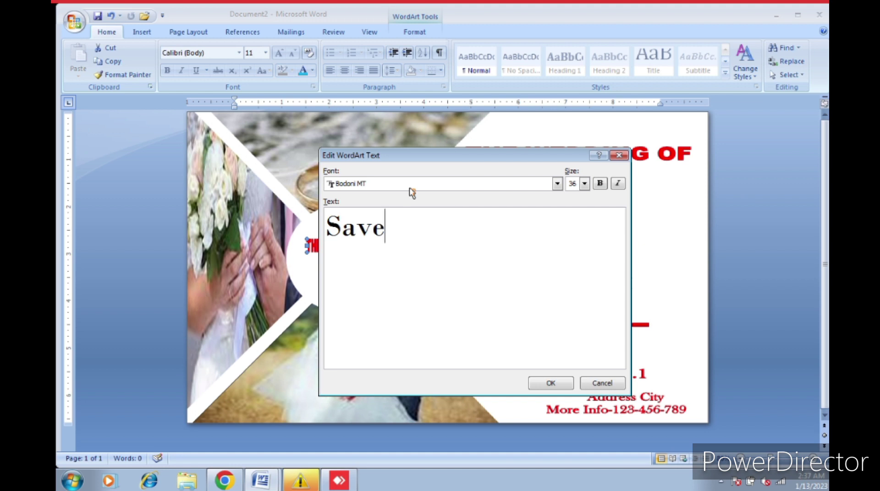
{"action": "key", "text": "Return"}
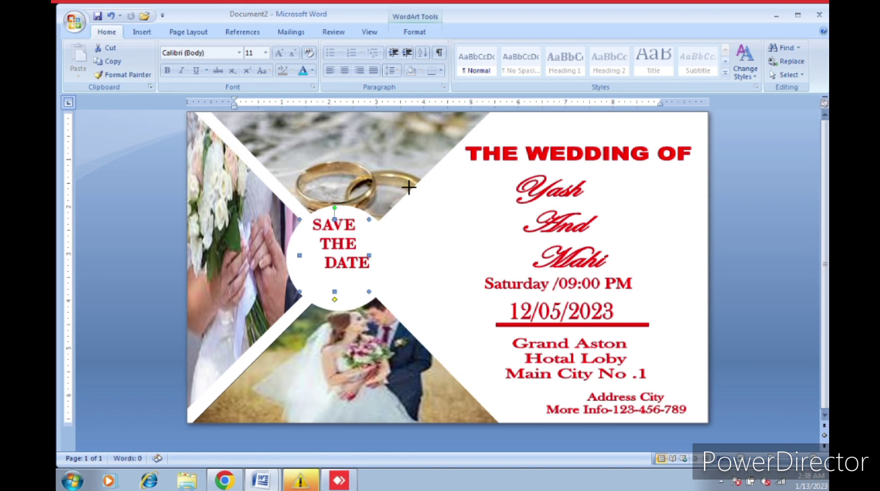
Widen the SAVE THE DATE WordArt, nudge it down and left to centre it, then deselect
{"action": "key", "text": "Down"}
{"action": "key", "text": "Down"}
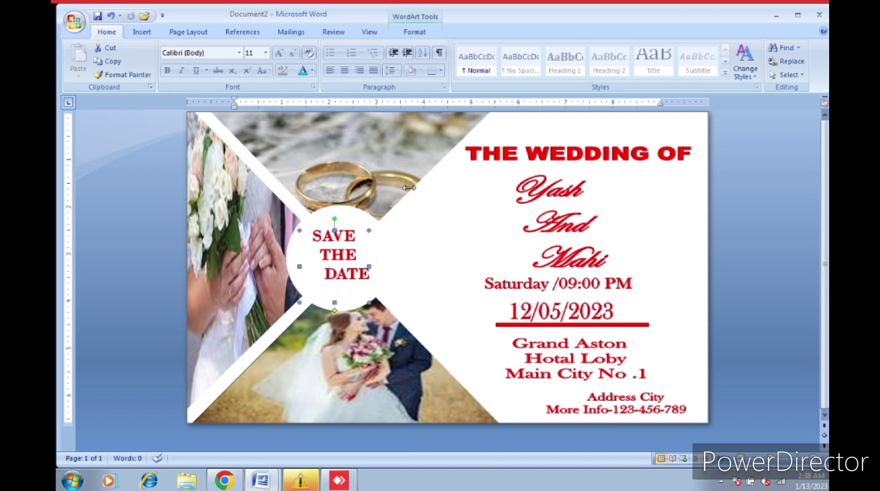
{"action": "key", "text": "shift+Right"}
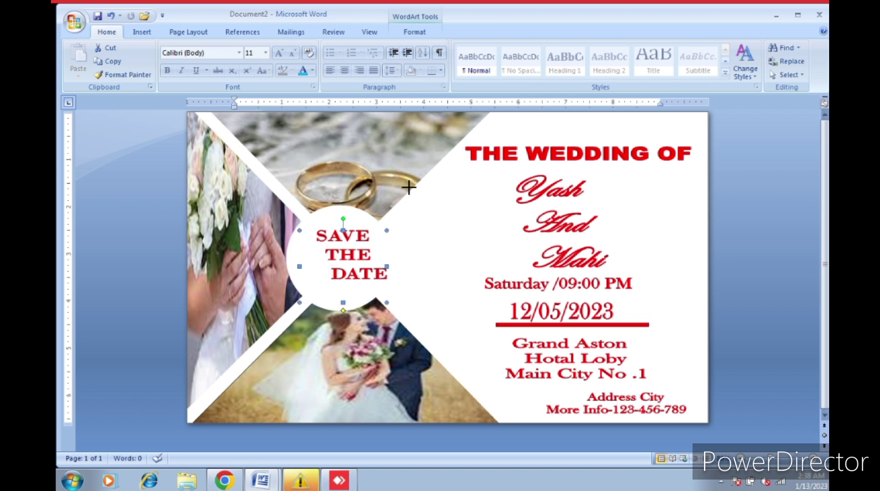
{"action": "key", "text": "Left"}
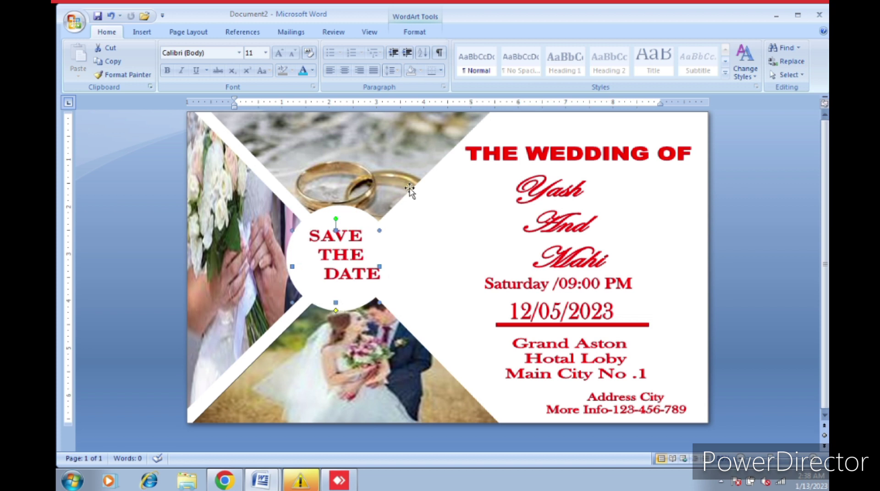
{"action": "key", "text": "Left"}
{"action": "key", "text": "ctrl+Left"}
{"action": "key", "text": "ctrl+Down"}
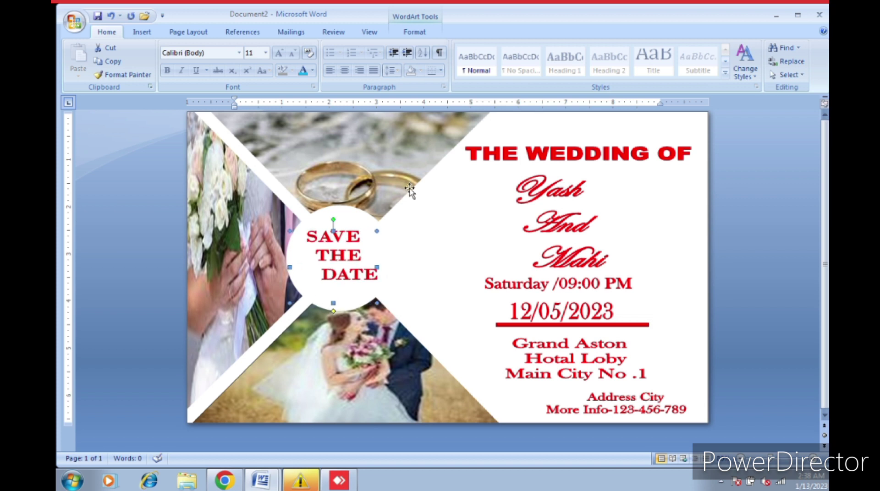
{"action": "key", "text": "ctrl+Down"}
{"action": "key", "text": "ctrl+Left"}
{"action": "key", "text": "ctrl+Down"}
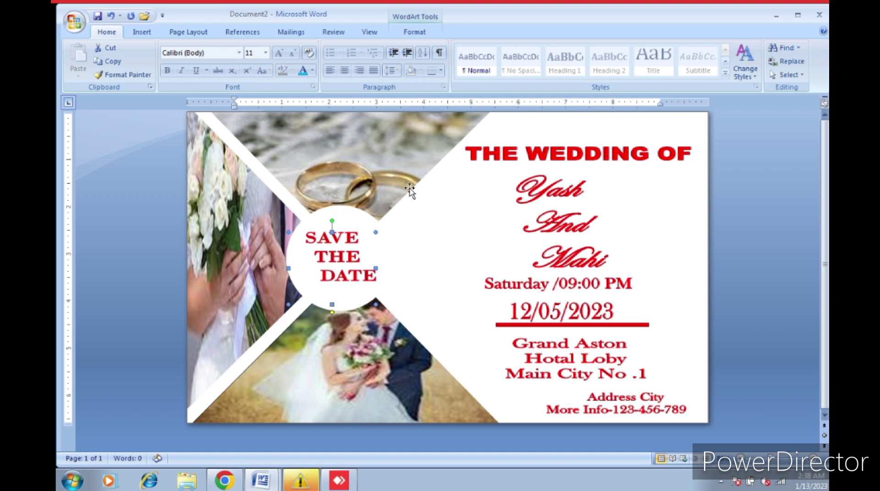
{"action": "key", "text": "ctrl+Left"}
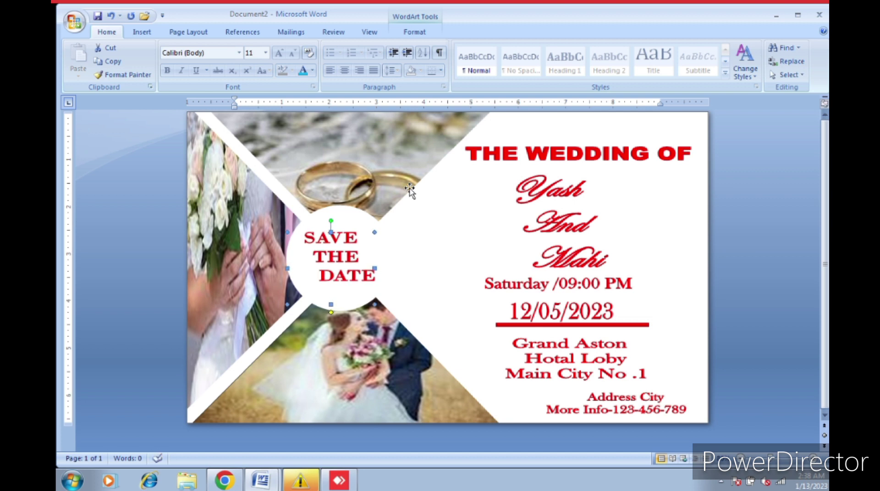
{"action": "key", "text": "Escape"}
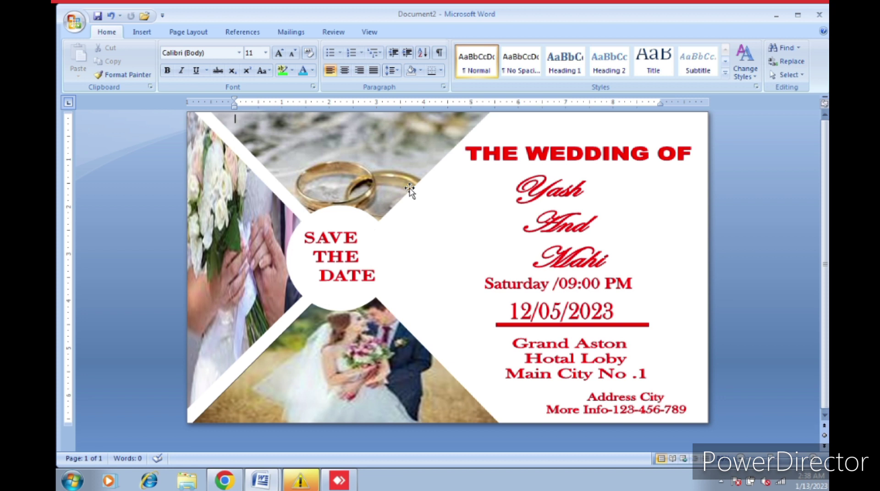